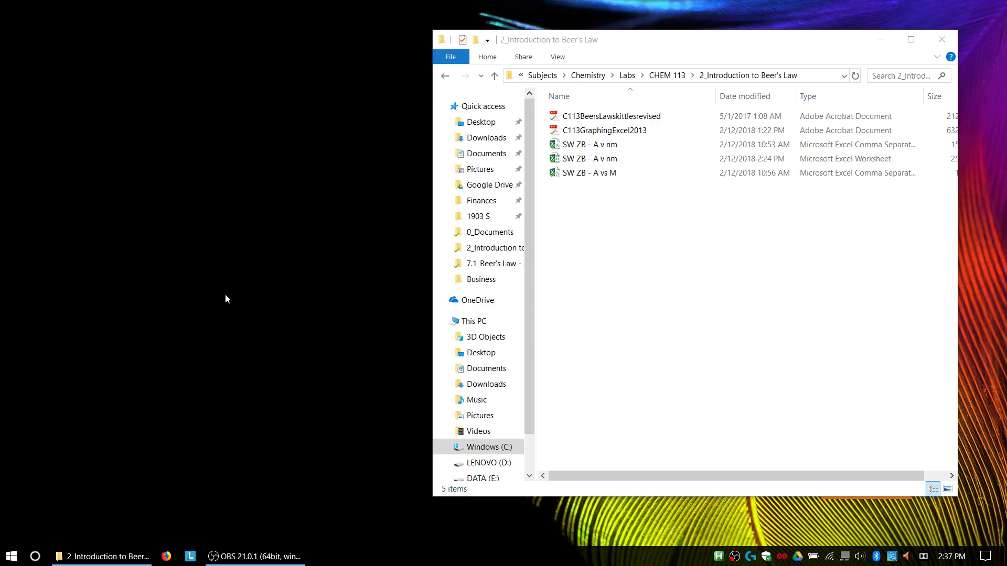
# - Delete the old 'SW ZB - A v nm' Excel worksheet, leaving the data files and PDFs
pyautogui.click(589, 158)
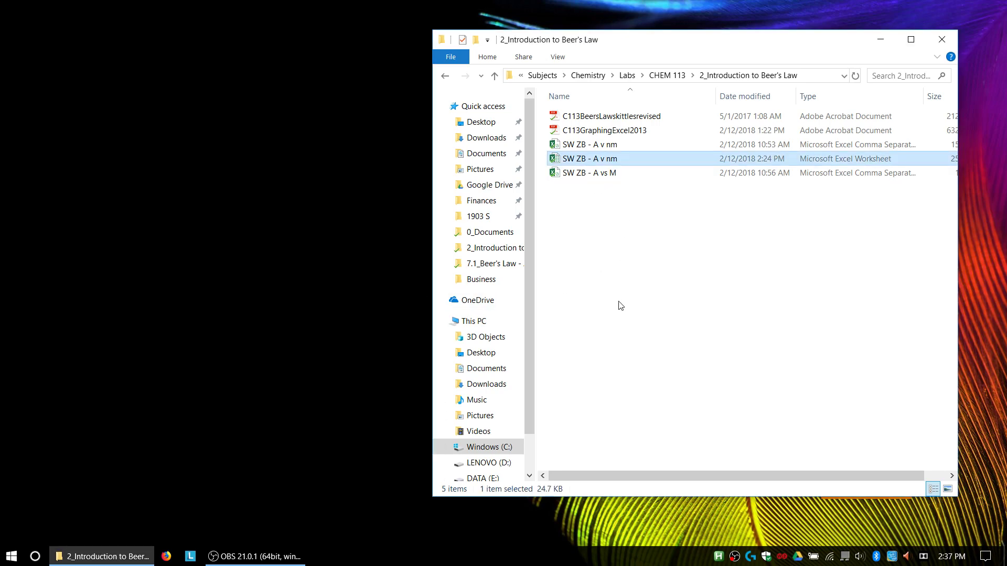
pyautogui.press('Delete')
pyautogui.click(529, 324)
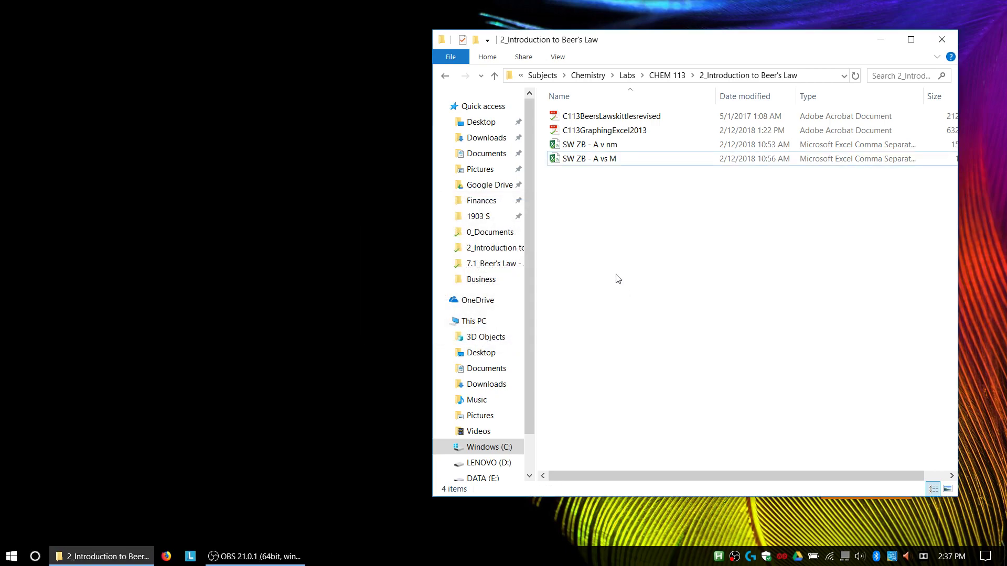
pyautogui.press('Up')
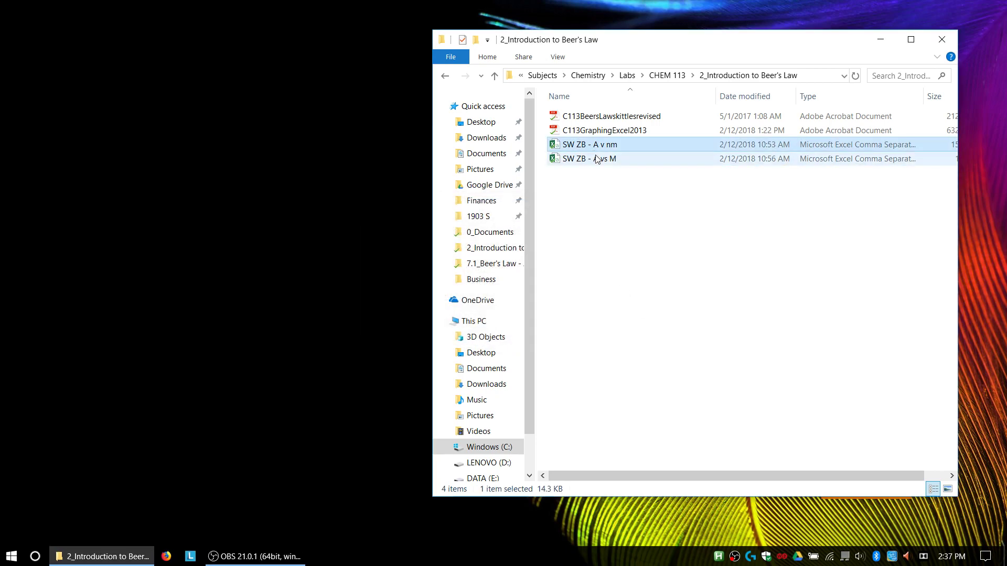
pyautogui.click(599, 162)
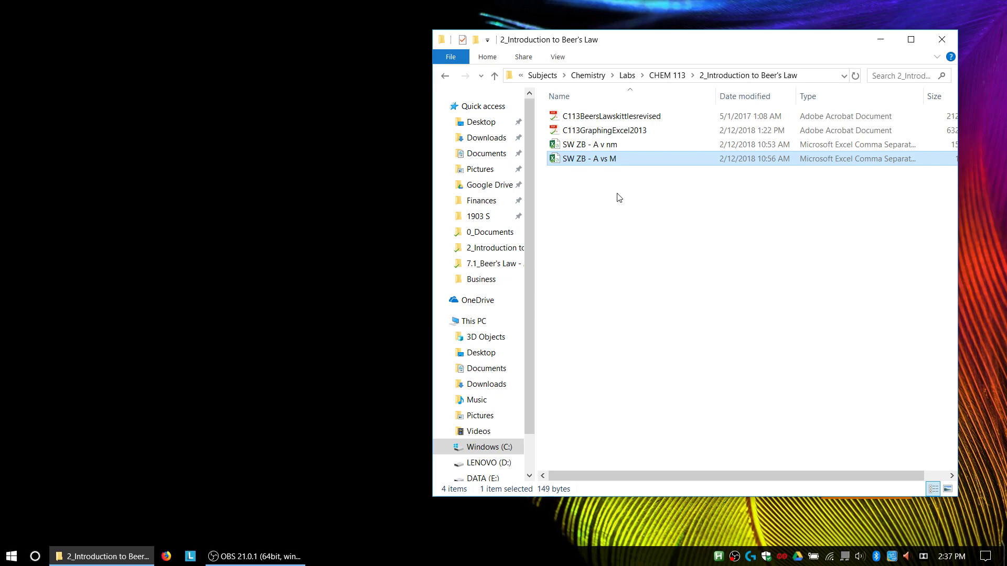
# - Open the A v nm and A vs M data files in Excel
pyautogui.doubleClick(596, 148)
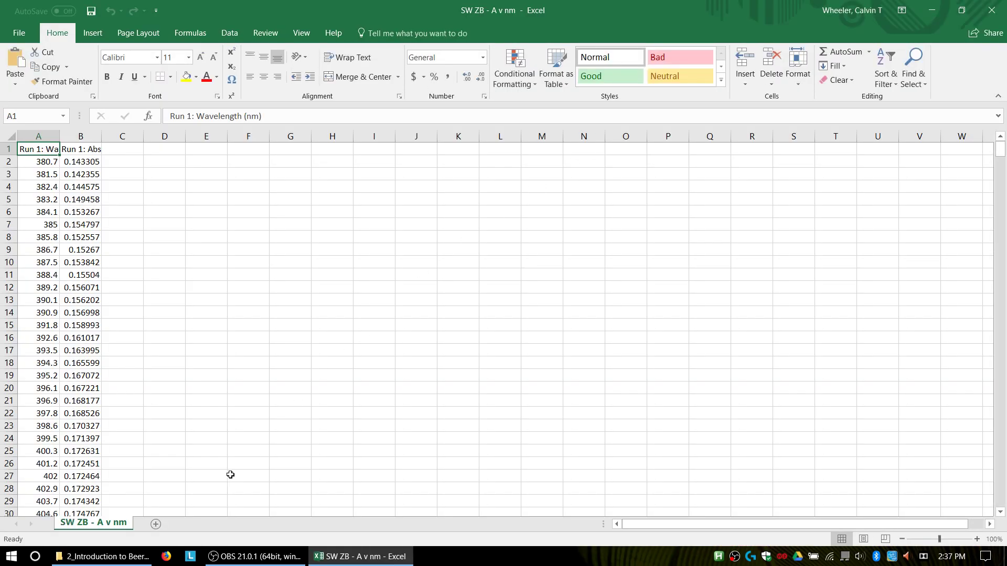
pyautogui.hotkey('alt', 'Tab')
pyautogui.doubleClick(628, 159)
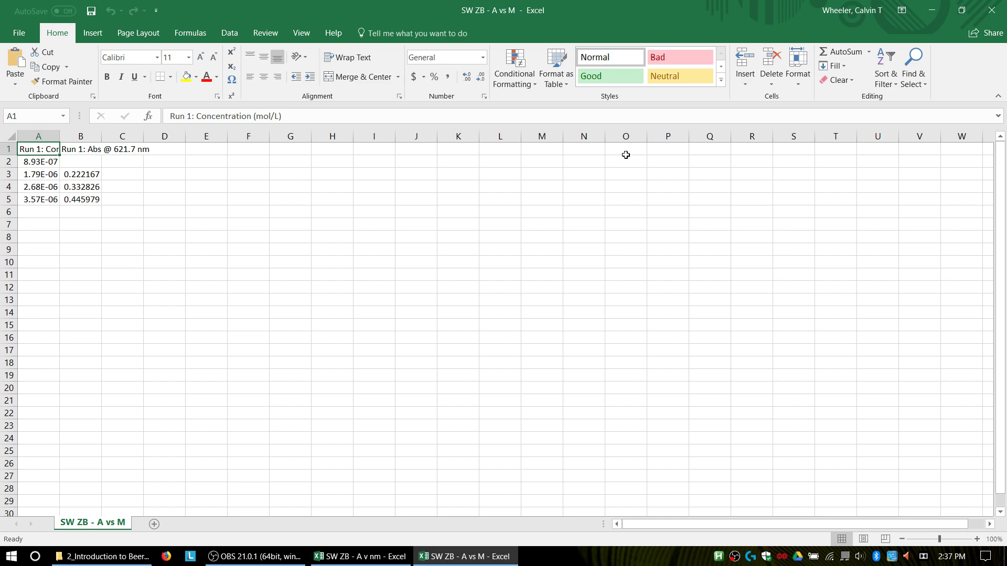
# - Copy A1:B5 from A vs M into D1:E5 of the A v nm sheet
pyautogui.moveTo(47, 149); pyautogui.dragTo(85, 197)
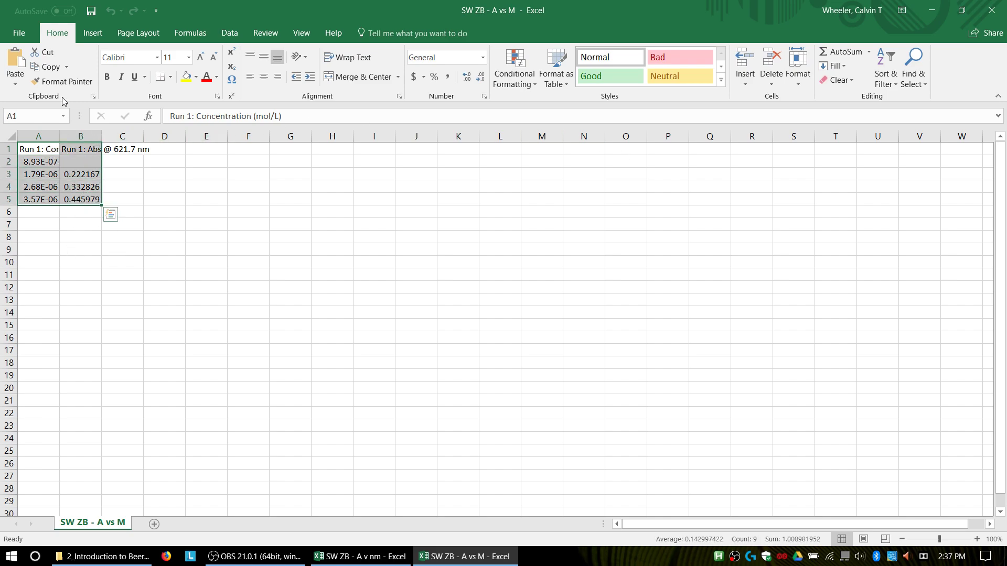
pyautogui.click(47, 67)
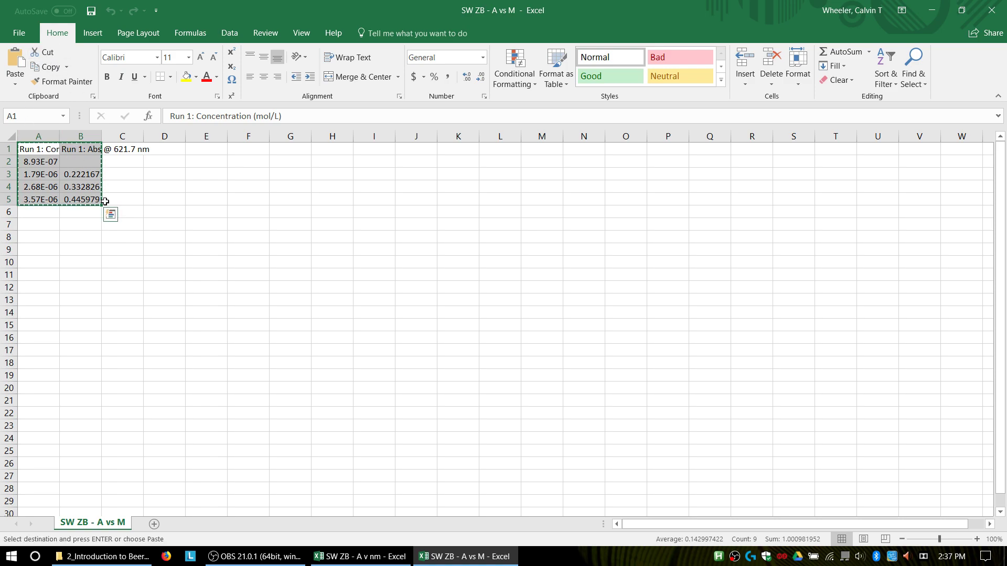
pyautogui.click(387, 562)
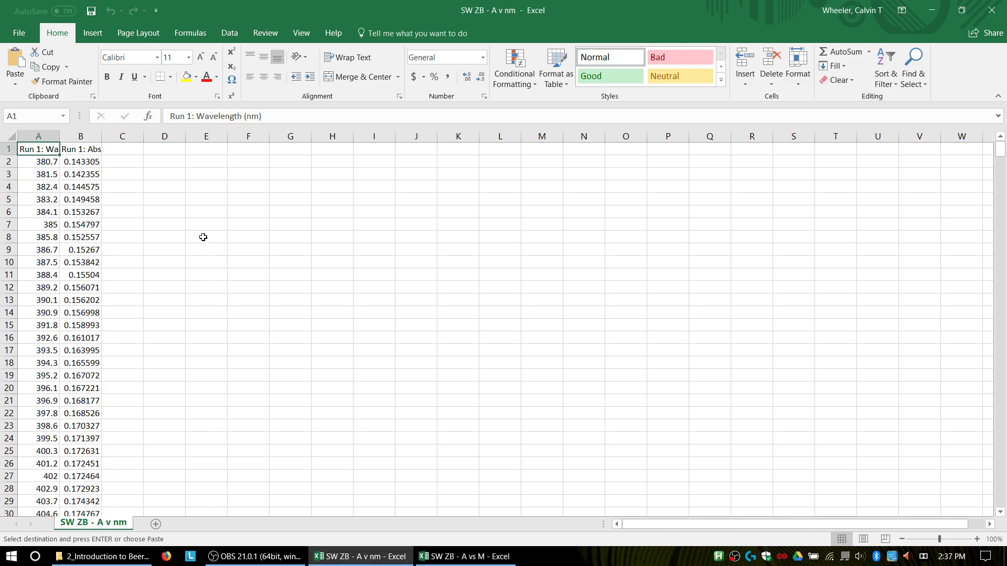
pyautogui.click(163, 149)
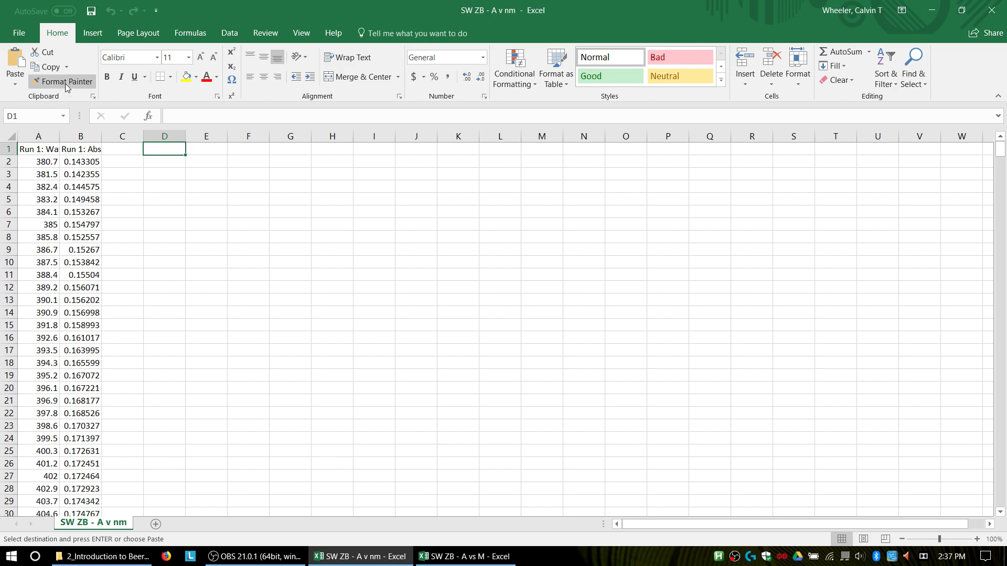
pyautogui.click(15, 68)
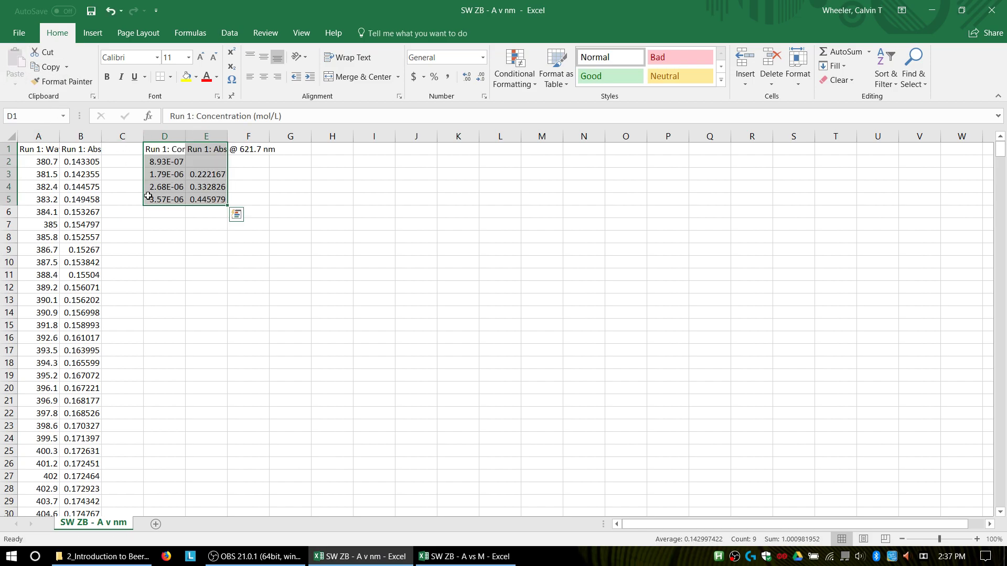
pyautogui.click(217, 235)
pyautogui.click(464, 557)
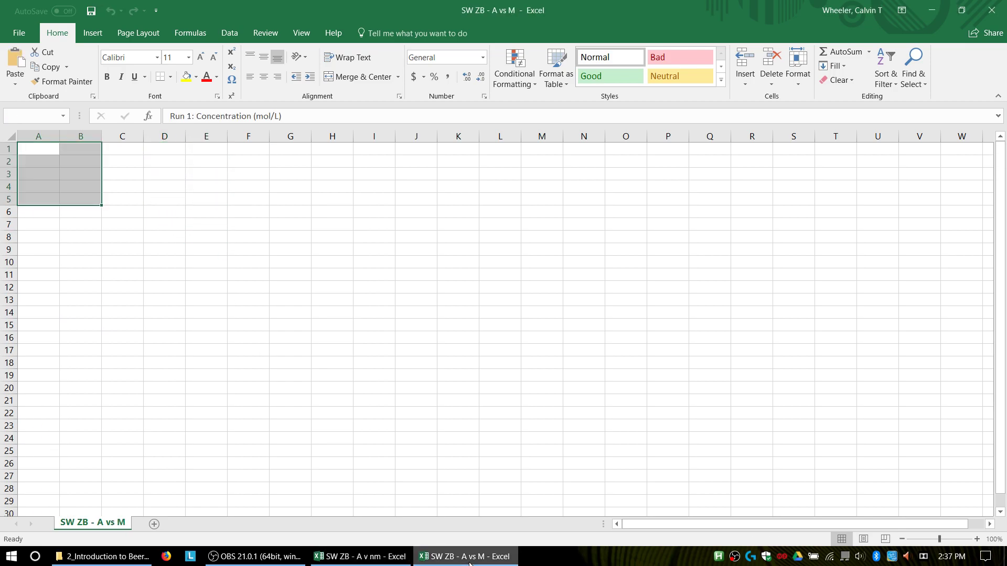
# - Close A vs M without saving and save 'SW ZB - A v nm' as an Excel Workbook (.xlsx)
pyautogui.click(990, 10)
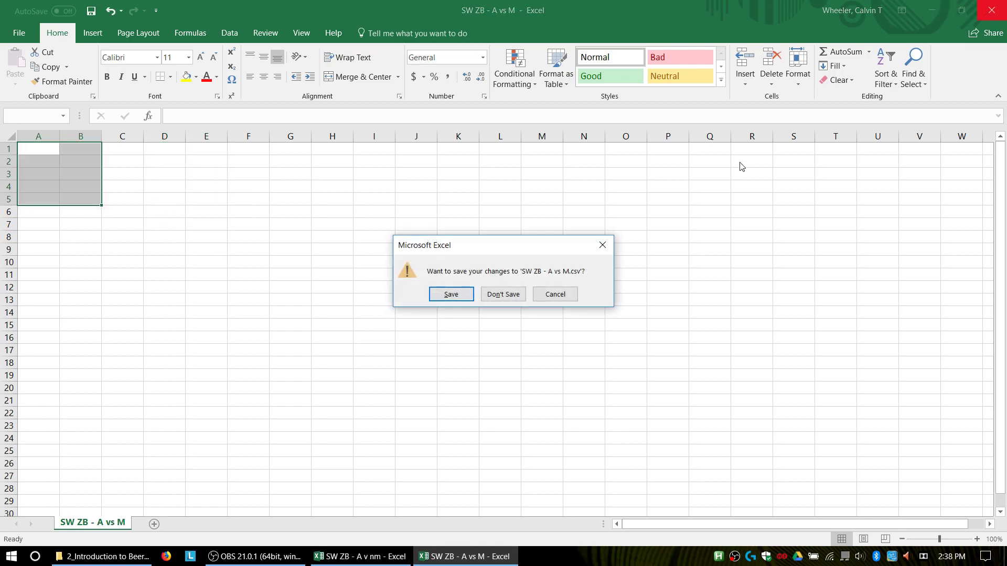
pyautogui.click(511, 292)
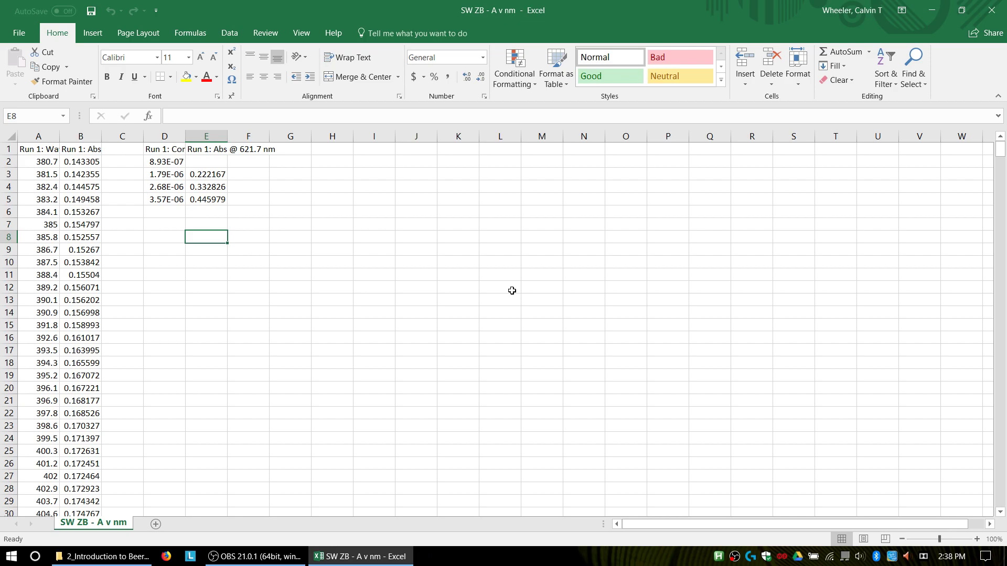
pyautogui.click(16, 32)
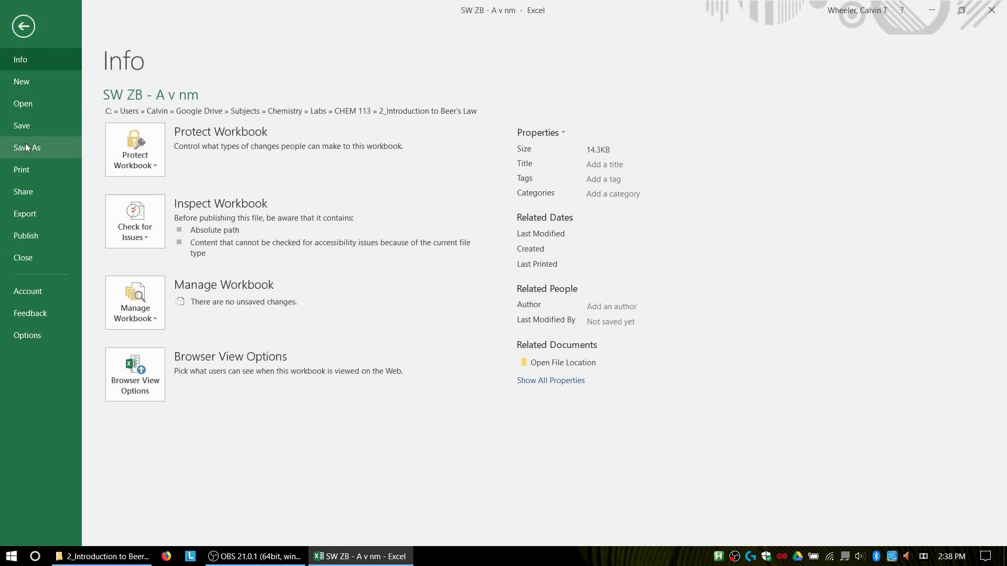
pyautogui.click(25, 143)
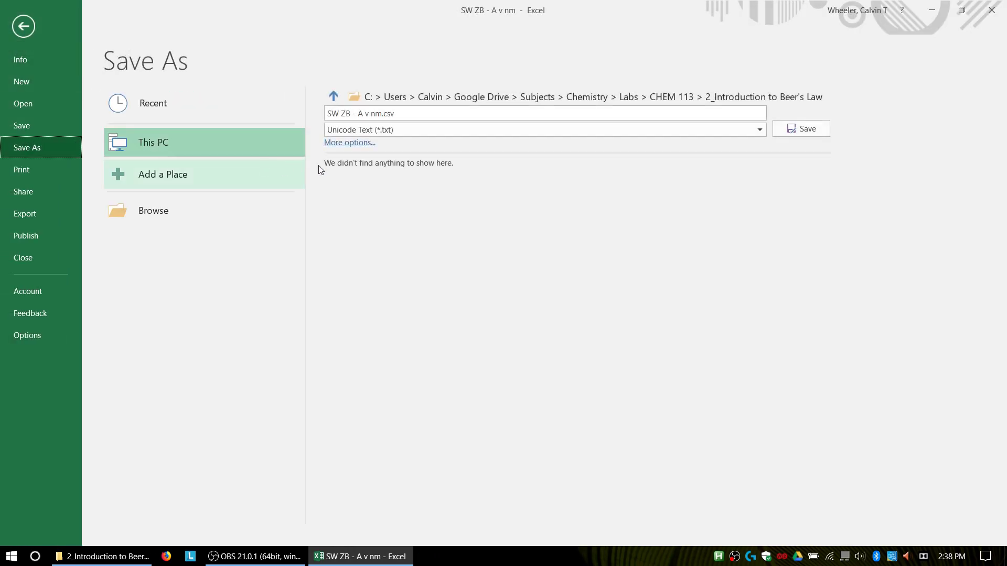
pyautogui.click(759, 131)
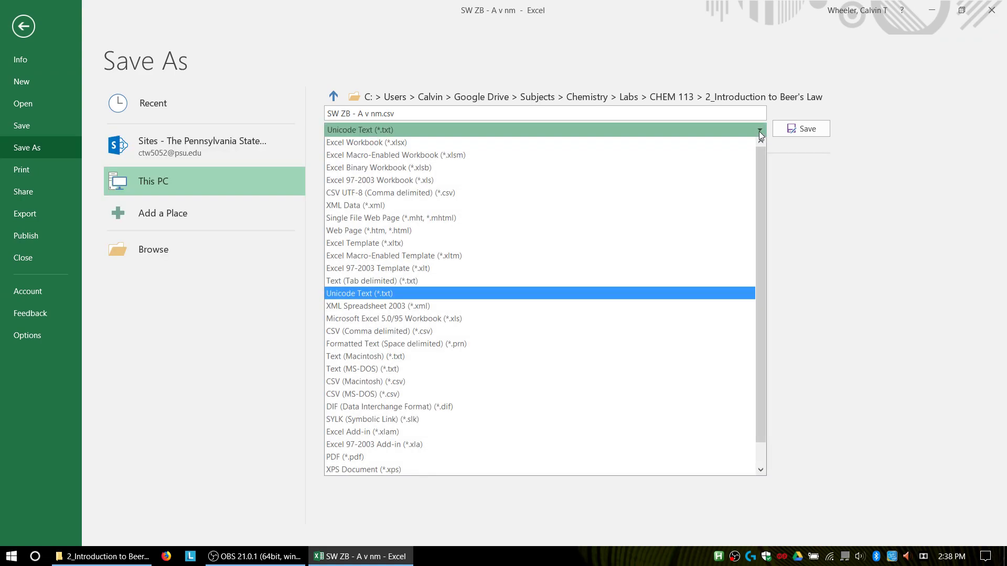
pyautogui.click(693, 141)
pyautogui.click(403, 115)
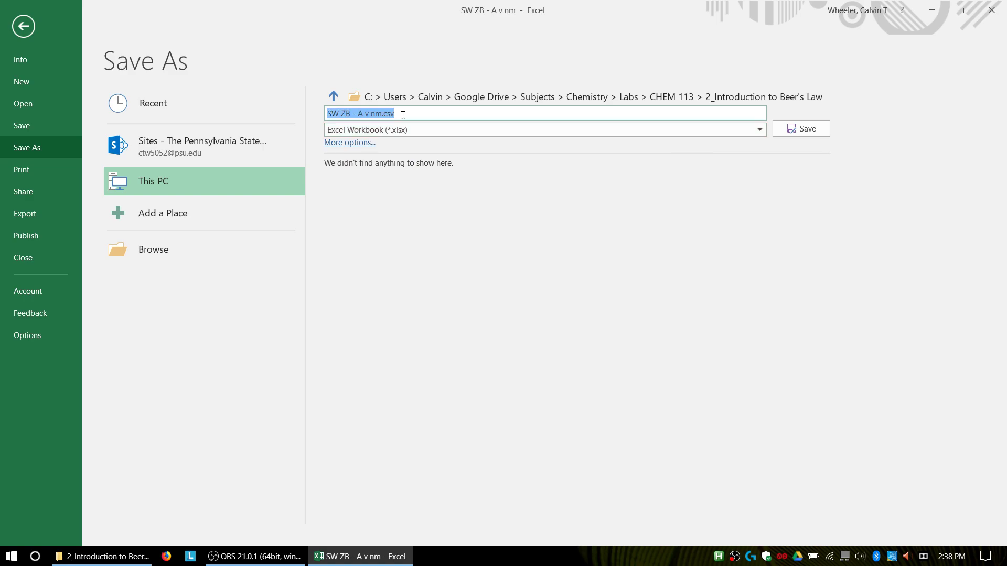
pyautogui.click(412, 117)
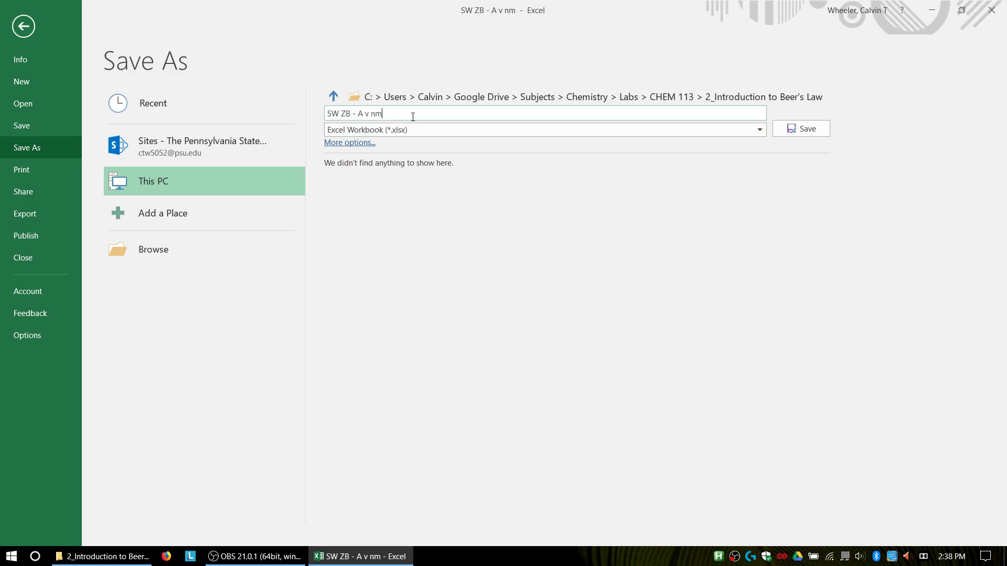
pyautogui.click(796, 129)
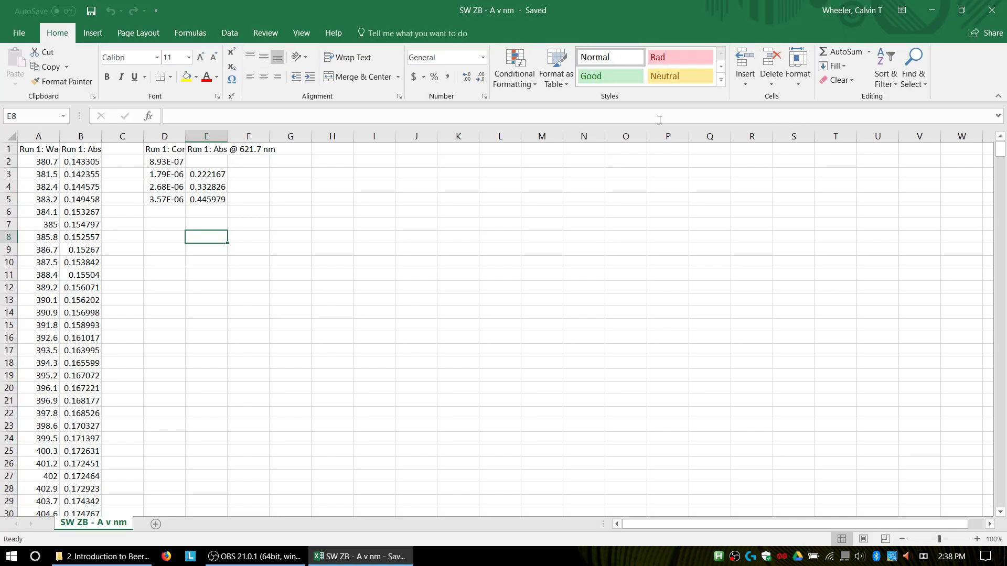
pyautogui.click(84, 561)
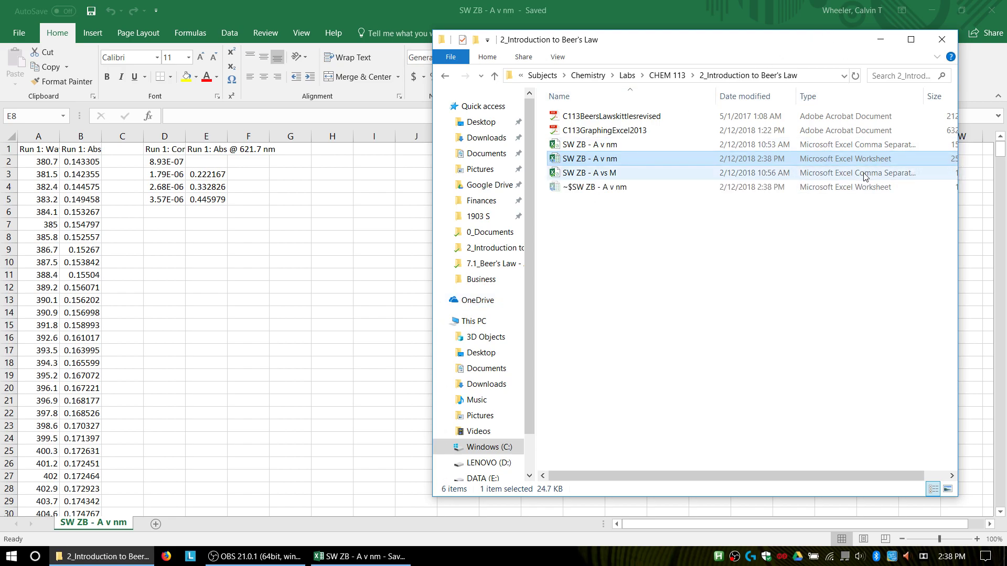
pyautogui.click(276, 5)
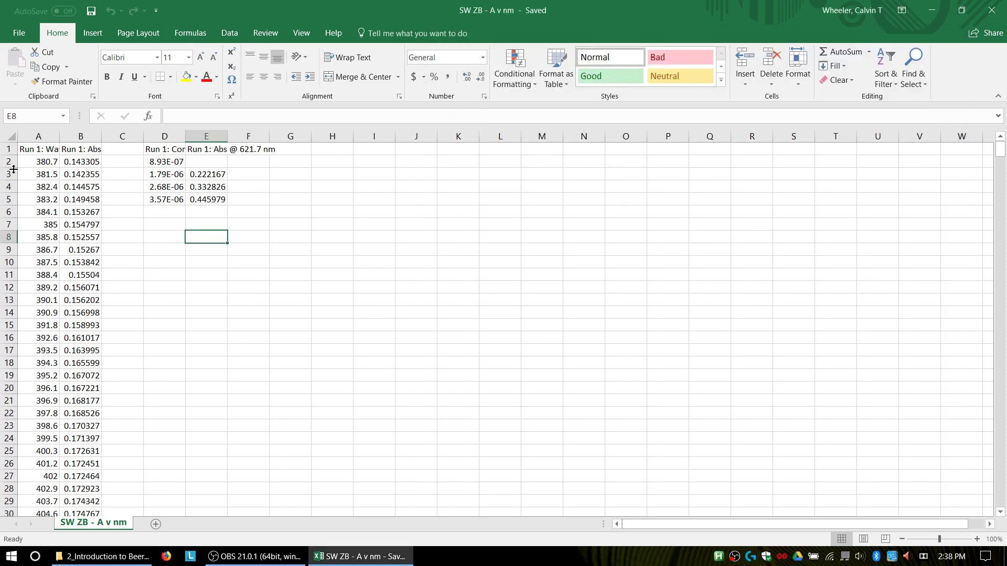
# - Clear the first concentration–absorbance pair in D2:E2
pyautogui.click(39, 136)
pyautogui.click(122, 249)
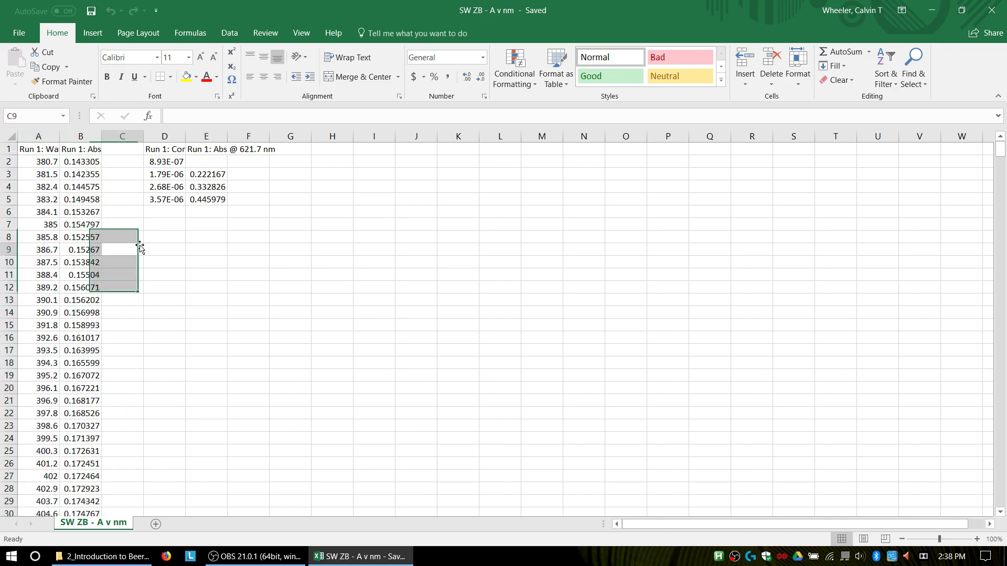
pyautogui.click(168, 138)
pyautogui.hotkey('shift', 'Right')
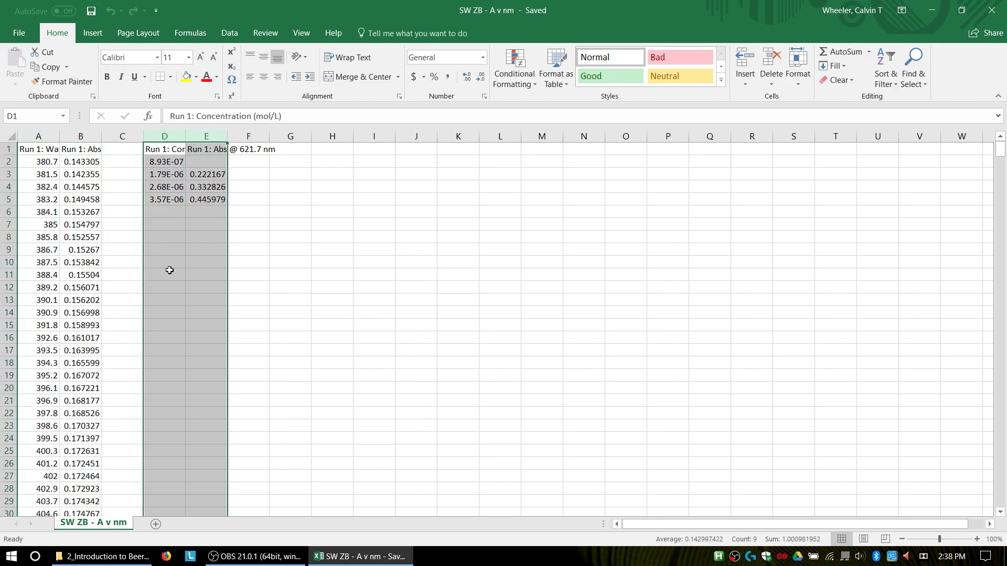
pyautogui.click(170, 270)
pyautogui.click(159, 161)
pyautogui.moveTo(158, 161); pyautogui.dragTo(207, 163)
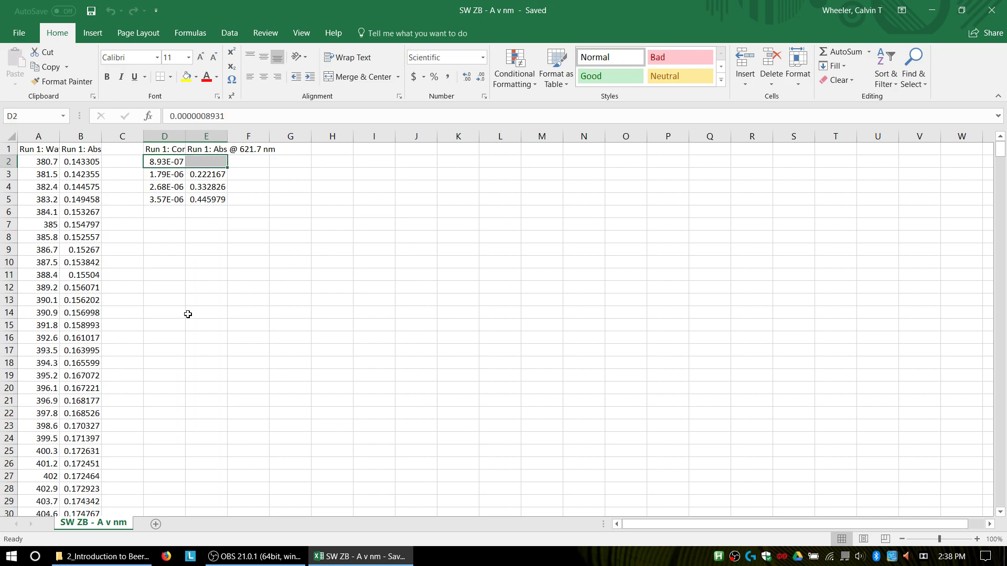
pyautogui.press('Delete')
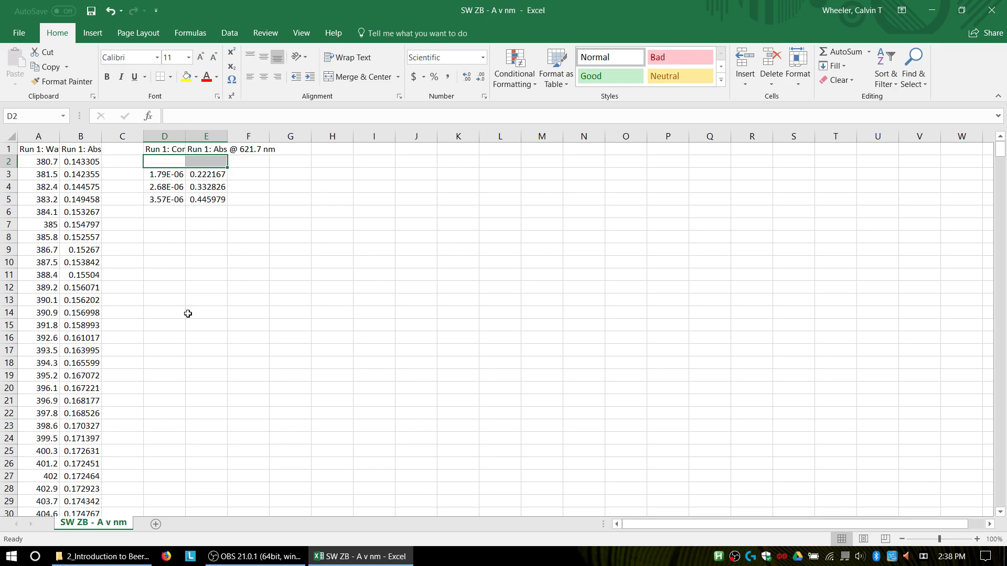
pyautogui.click(212, 246)
# - Enter 0 in D2 and 0 in E2 as the blank and check both values
pyautogui.click(177, 164)
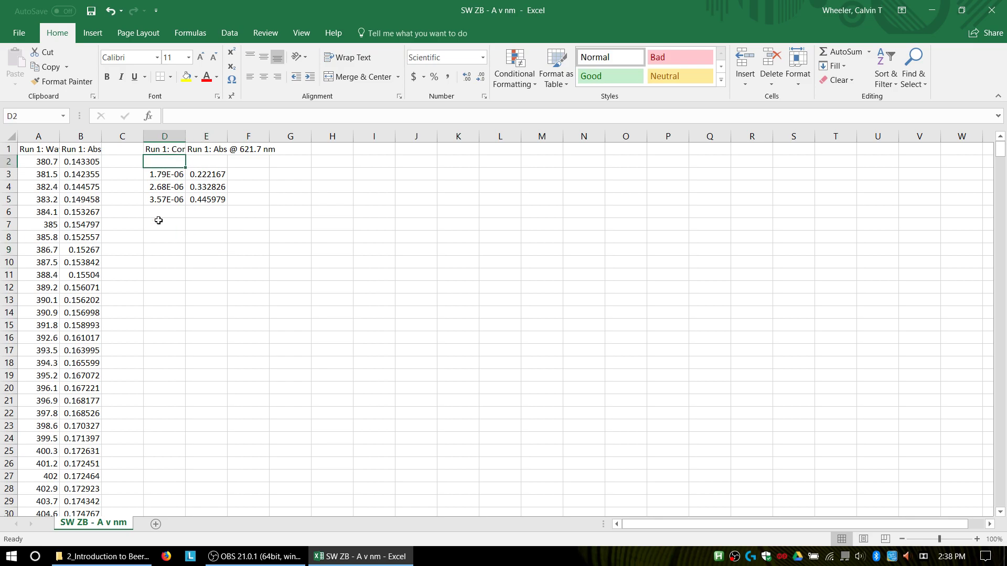
pyautogui.write('0')
pyautogui.press('Tab')
pyautogui.write('0')
pyautogui.press('Return')
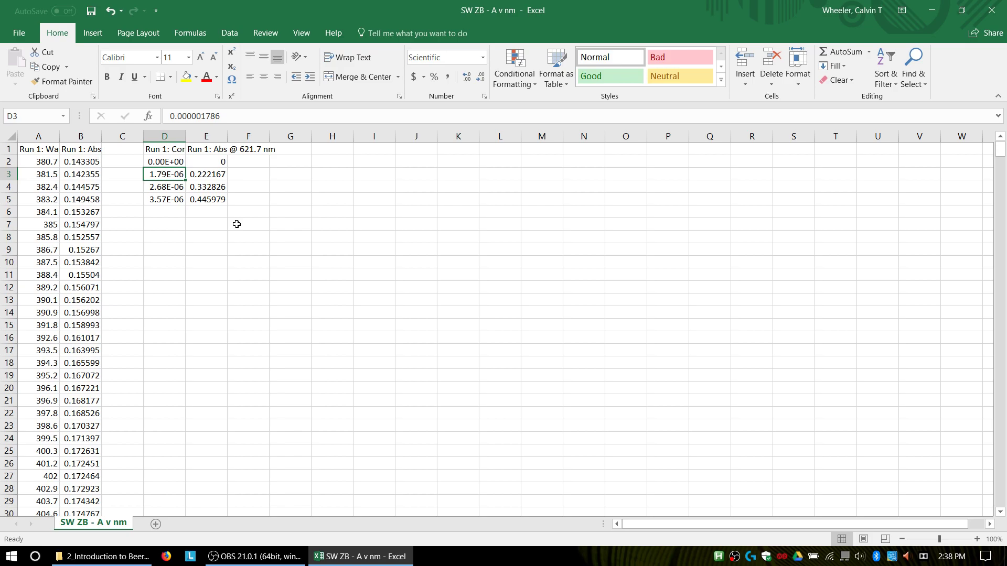
pyautogui.click(174, 161)
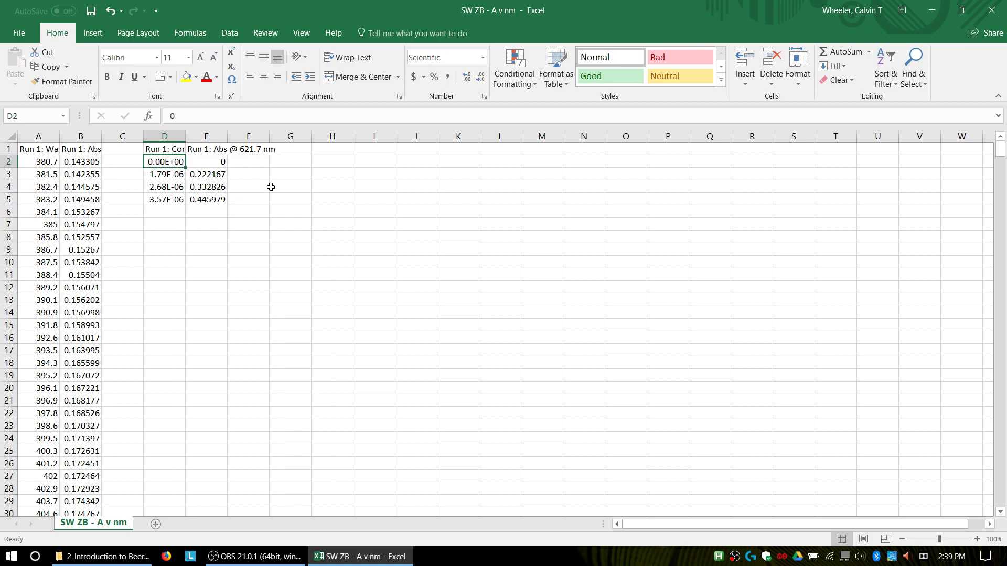
pyautogui.click(217, 162)
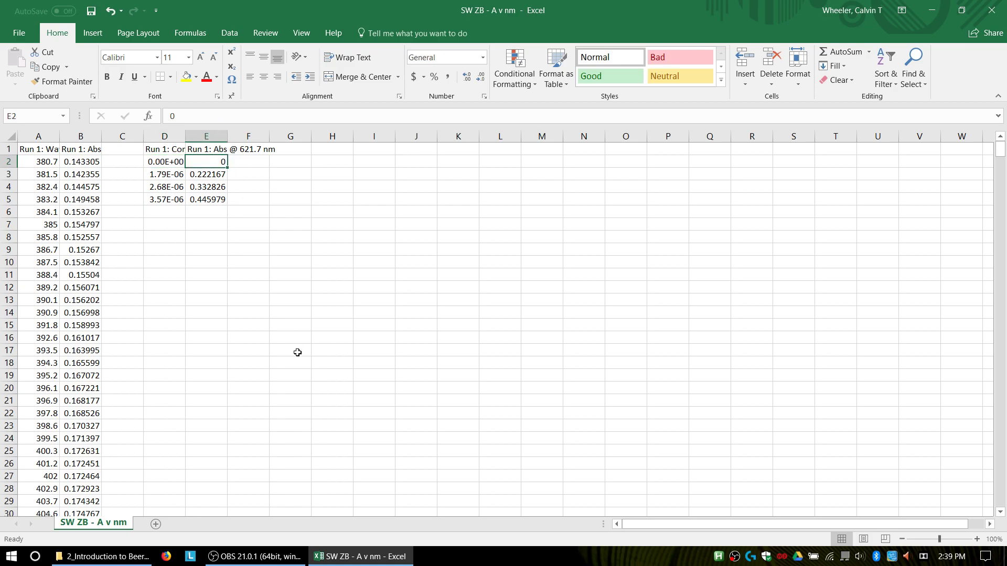
# - Select wavelength and absorbance data A2:B654 and insert a Scatter with Smooth Lines chart
pyautogui.click(290, 349)
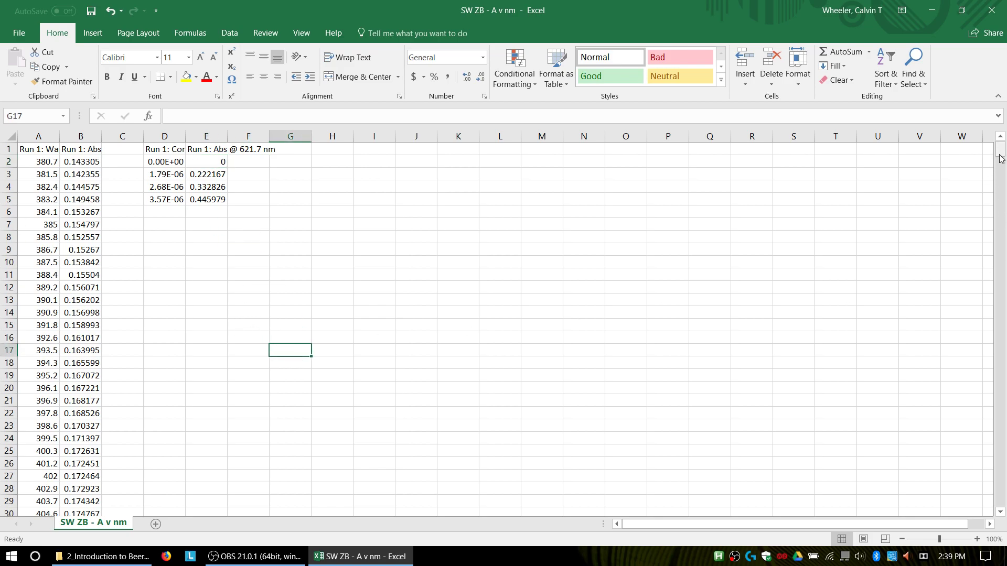
pyautogui.moveTo(1000, 149); pyautogui.dragTo(996, 519)
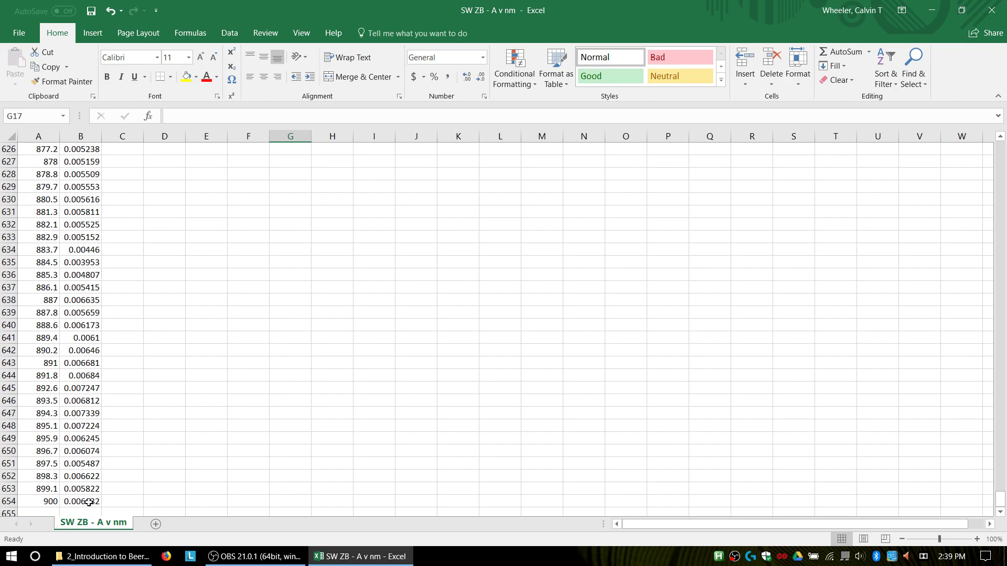
pyautogui.moveTo(88, 503); pyautogui.dragTo(36, 134)
pyautogui.moveTo(2, 1); pyautogui.dragTo(41, 162)
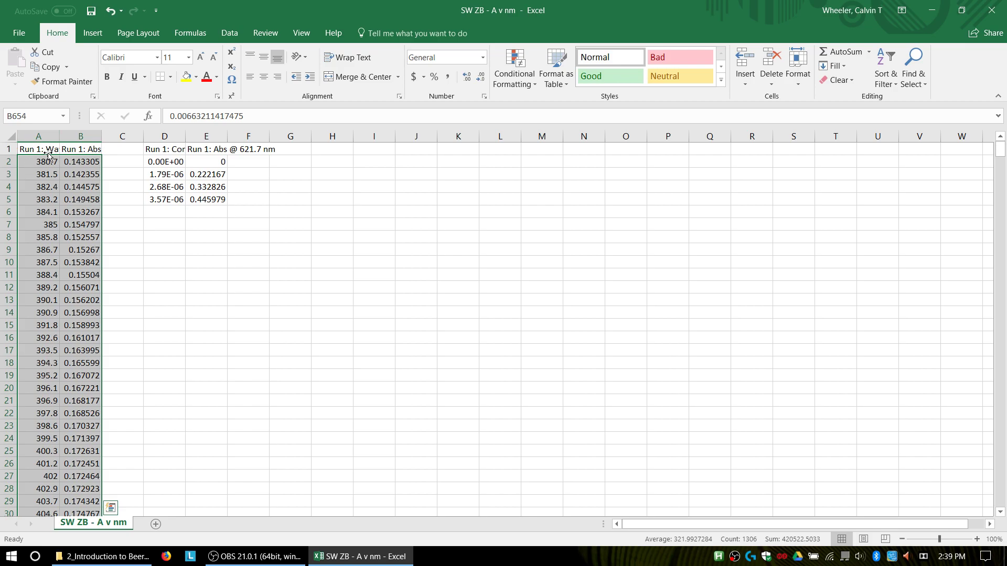
pyautogui.click(93, 33)
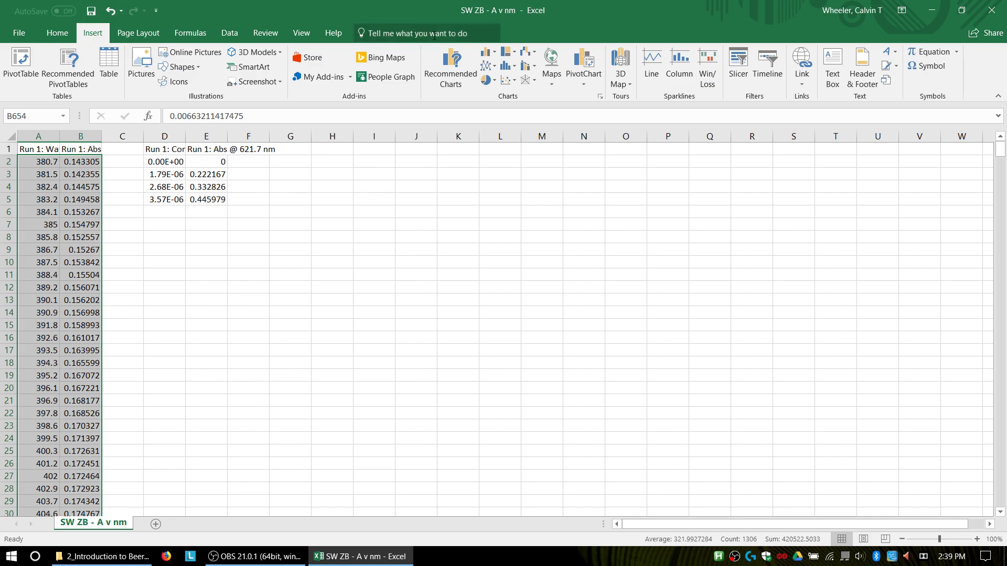
pyautogui.click(511, 80)
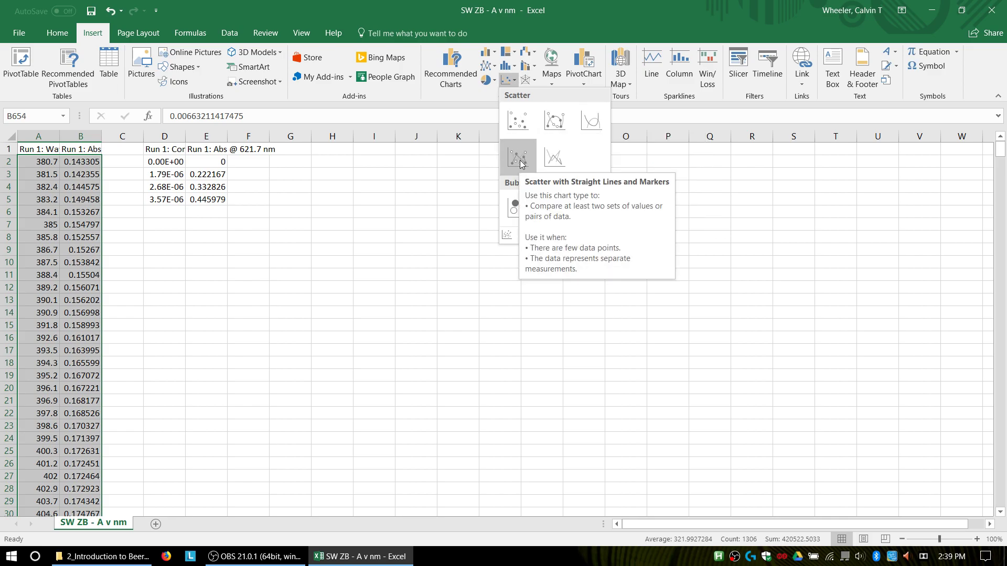
pyautogui.click(587, 126)
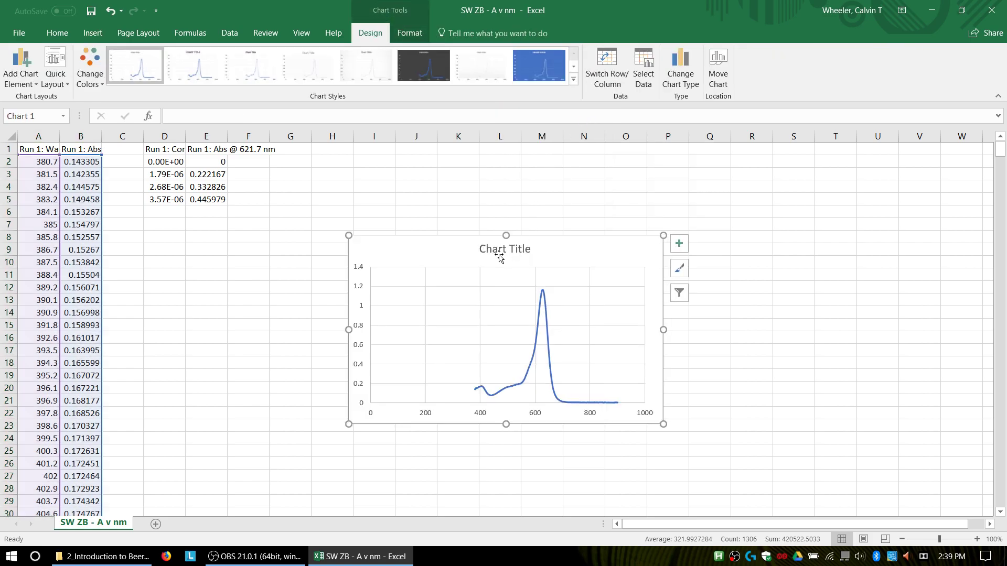
# - Move the spectrum chart left and place a markers-only scatter of D2:E5 beside it
pyautogui.moveTo(348, 260); pyautogui.dragTo(157, 259)
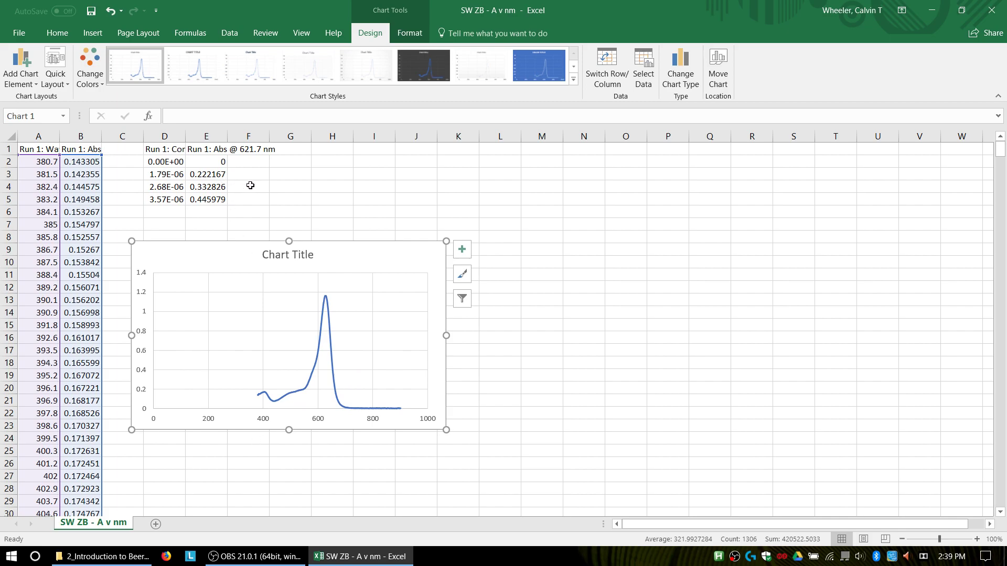
pyautogui.click(290, 211)
pyautogui.moveTo(173, 162); pyautogui.dragTo(207, 199)
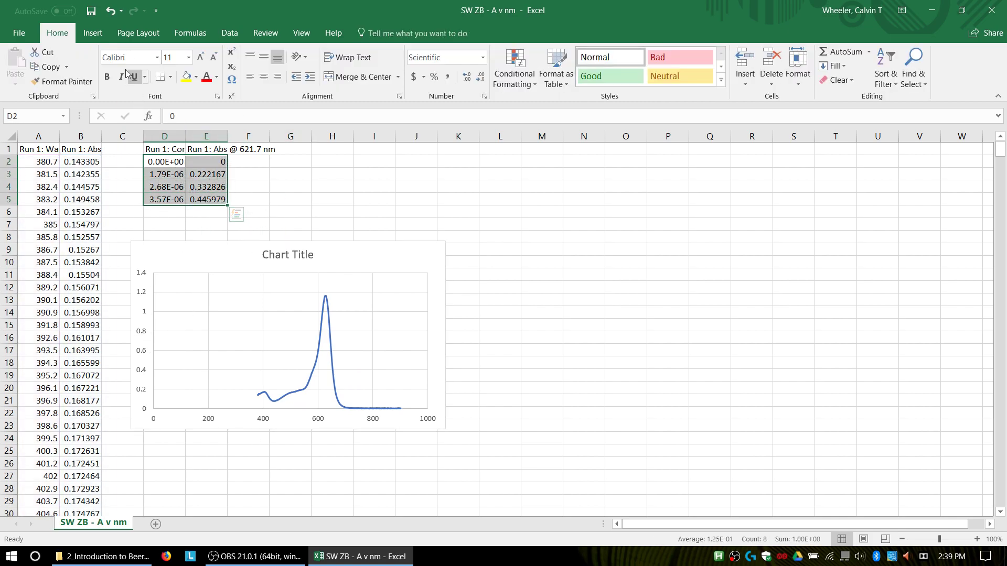
pyautogui.click(93, 33)
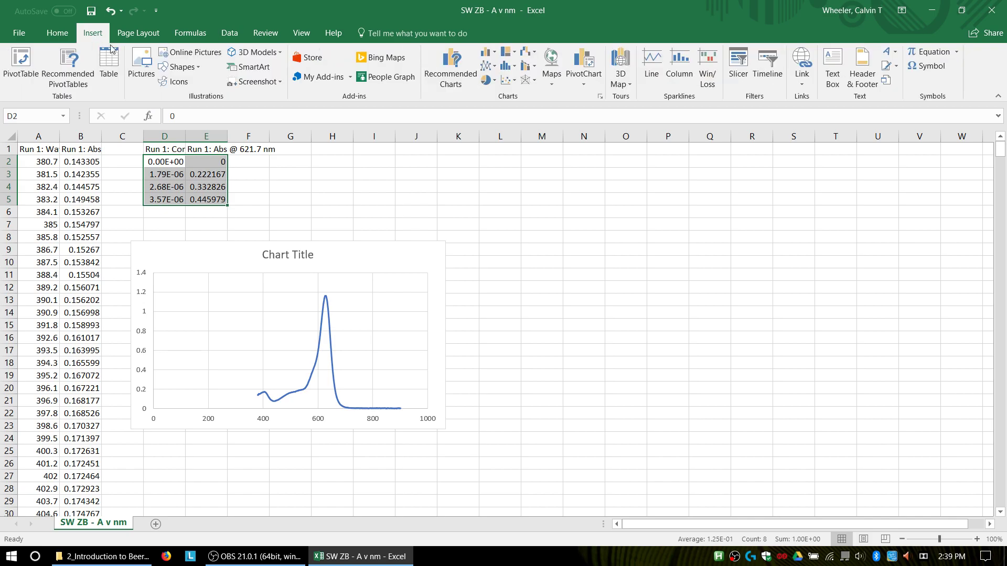
pyautogui.click(506, 84)
pyautogui.click(516, 119)
pyautogui.moveTo(461, 220); pyautogui.dragTo(576, 253)
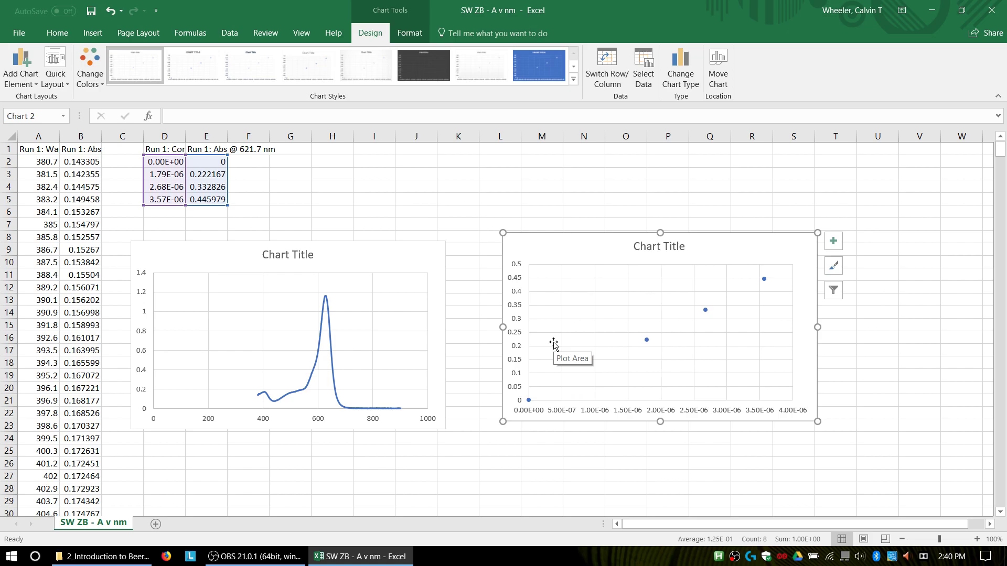
pyautogui.moveTo(548, 250); pyautogui.dragTo(511, 261)
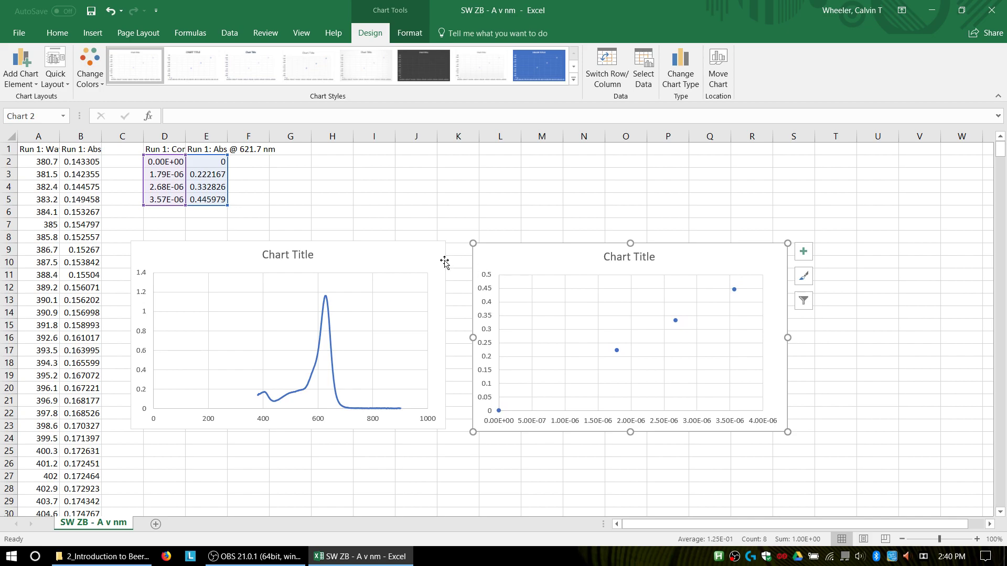
# - Set the spectrum chart's font to Times New Roman
pyautogui.click(408, 263)
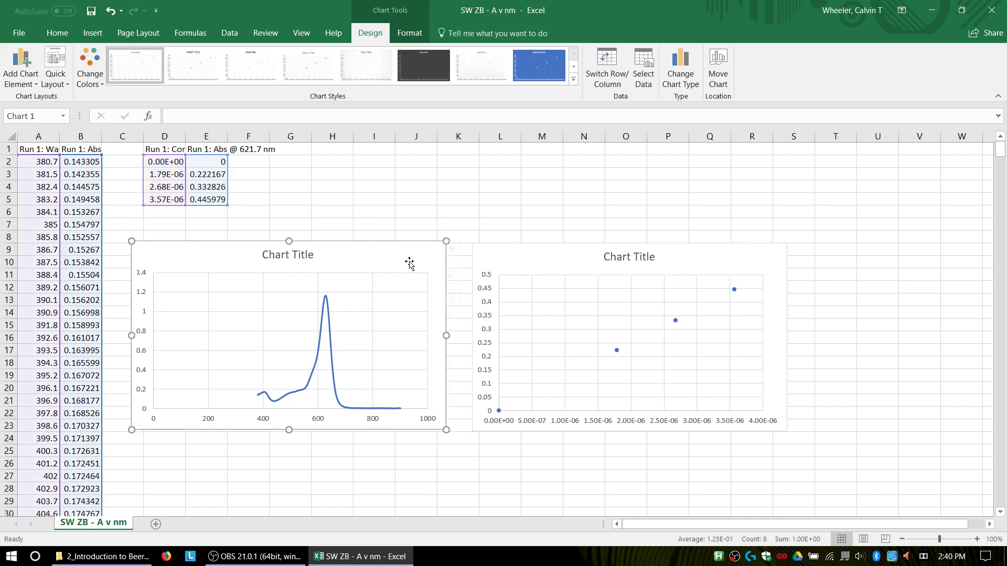
pyautogui.keyDown('ctrl'); pyautogui.click(513, 265); pyautogui.keyUp('ctrl')
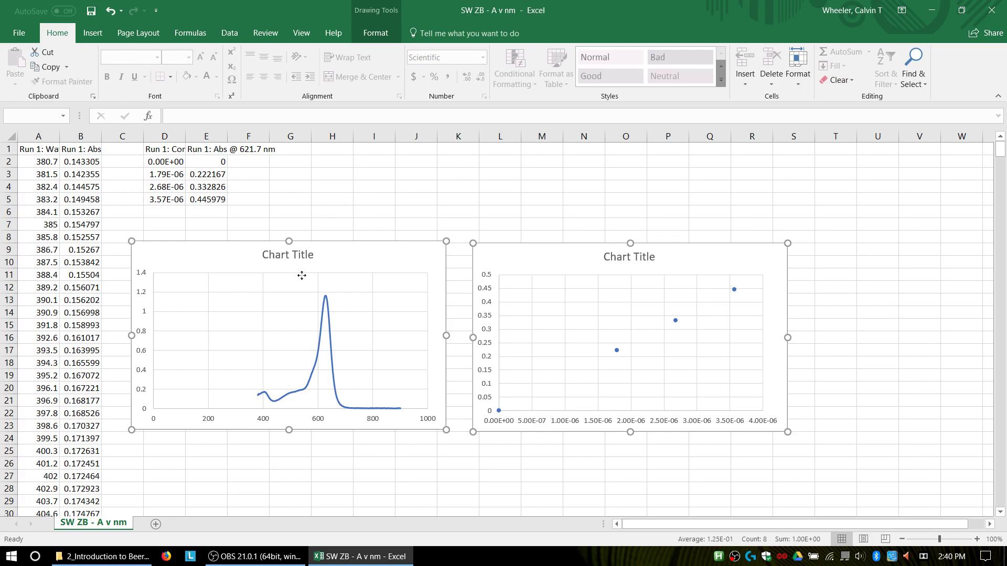
pyautogui.click(350, 222)
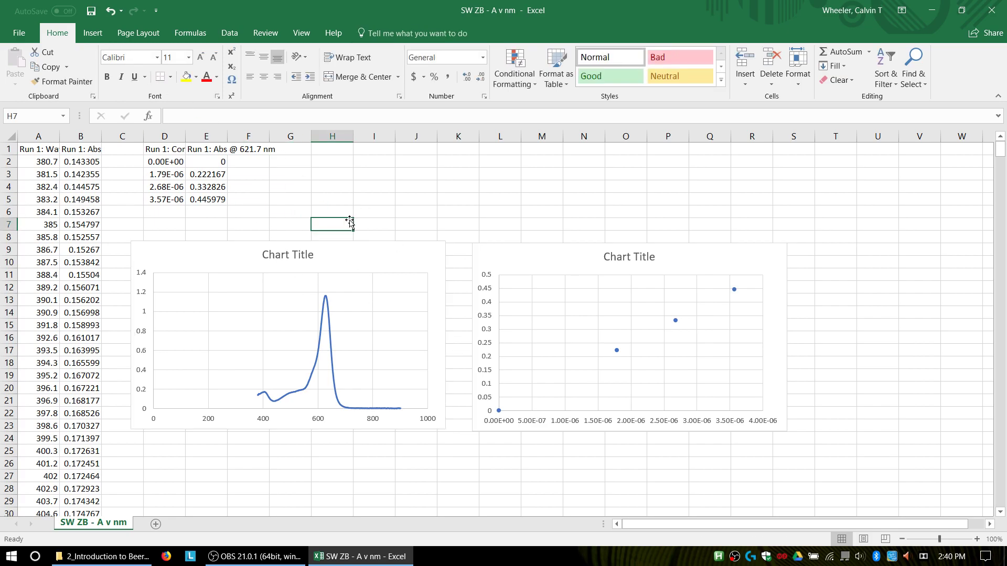
pyautogui.click(341, 259)
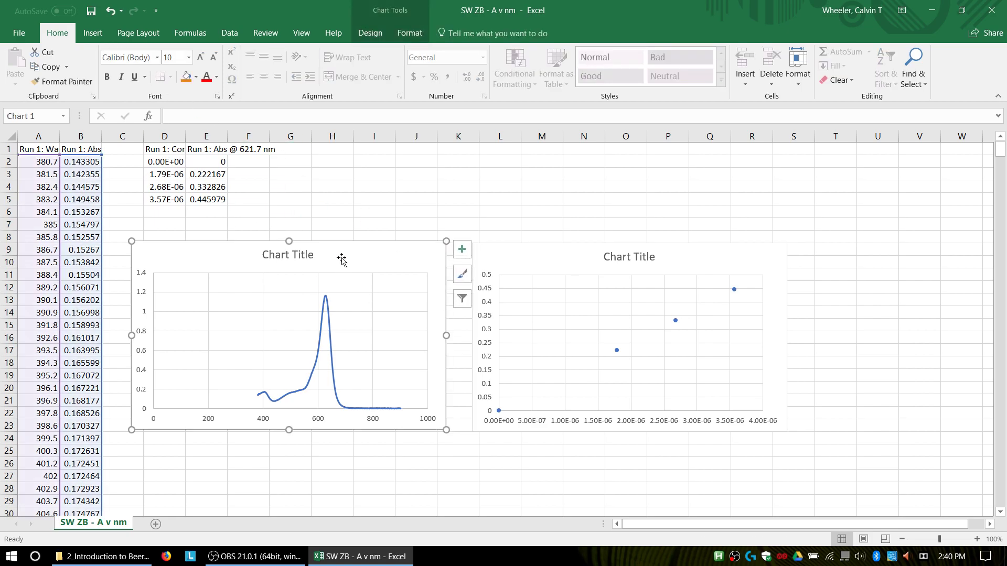
pyautogui.click(132, 58)
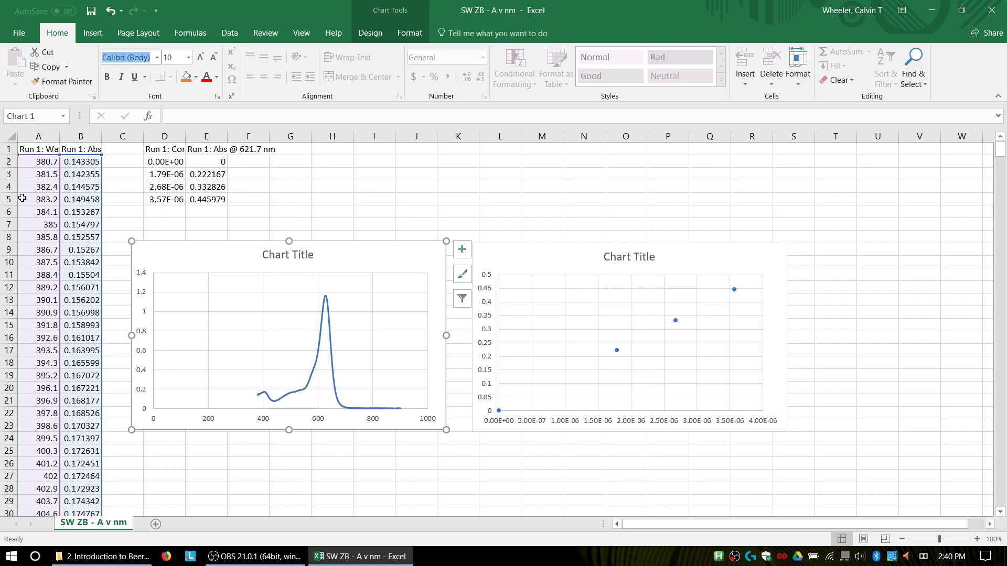
pyautogui.write('Times New Ro')
pyautogui.press('Return')
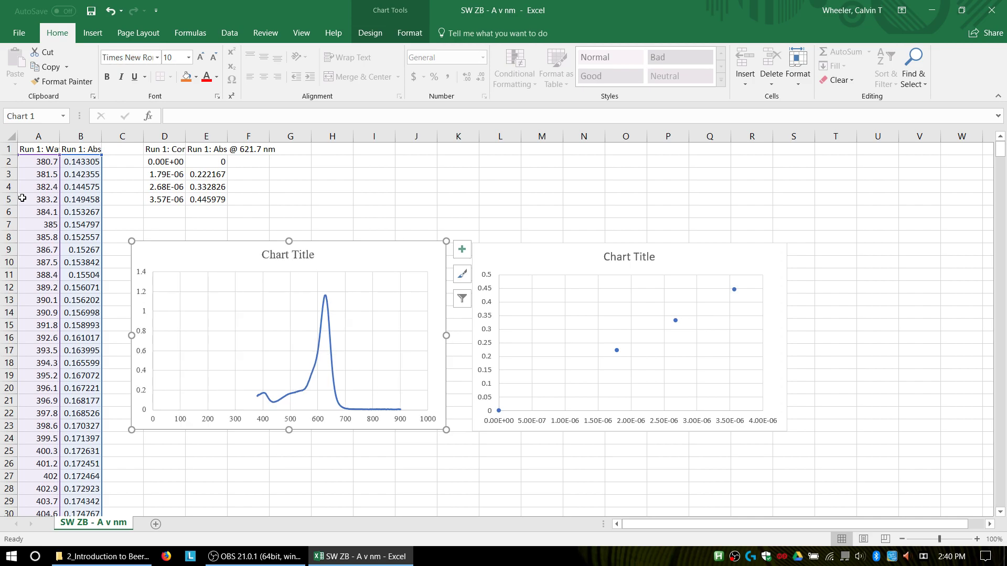
# - Set the calibration chart's font to Times New Roman, undoing a Format Painter attempt
pyautogui.click(535, 262)
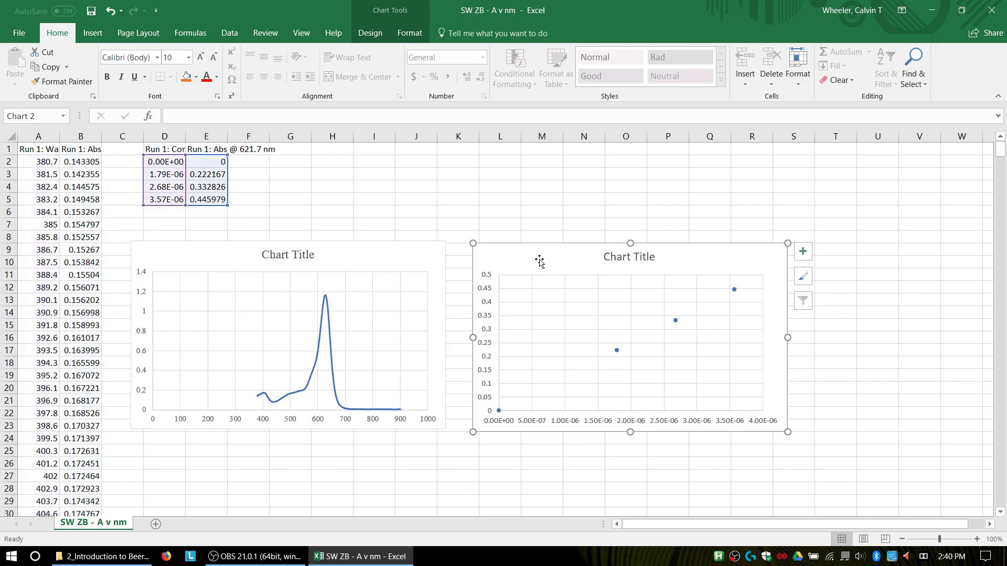
pyautogui.click(360, 254)
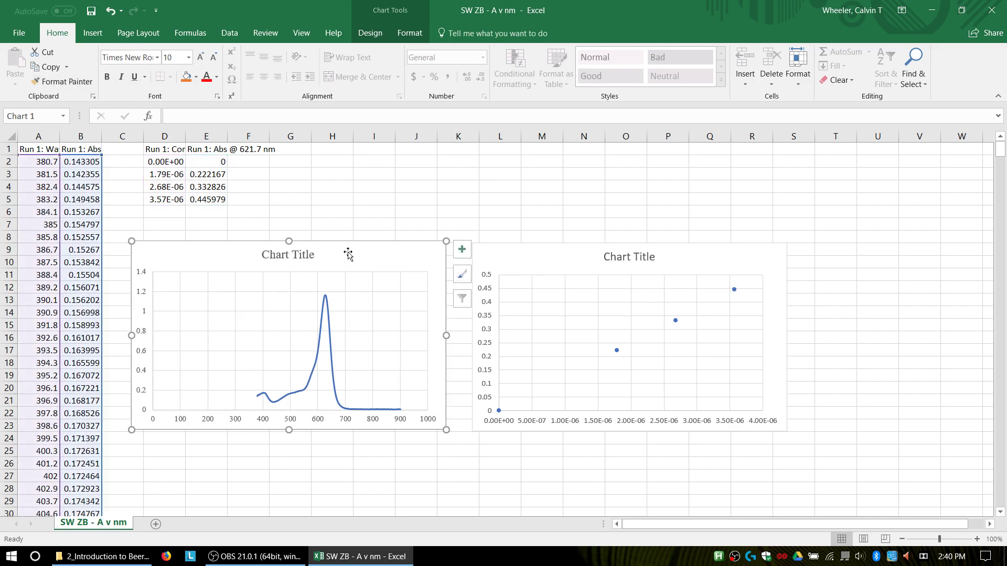
pyautogui.click(65, 82)
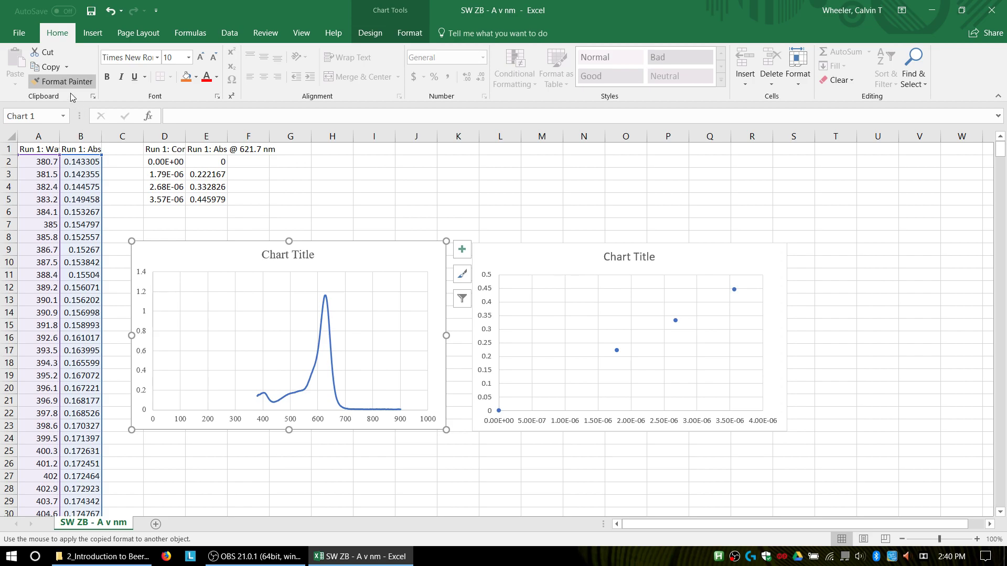
pyautogui.click(548, 262)
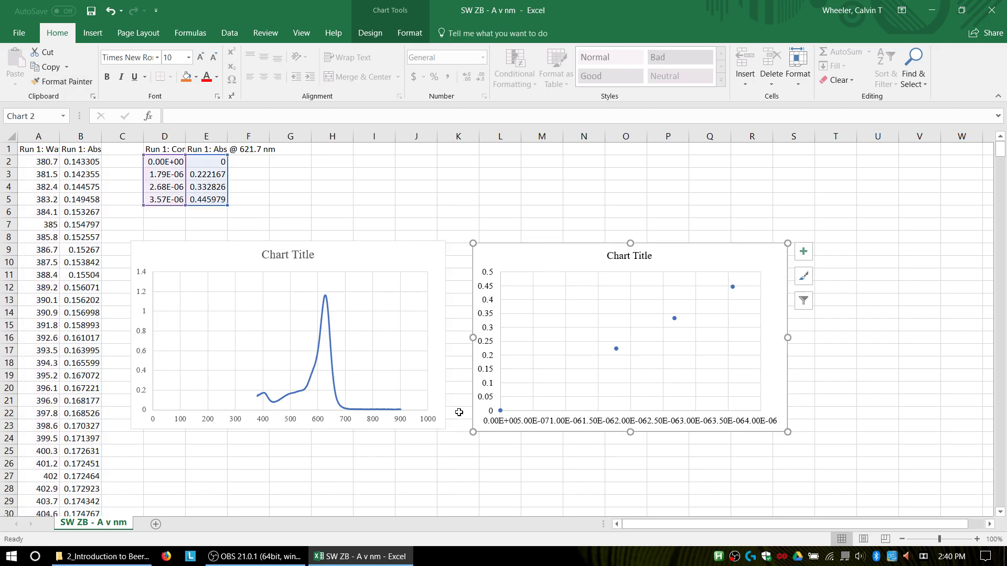
pyautogui.hotkey('ctrl', 'z')
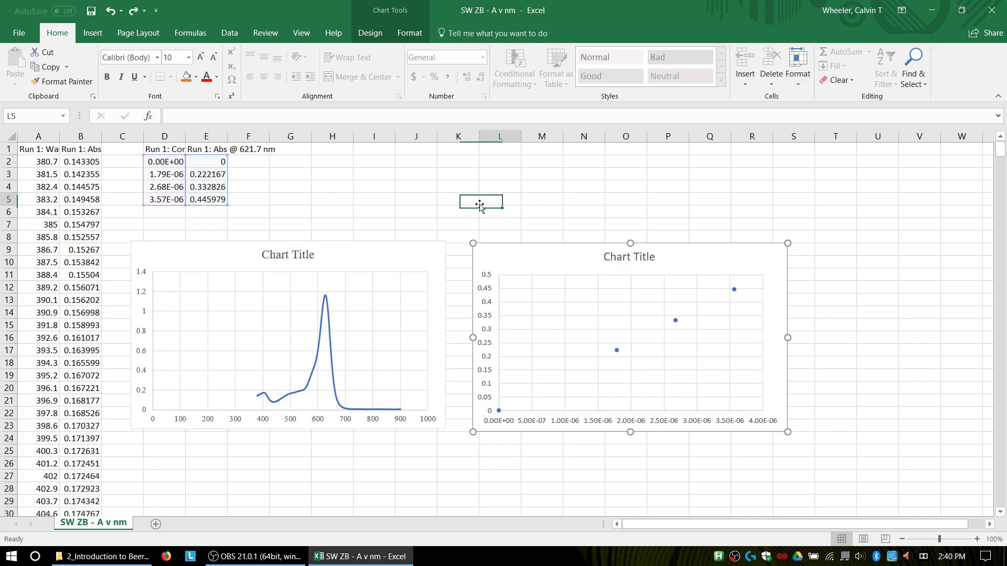
pyautogui.click(479, 203)
pyautogui.click(503, 260)
pyautogui.click(157, 57)
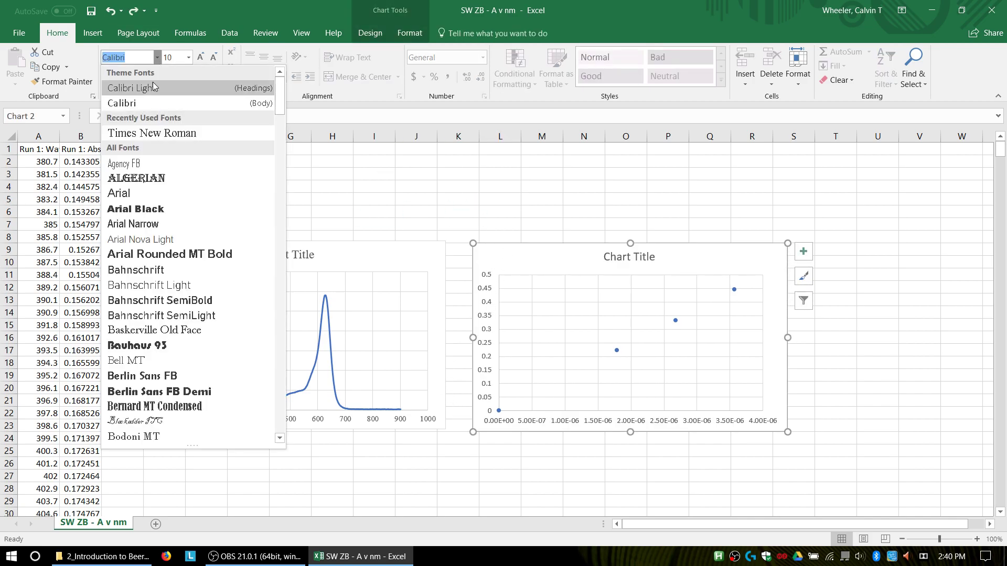
pyautogui.click(153, 133)
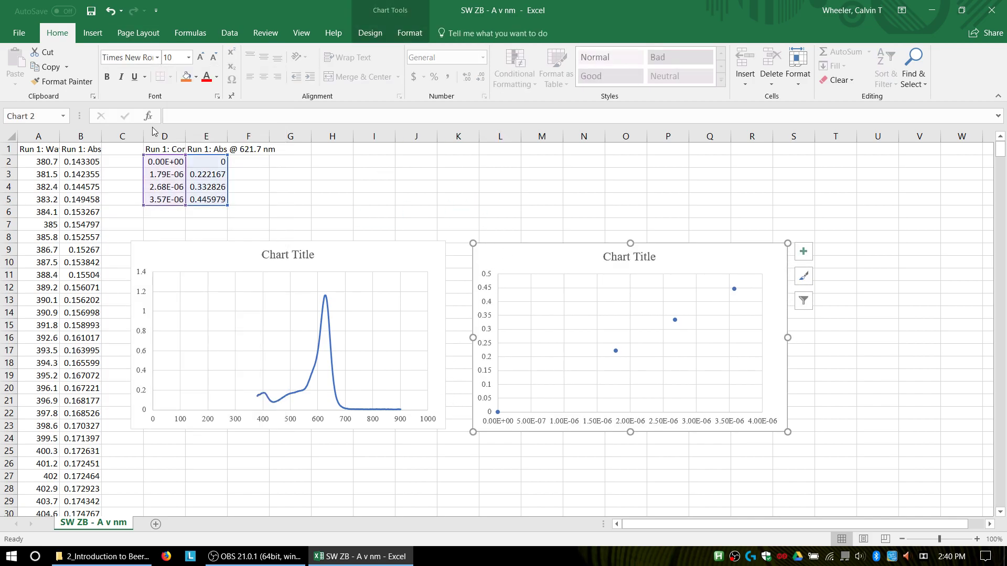
pyautogui.click(405, 227)
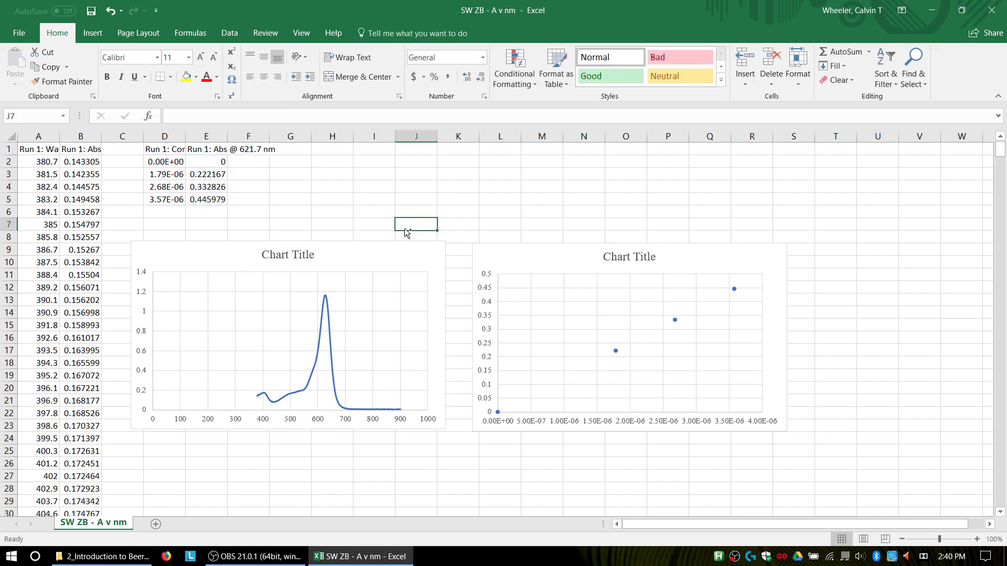
# - Set the spectrum chart's Shape Outline to No Outline
pyautogui.click(405, 231)
pyautogui.click(137, 250)
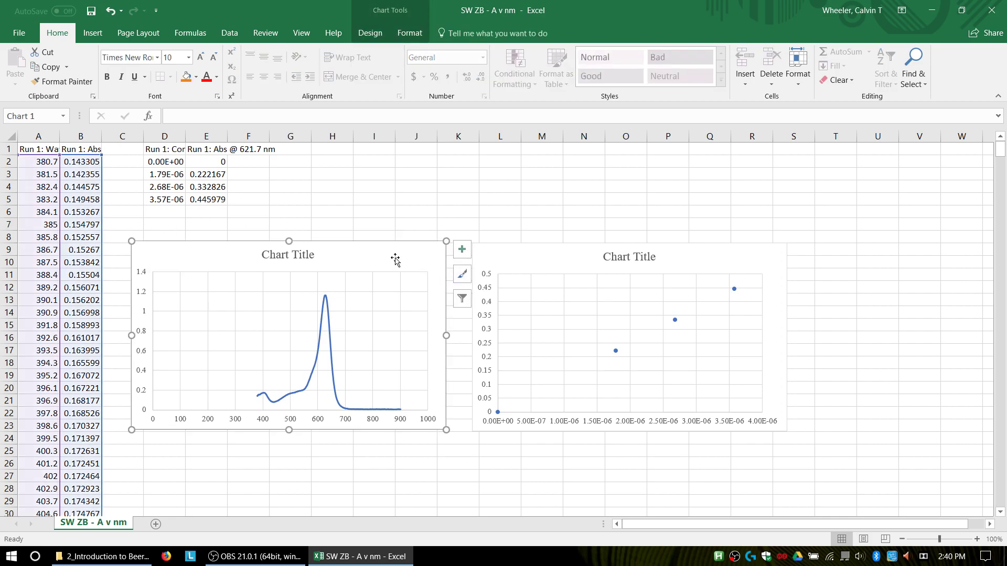
pyautogui.keyDown('ctrl'); pyautogui.click(506, 260); pyautogui.keyUp('ctrl')
pyautogui.click(375, 32)
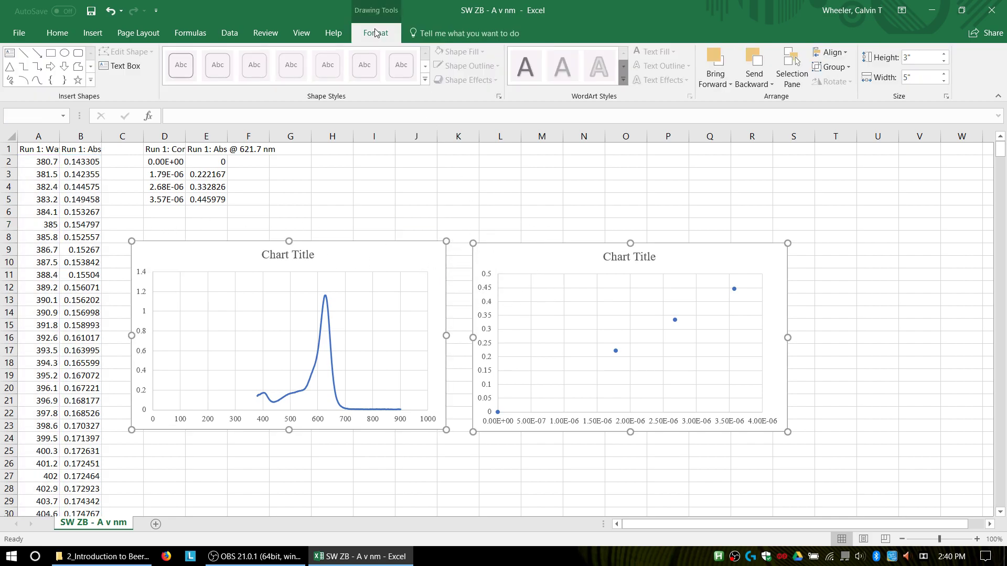
pyautogui.click(423, 164)
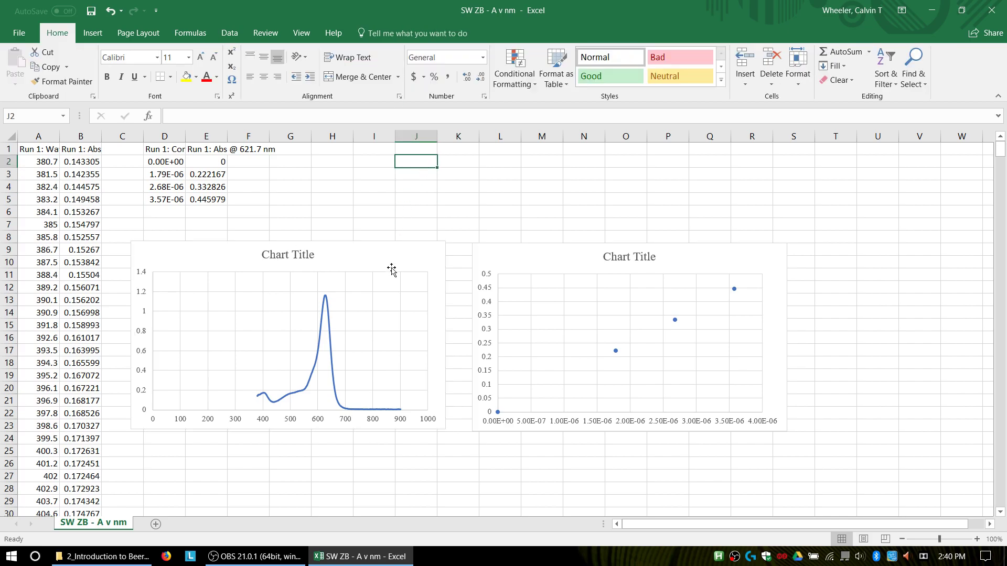
pyautogui.click(365, 251)
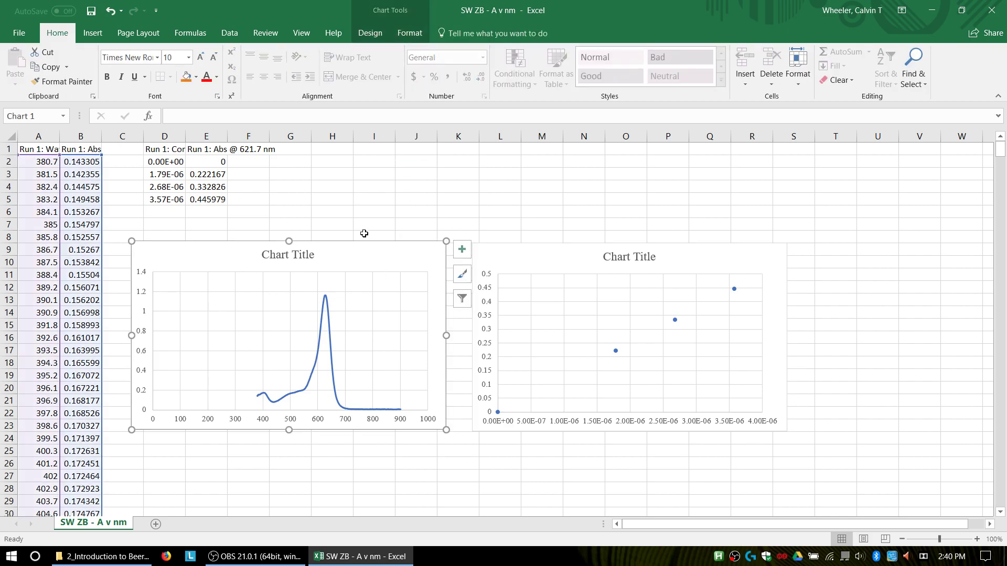
pyautogui.click(363, 210)
pyautogui.click(364, 242)
pyautogui.click(360, 225)
pyautogui.click(366, 253)
pyautogui.click(333, 212)
pyautogui.click(337, 255)
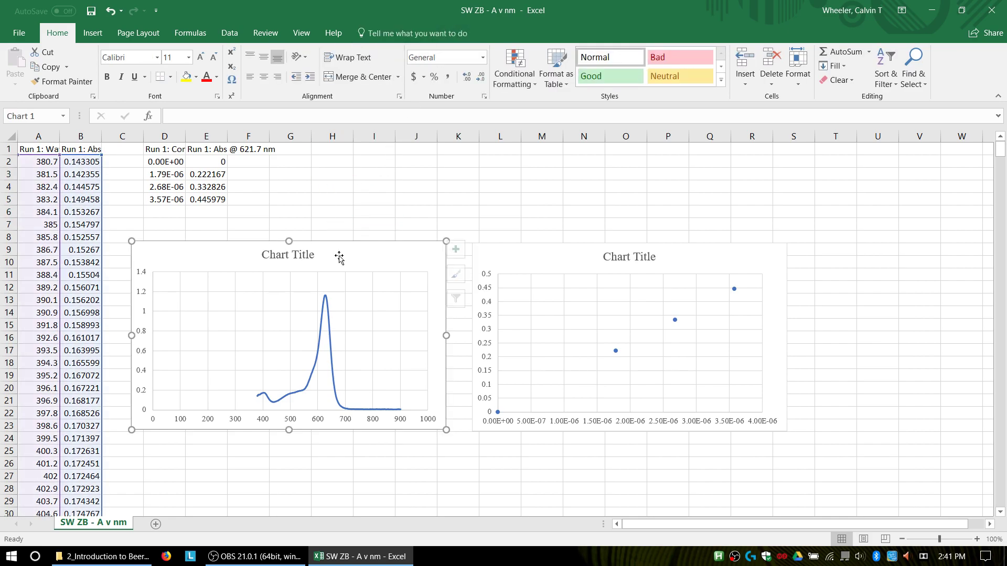
pyautogui.click(344, 212)
pyautogui.click(346, 253)
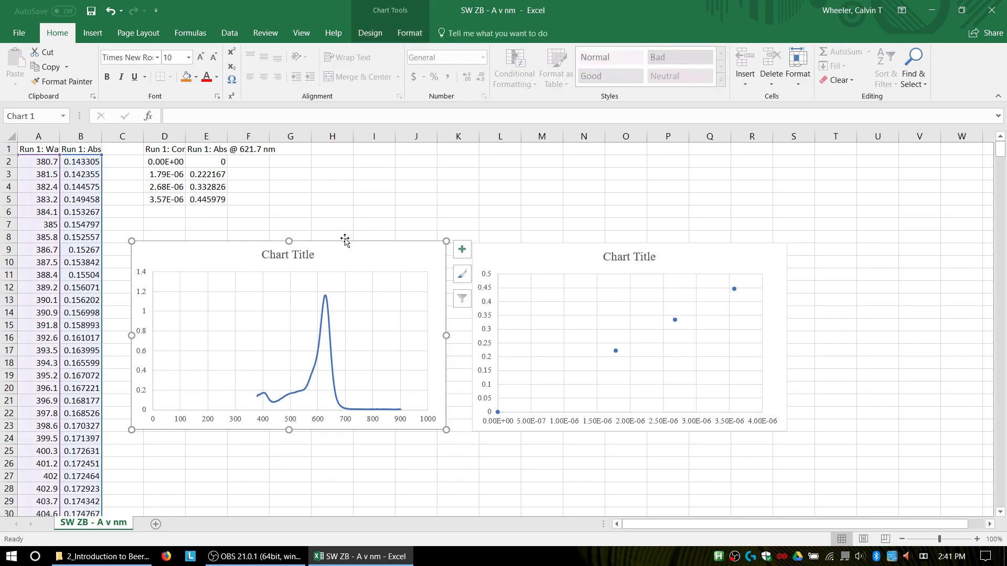
pyautogui.click(411, 38)
pyautogui.click(518, 66)
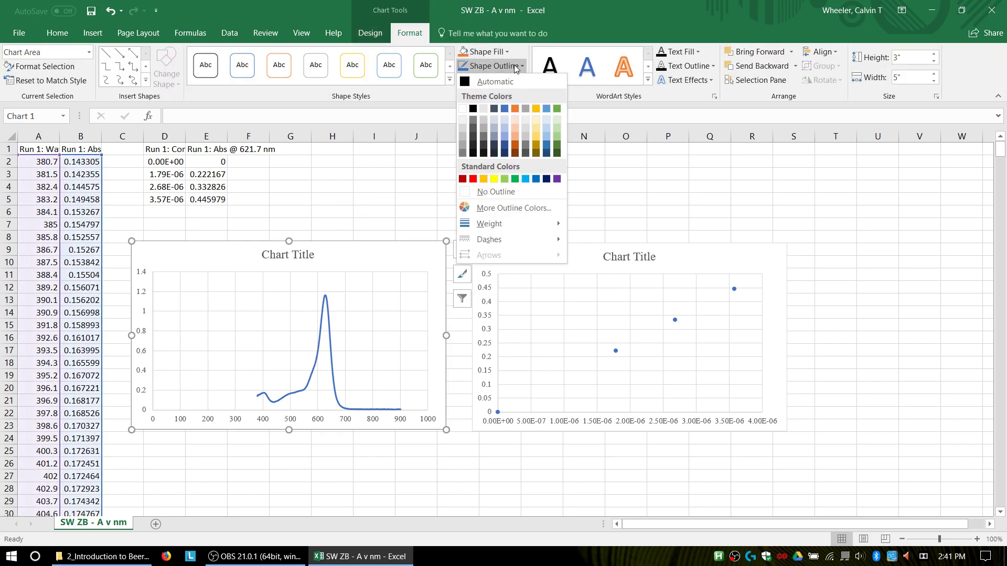
pyautogui.click(500, 192)
# - Remove the scatter chart's outline and nudge it level with the spectrum chart
pyautogui.click(523, 267)
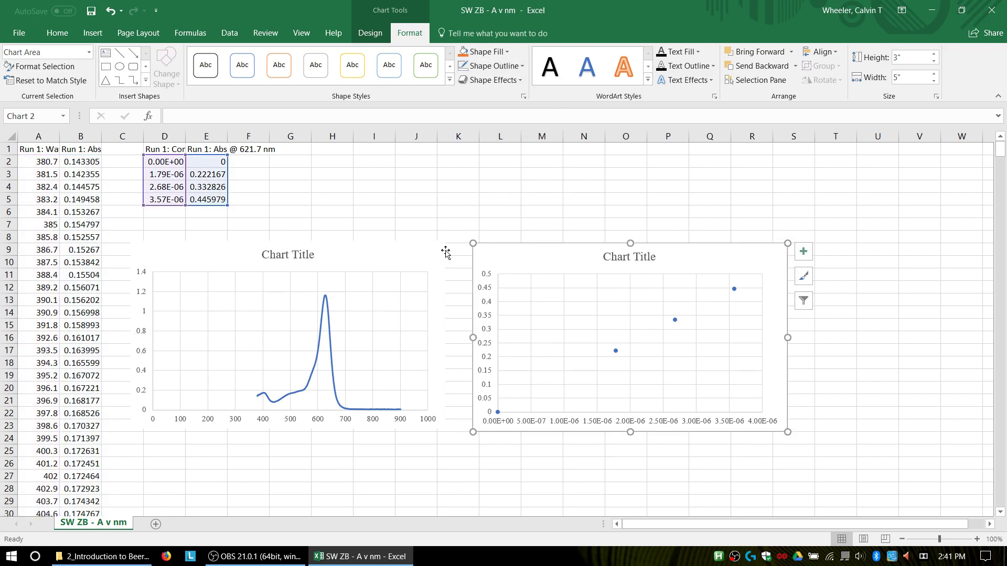
pyautogui.moveTo(489, 260); pyautogui.dragTo(476, 242)
pyautogui.click(406, 199)
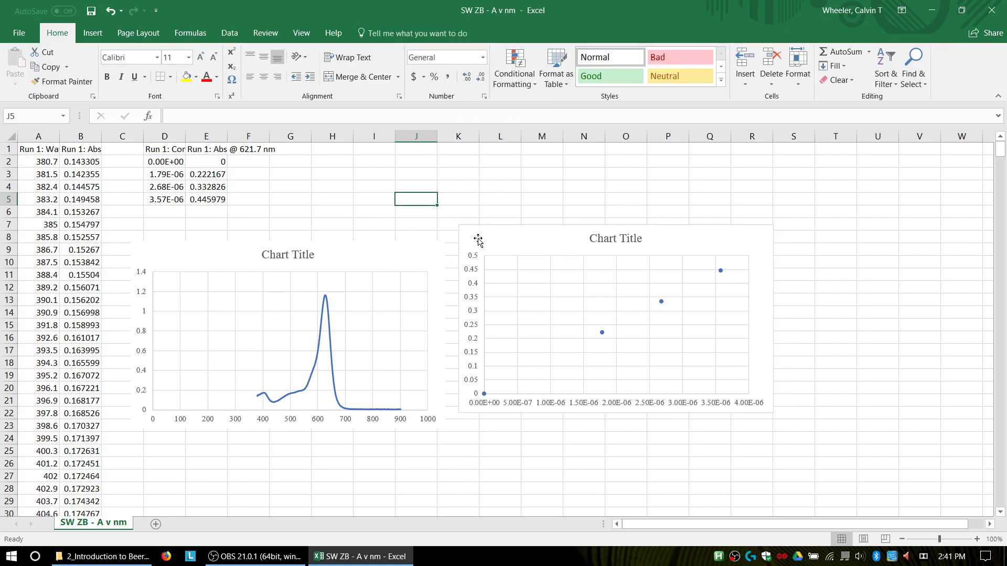
pyautogui.click(513, 241)
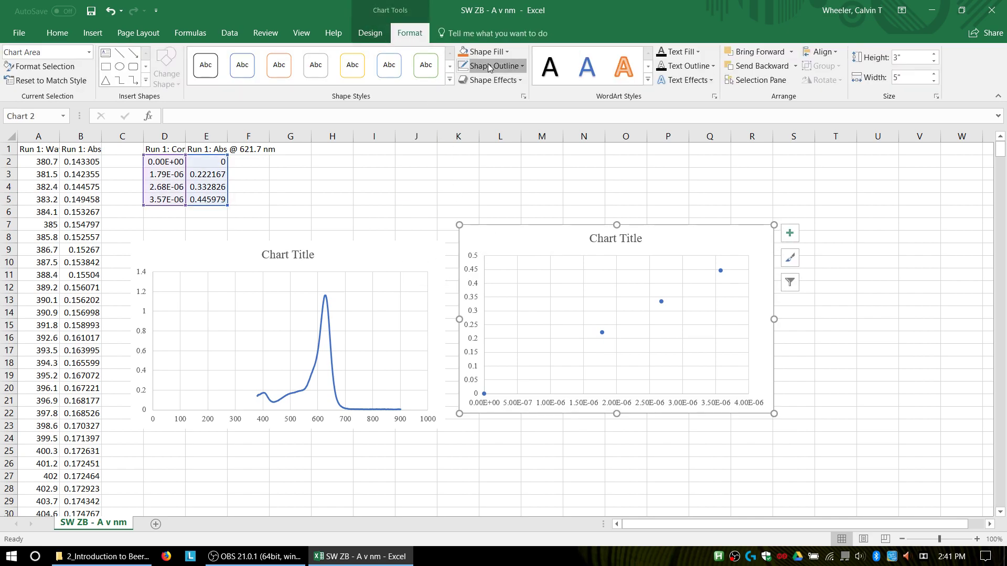
pyautogui.click(488, 67)
pyautogui.click(487, 193)
pyautogui.click(476, 171)
pyautogui.moveTo(495, 235); pyautogui.dragTo(494, 252)
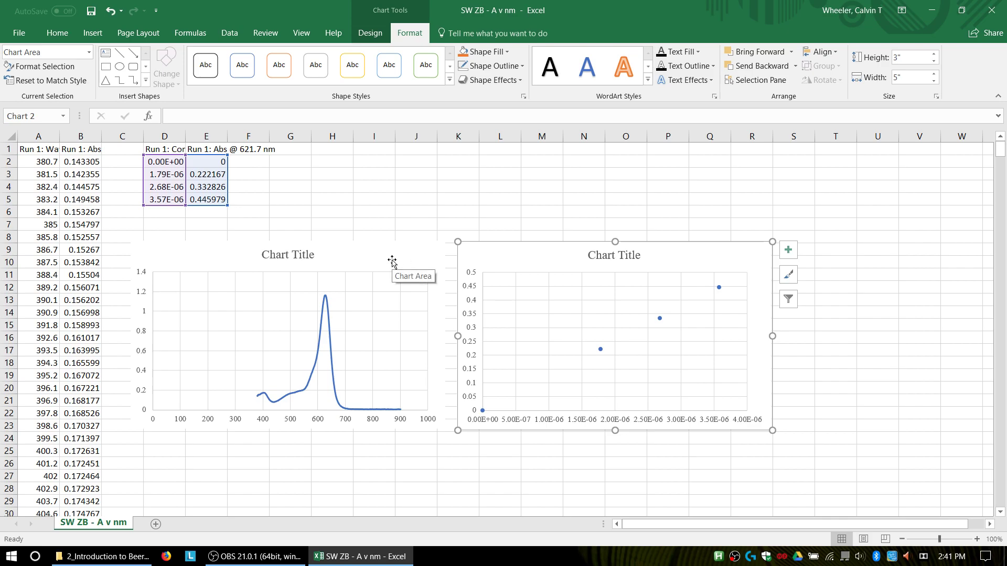
# - Turn on Axis Titles for the spectrum chart
pyautogui.click(393, 262)
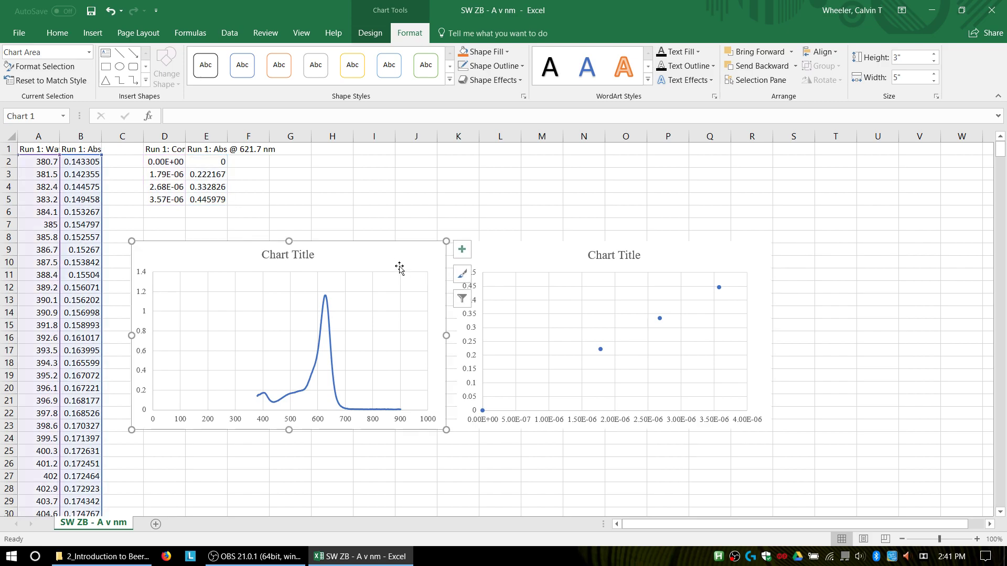
pyautogui.click(460, 252)
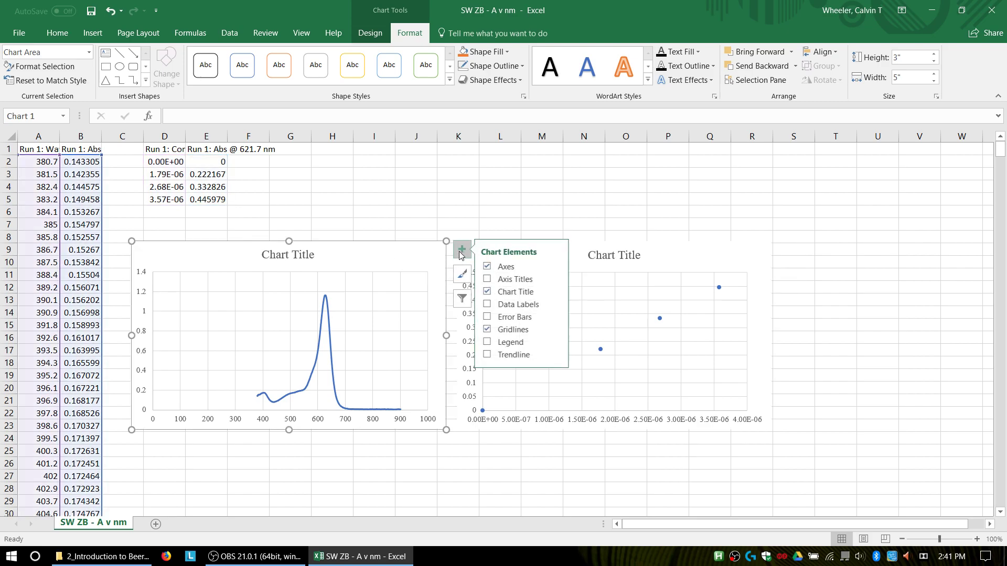
pyautogui.click(491, 280)
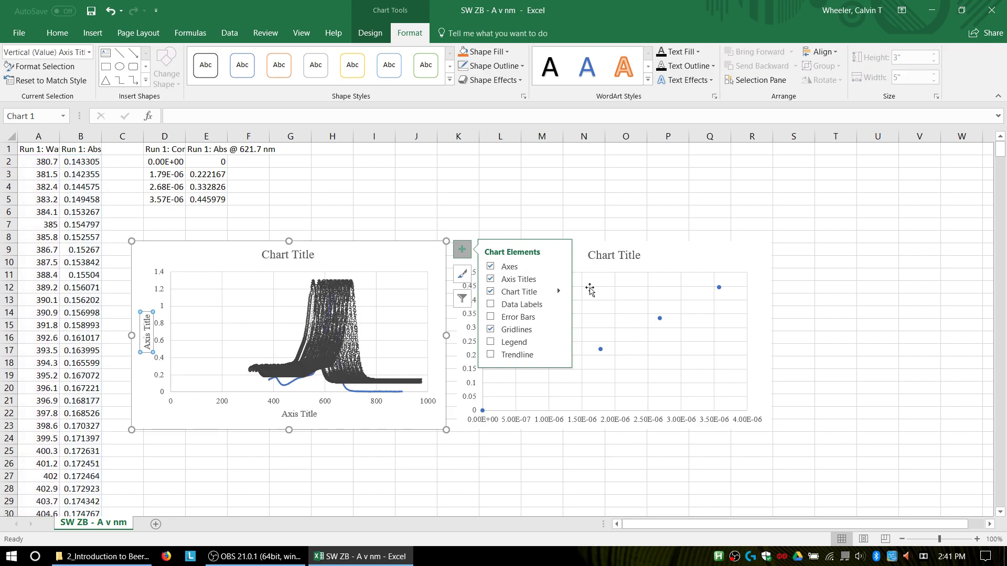
# - Turn on Axis Titles for the scatter chart and shift it slightly right
pyautogui.click(672, 262)
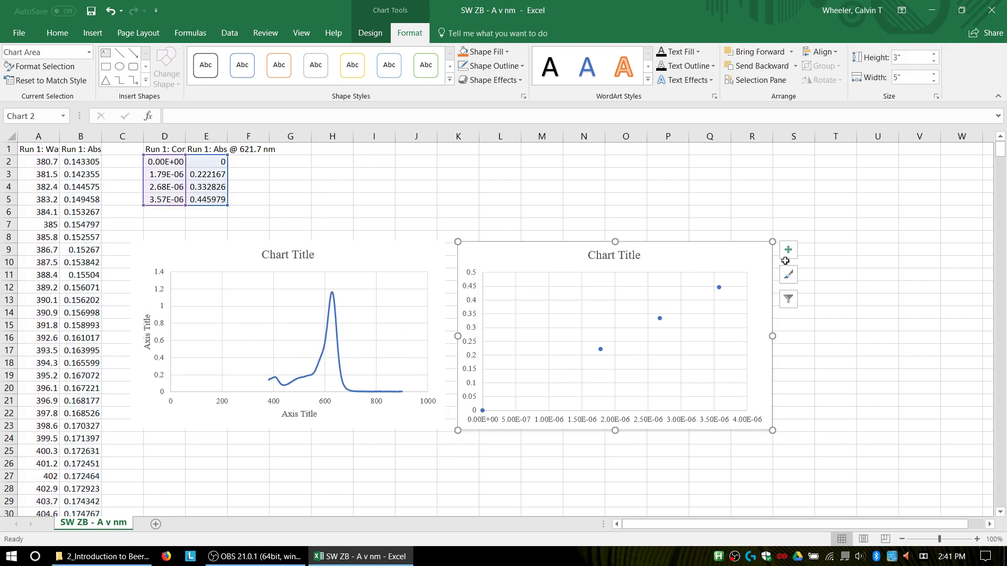
pyautogui.click(788, 250)
pyautogui.click(817, 280)
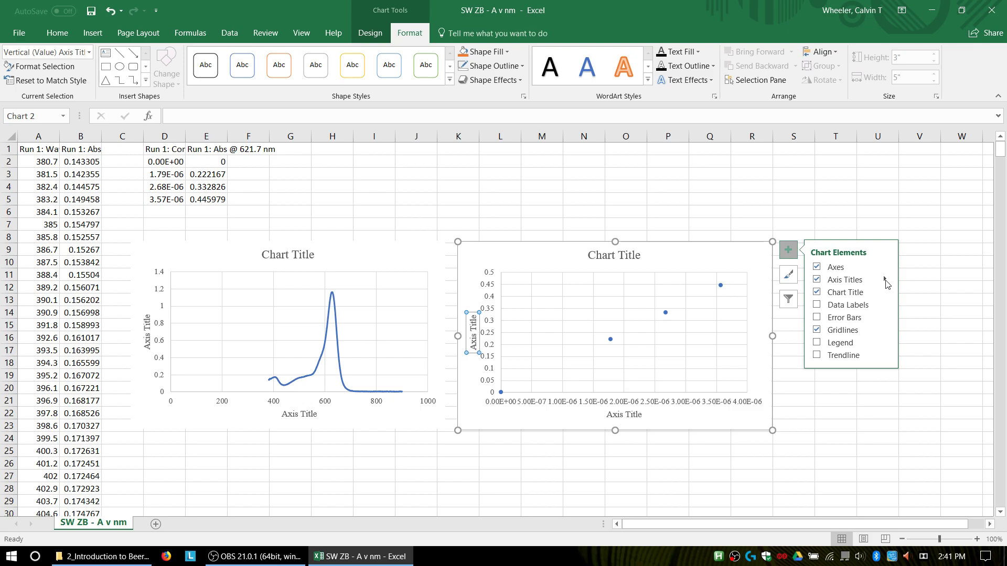
pyautogui.click(885, 280)
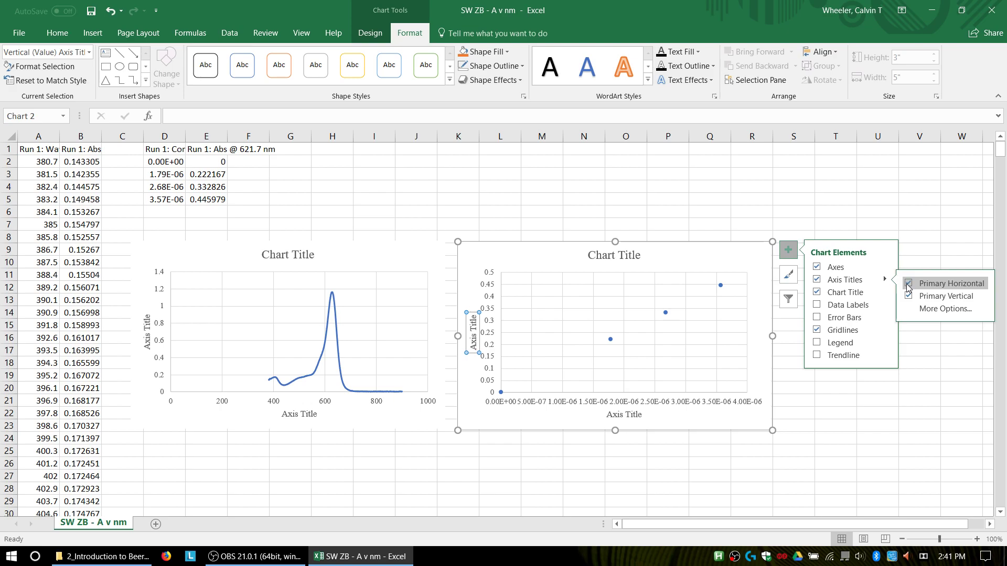
pyautogui.click(914, 310)
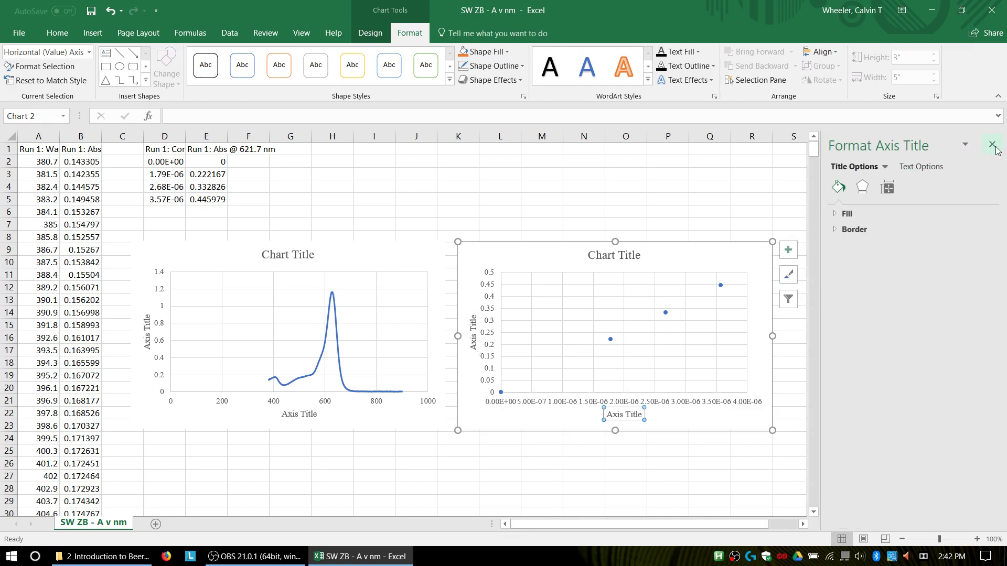
pyautogui.click(992, 144)
pyautogui.click(724, 261)
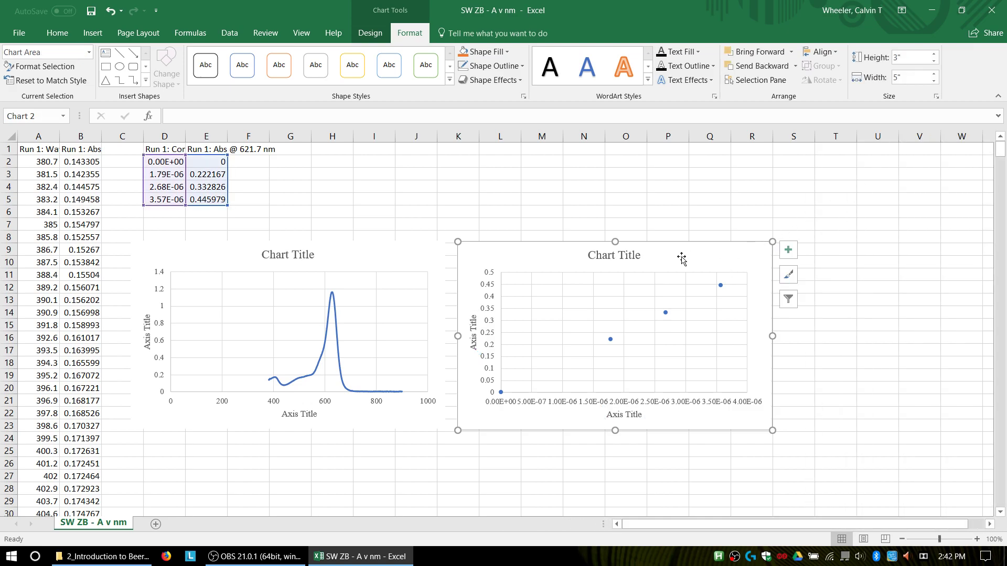
pyautogui.moveTo(681, 258); pyautogui.dragTo(699, 258)
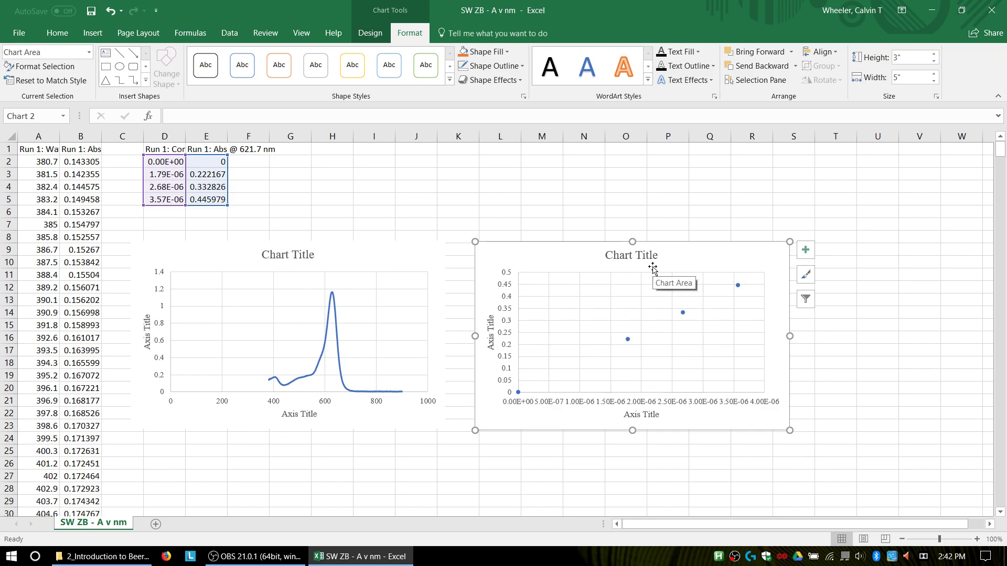
# - Move the spectrum chart to a new sheet 'Full Spectrum', then return to the data sheet
pyautogui.click(350, 256)
pyautogui.click(559, 258)
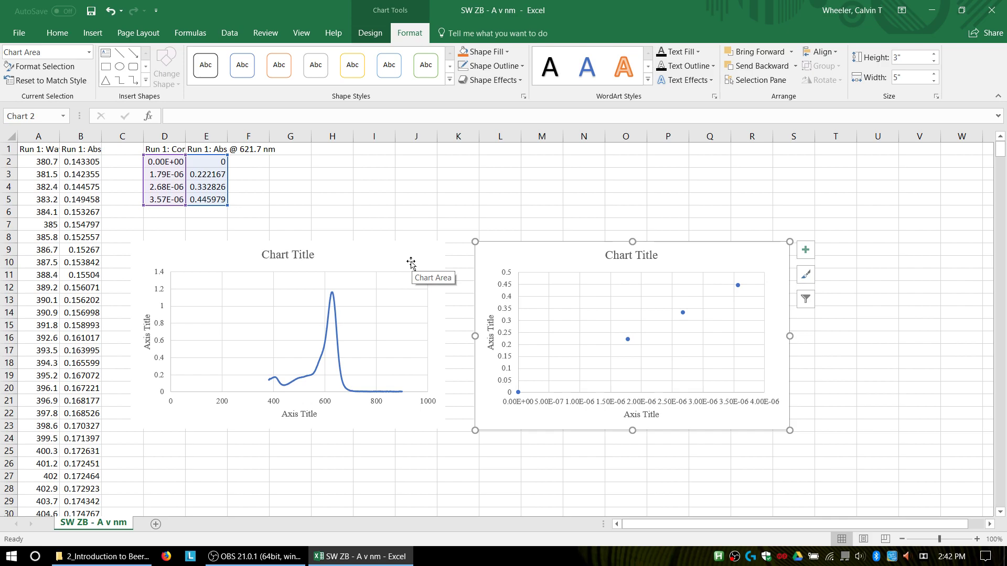
pyautogui.click(411, 262)
pyautogui.rightClick(411, 263)
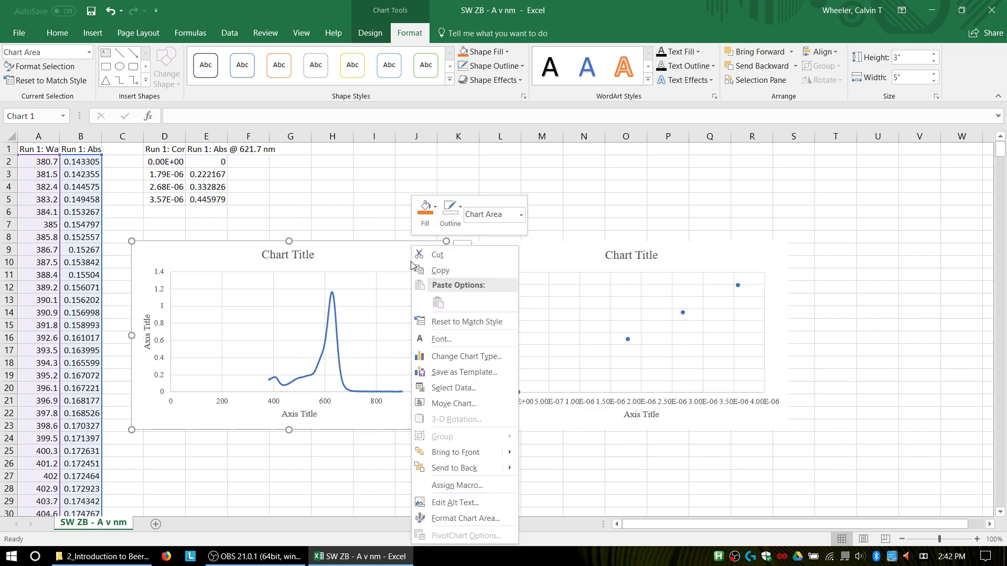
pyautogui.click(453, 404)
pyautogui.click(360, 385)
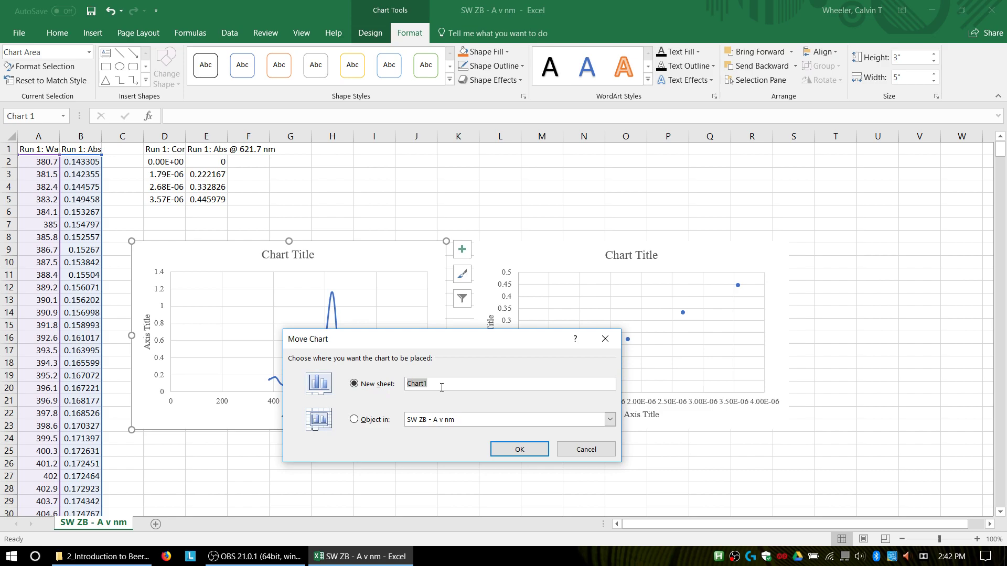
pyautogui.write('Full Spectrum')
pyautogui.click(506, 449)
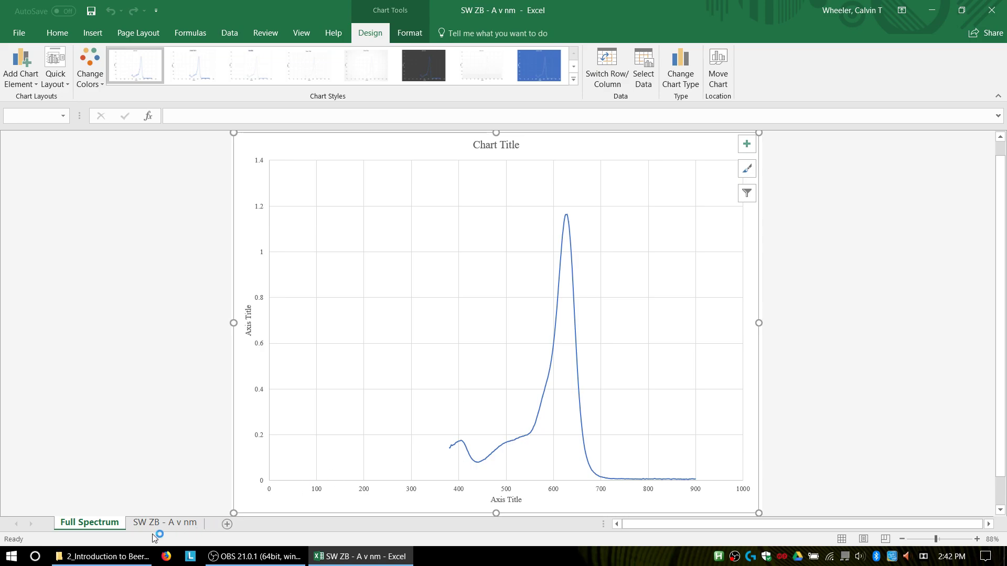
pyautogui.click(157, 523)
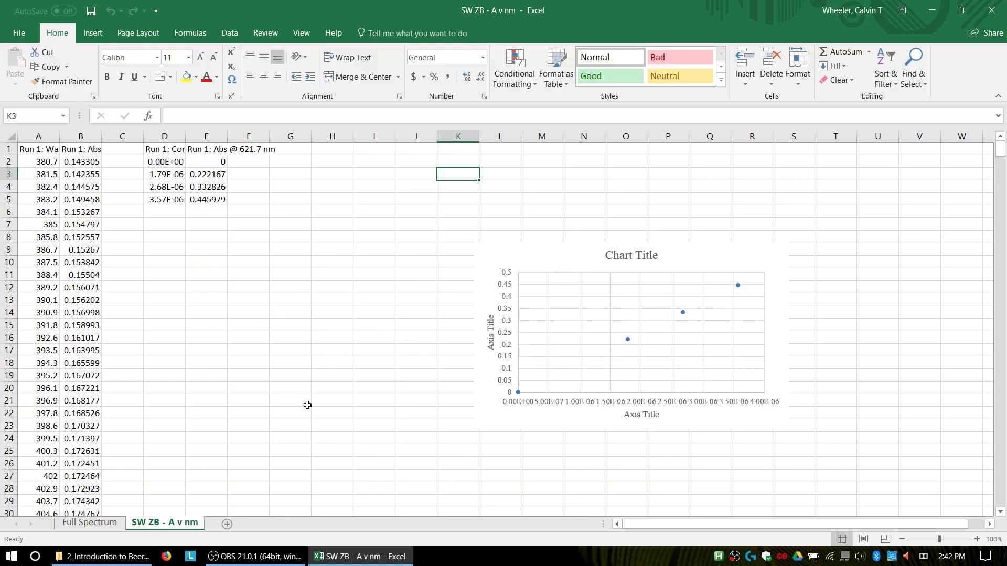
# - From the data sheet, move the scatter chart to a new sheet named 'Calibration'
pyautogui.click(76, 523)
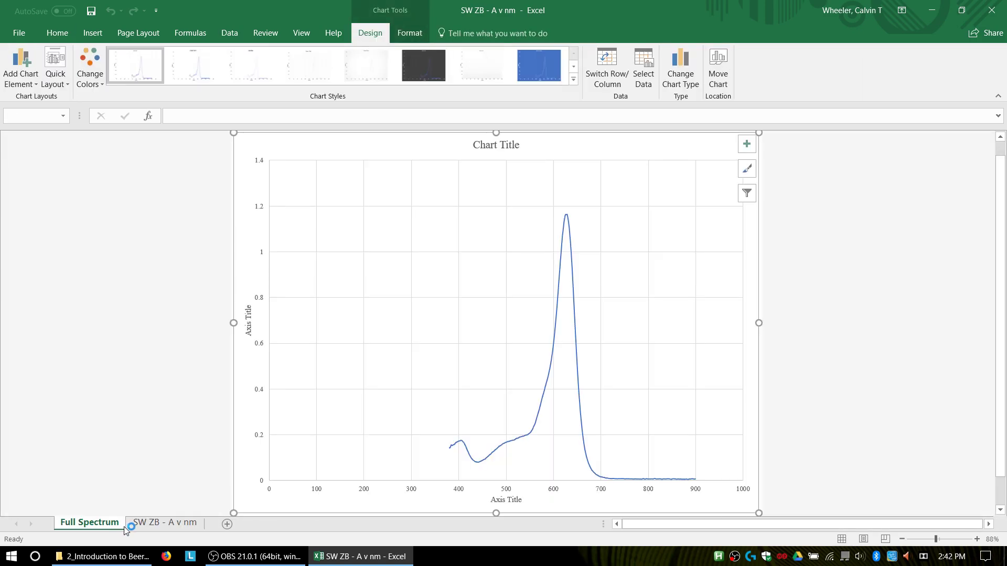
pyautogui.click(140, 525)
pyautogui.click(494, 252)
pyautogui.rightClick(557, 256)
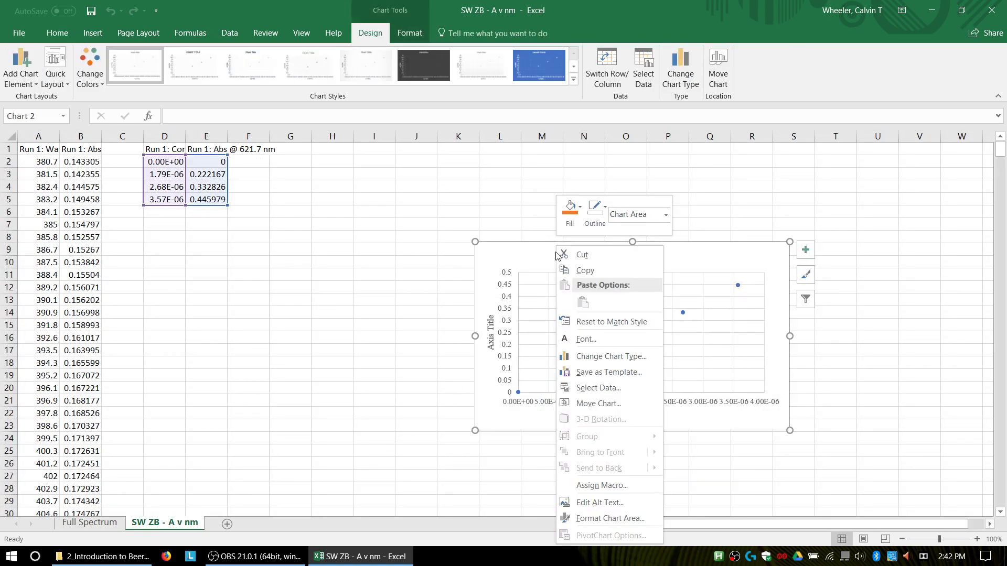
pyautogui.click(598, 404)
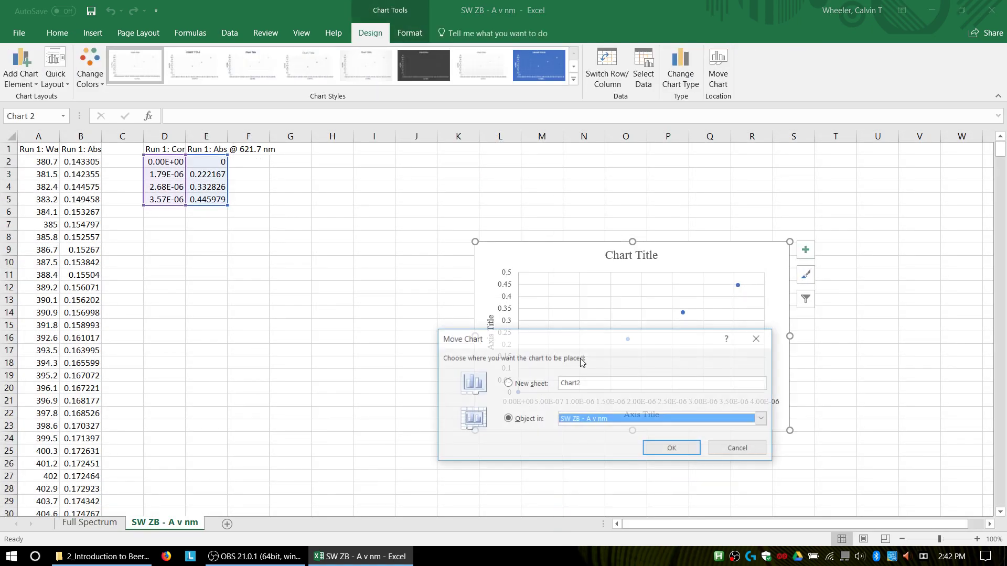
pyautogui.click(524, 385)
pyautogui.write('C')
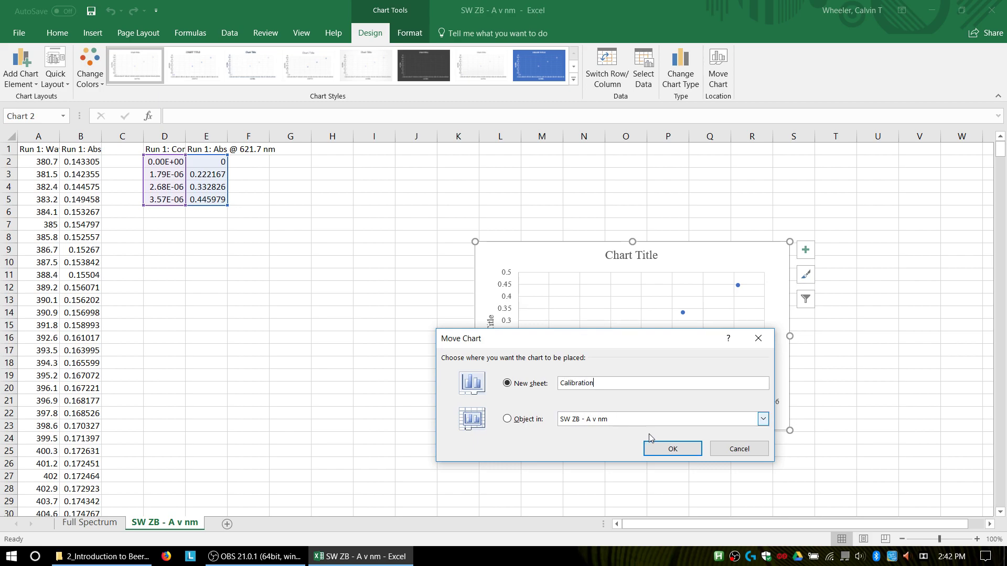
# - Confirm the move to the new Calibration sheet and return to the Full Spectrum sheet
pyautogui.click(665, 447)
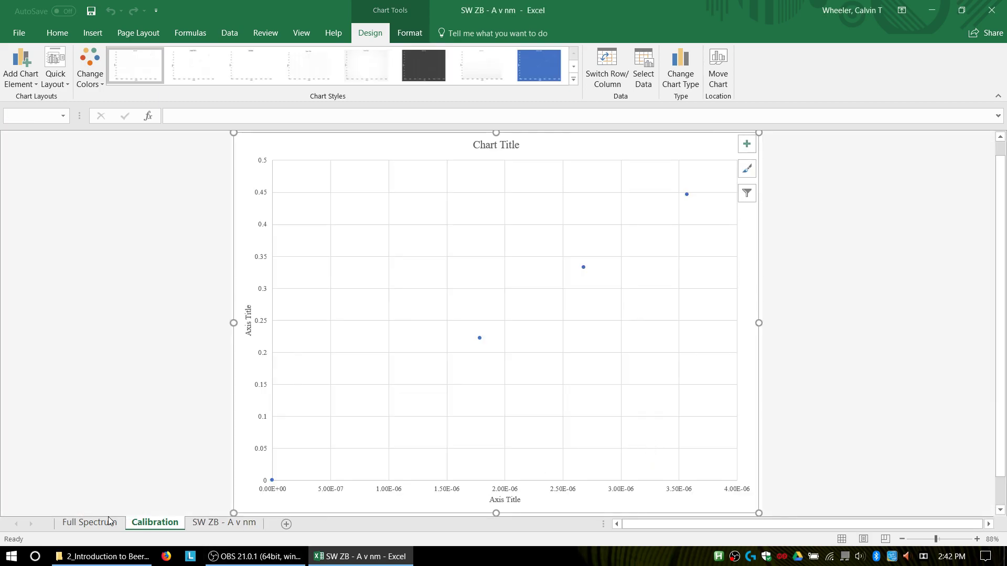
pyautogui.click(110, 522)
pyautogui.click(139, 523)
pyautogui.click(109, 523)
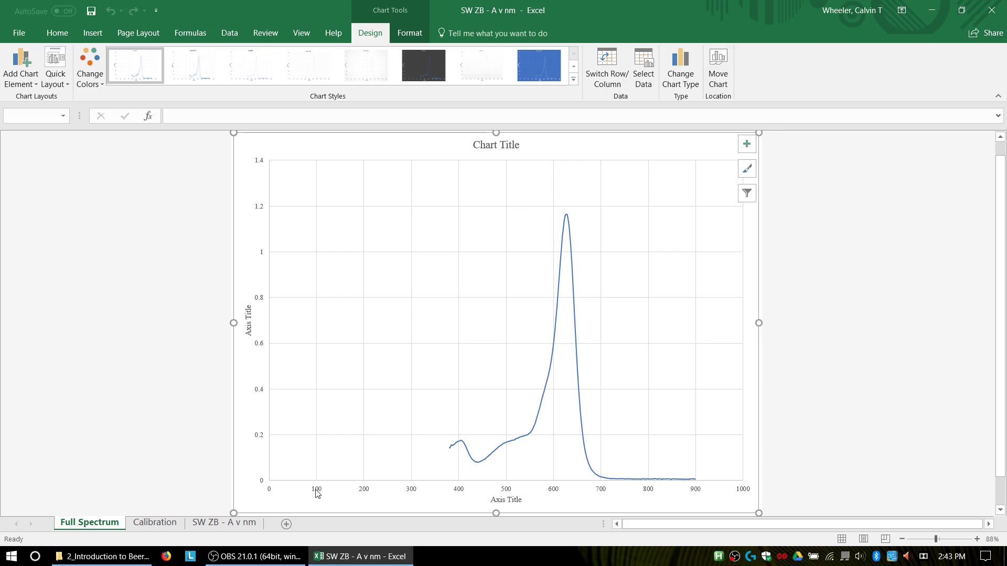
# - Set the Full Spectrum wavelength axis bounds to minimum 400 and maximum 700
pyautogui.click(316, 492)
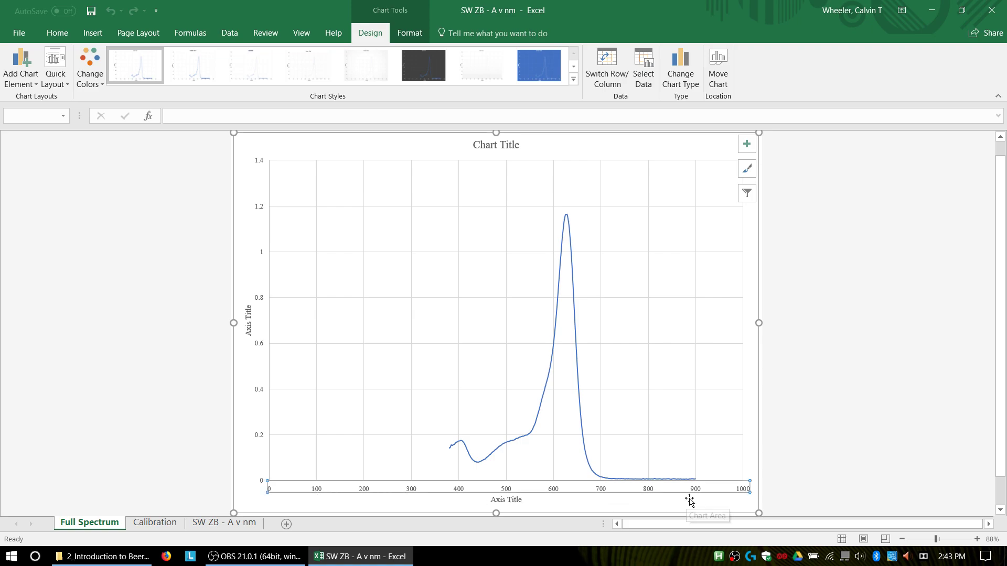
pyautogui.rightClick(325, 490)
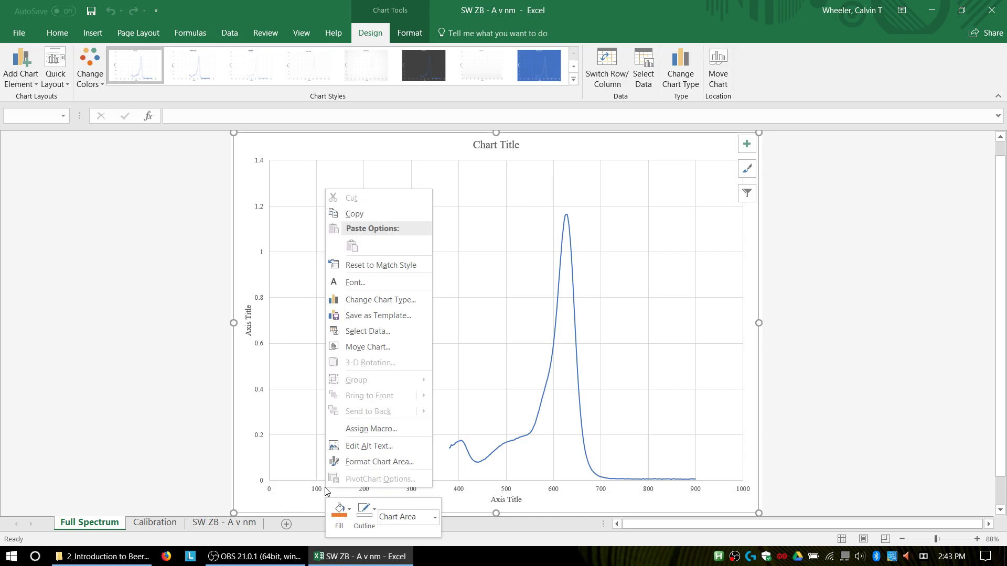
pyautogui.click(319, 491)
pyautogui.click(321, 493)
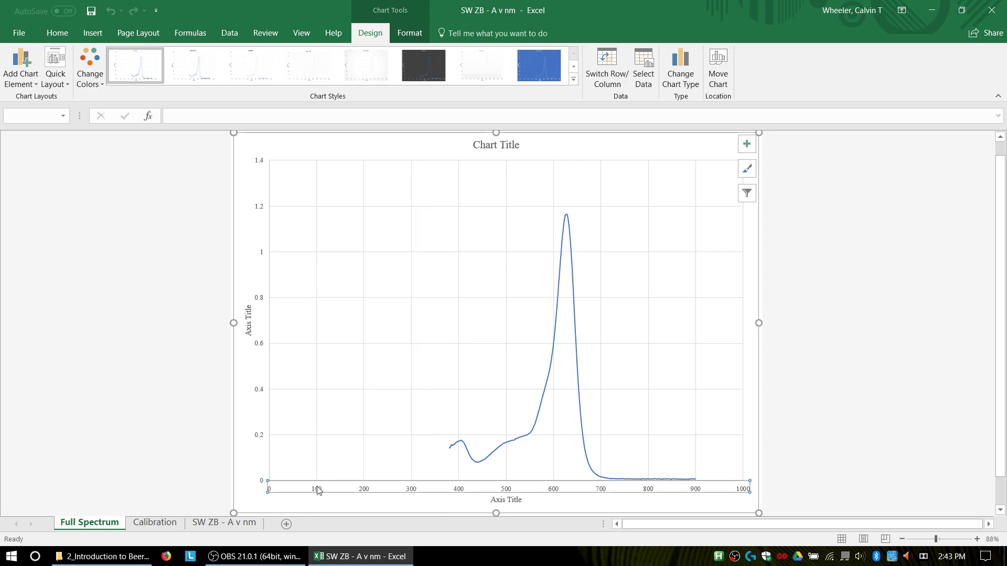
pyautogui.rightClick(317, 490)
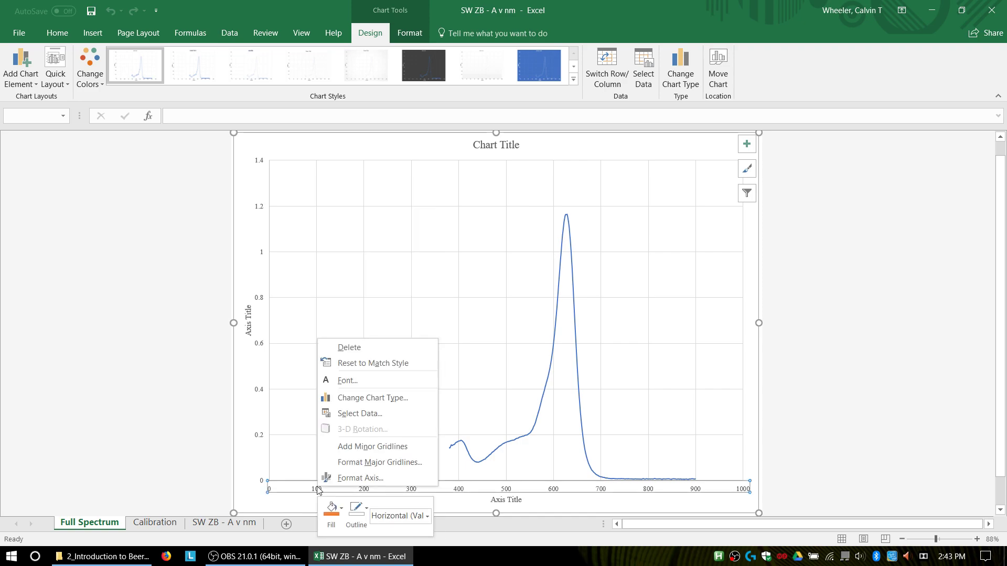
pyautogui.click(350, 478)
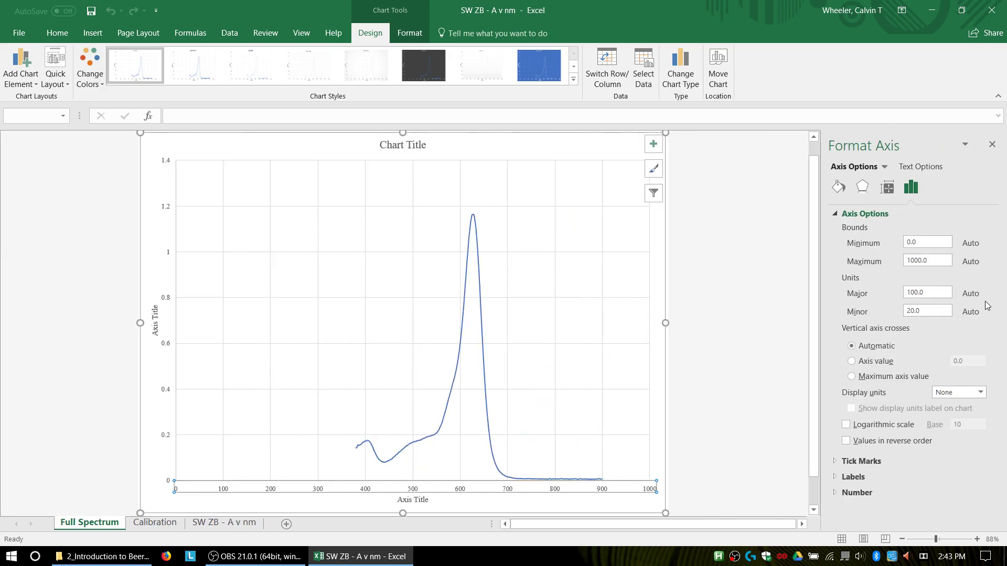
pyautogui.click(925, 244)
pyautogui.write('400')
pyautogui.press('Tab')
pyautogui.write('70')
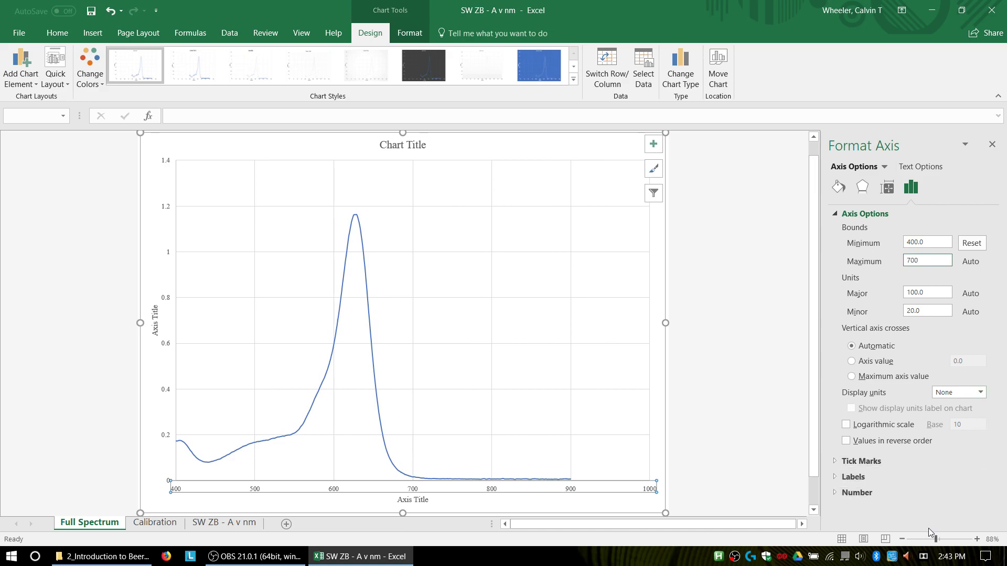
pyautogui.press('Tab')
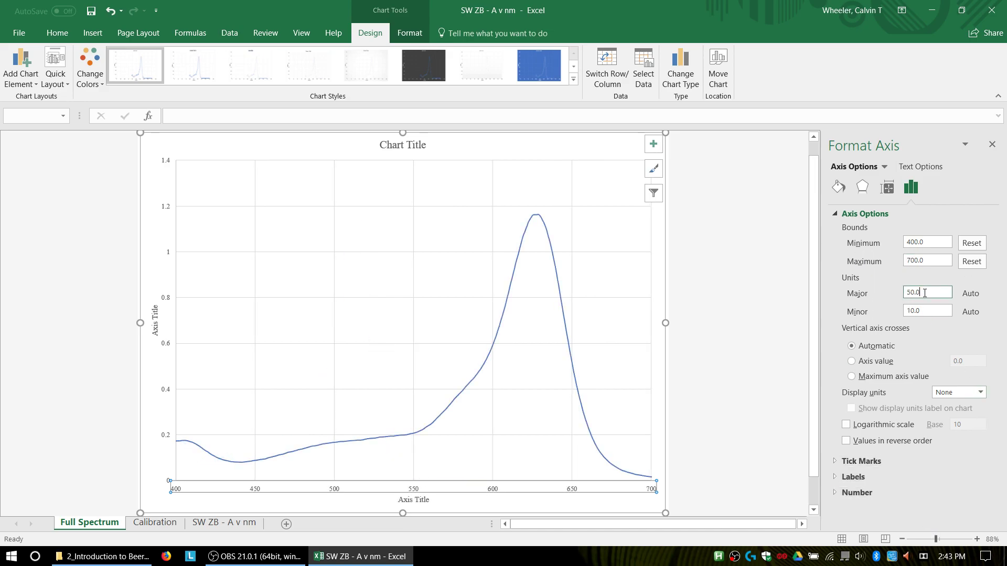
pyautogui.click(992, 146)
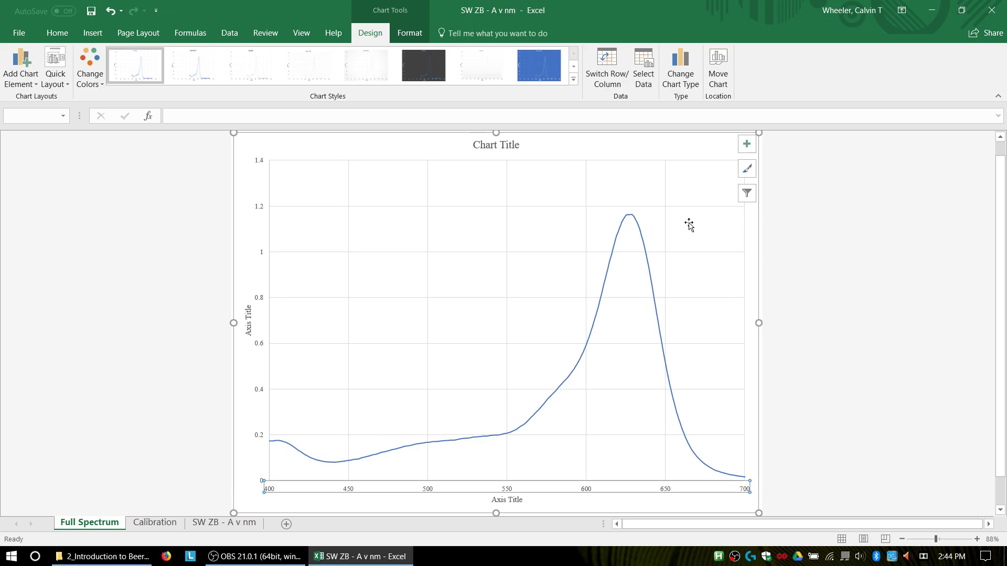
# - Replace the spectrum chart's 'Chart Title' placeholder with 'Determining'
pyautogui.click(478, 144)
pyautogui.click(487, 143)
pyautogui.press('Escape')
pyautogui.click(489, 148)
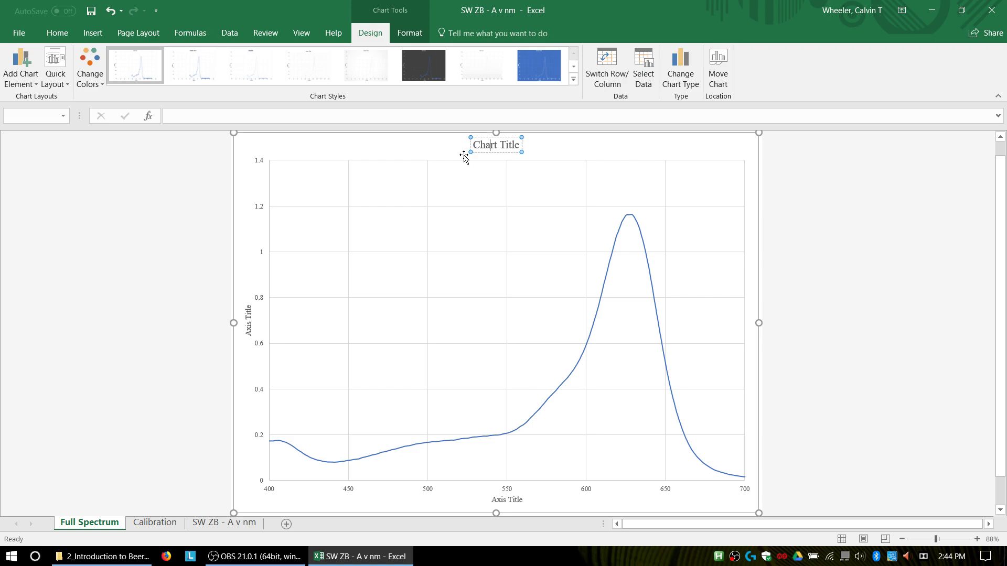
pyautogui.hotkey('ctrl', 'a')
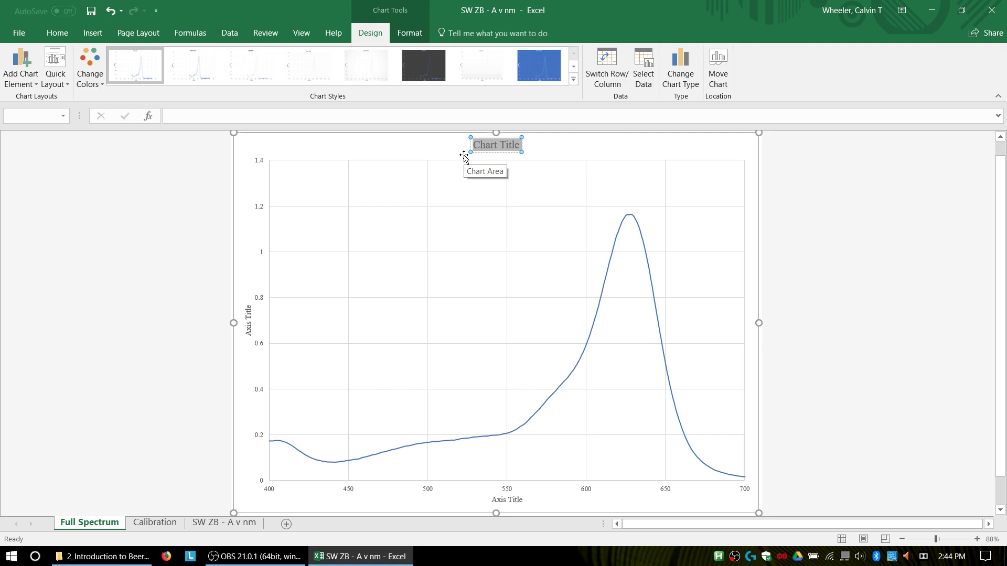
pyautogui.write('Determining')
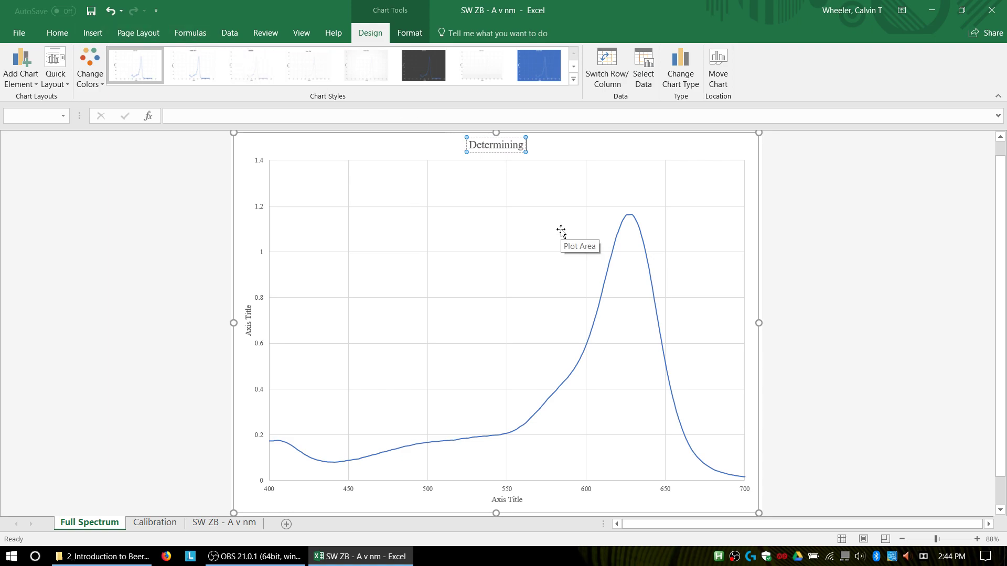
pyautogui.click(92, 35)
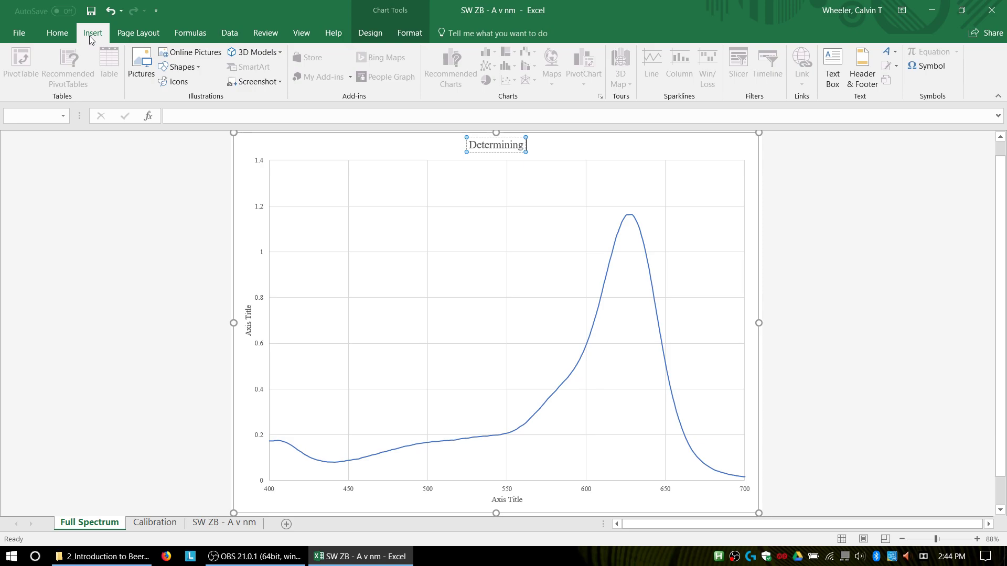
# - Insert a Greek λ (Times New Roman, Greek and Coptic) after 'Determining' in the title
pyautogui.click(921, 67)
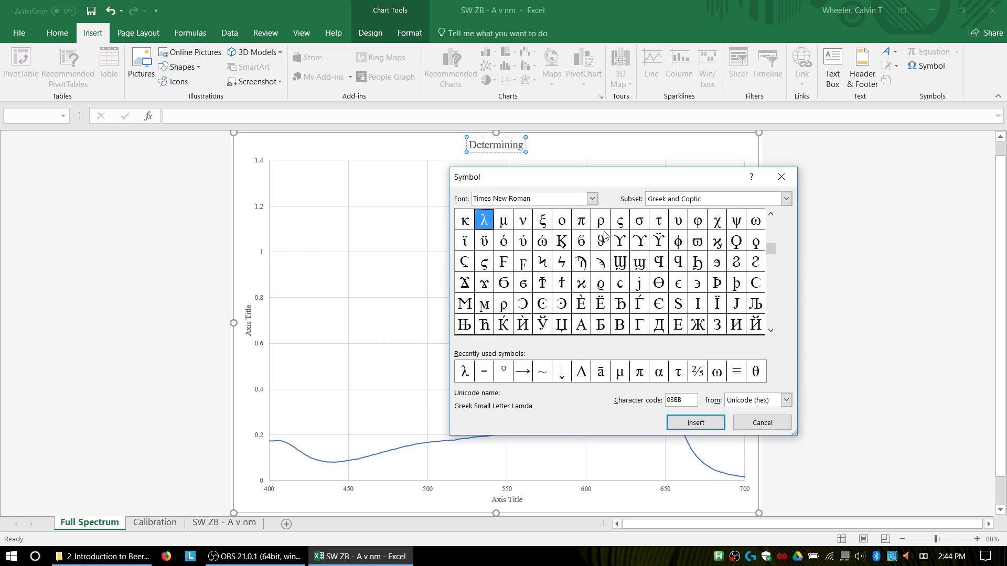
pyautogui.click(592, 198)
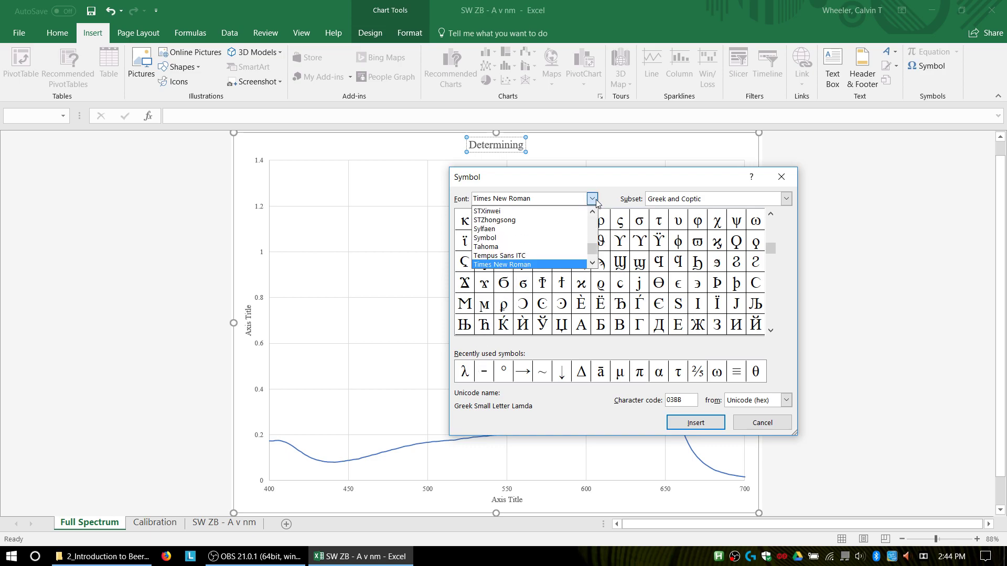
pyautogui.click(564, 264)
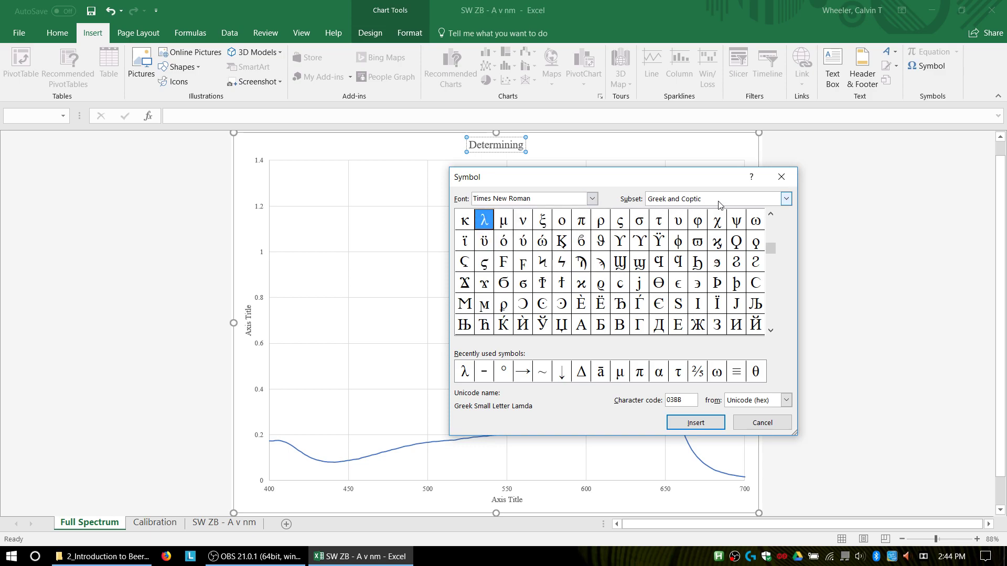
pyautogui.click(779, 201)
pyautogui.scroll(-1, 713, 249)
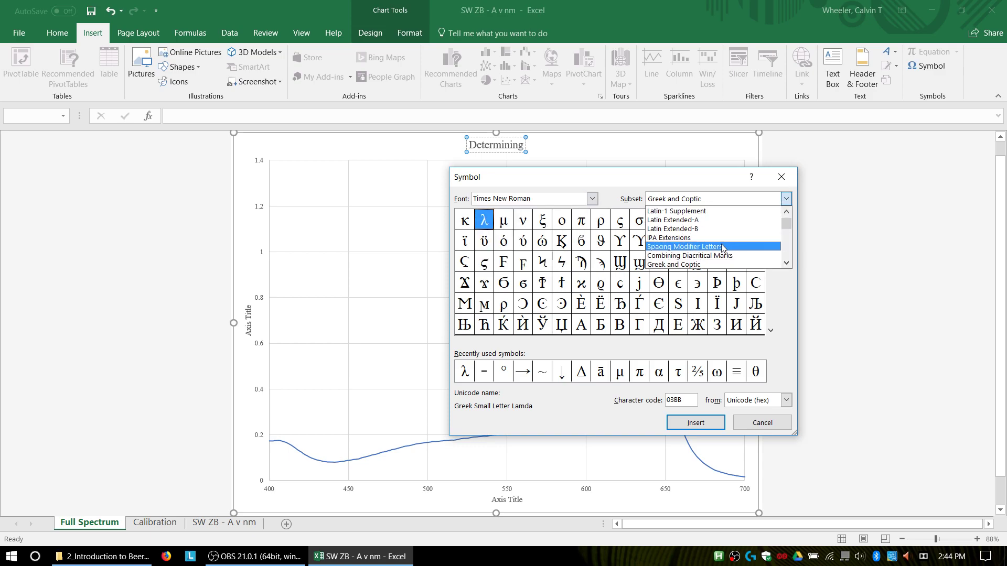
pyautogui.click(713, 256)
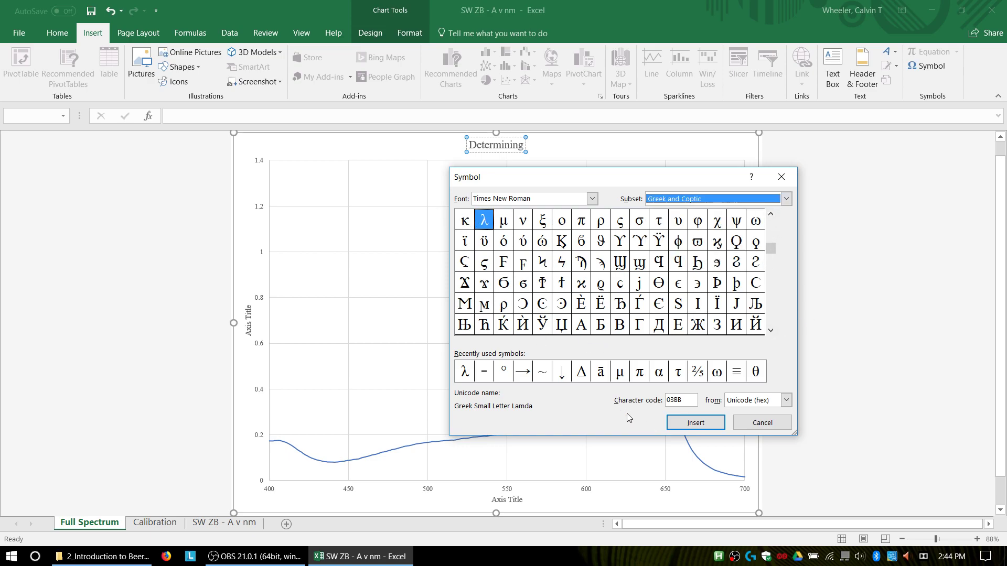
pyautogui.click(679, 425)
pyautogui.click(763, 424)
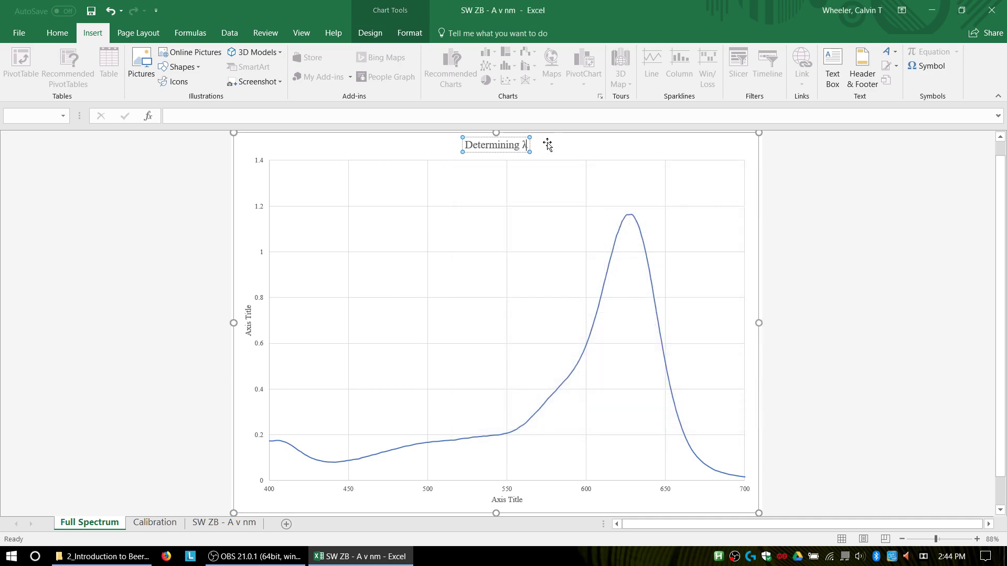
# - Extend the title to read 'Determining λmax of Blue Food Dye'
pyautogui.click(52, 36)
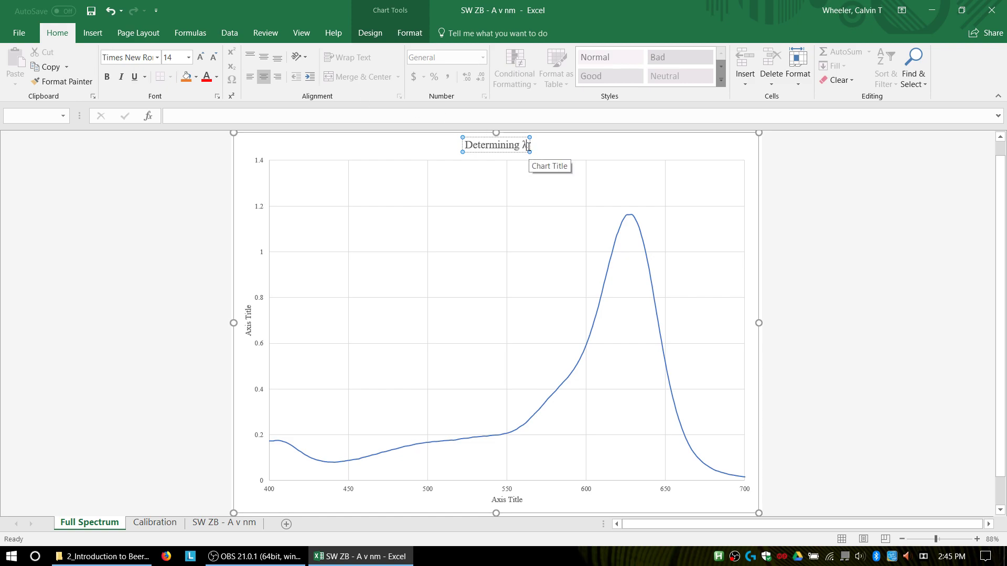
pyautogui.write('max')
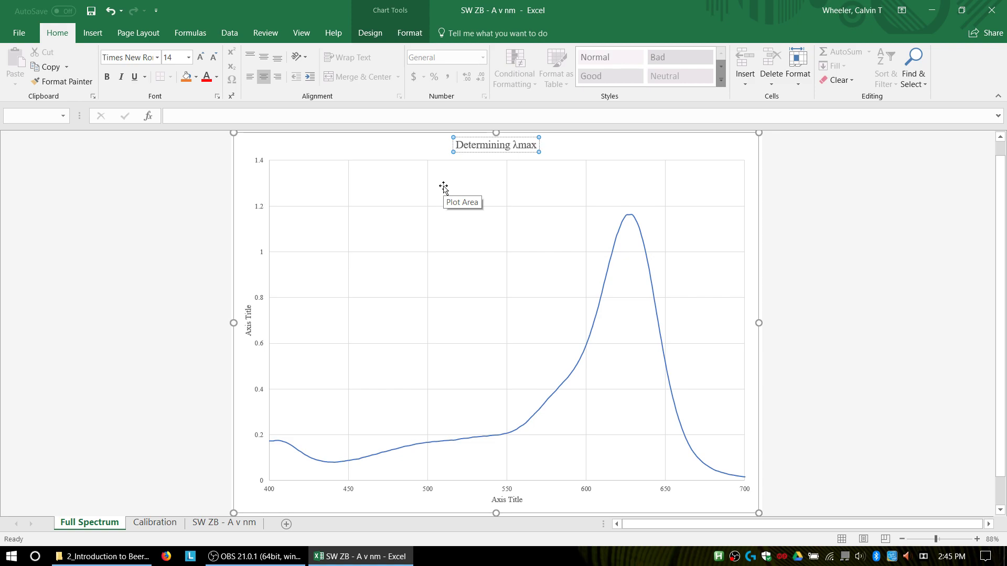
pyautogui.write('of blue')
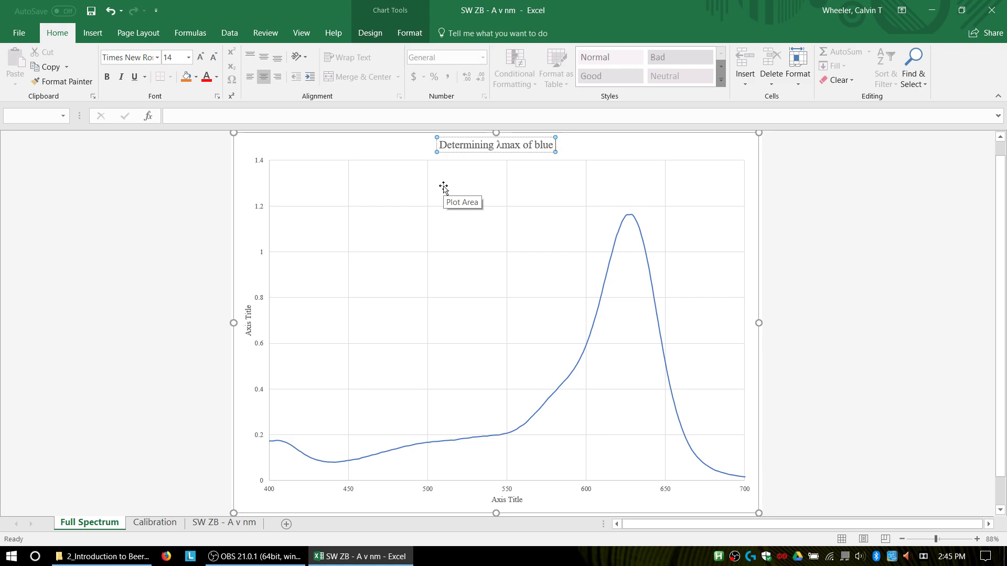
pyautogui.write(' Food')
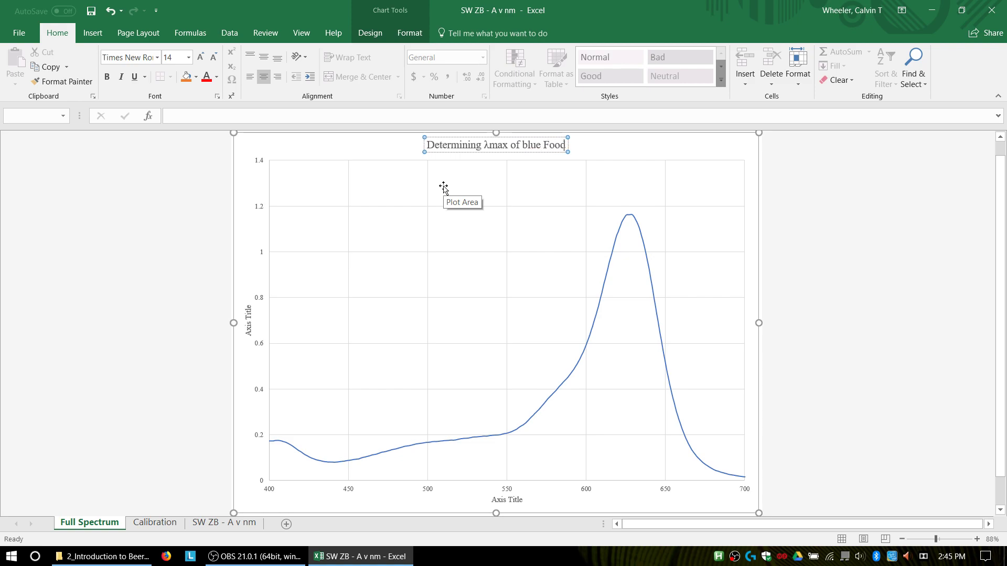
pyautogui.write(' Dye')
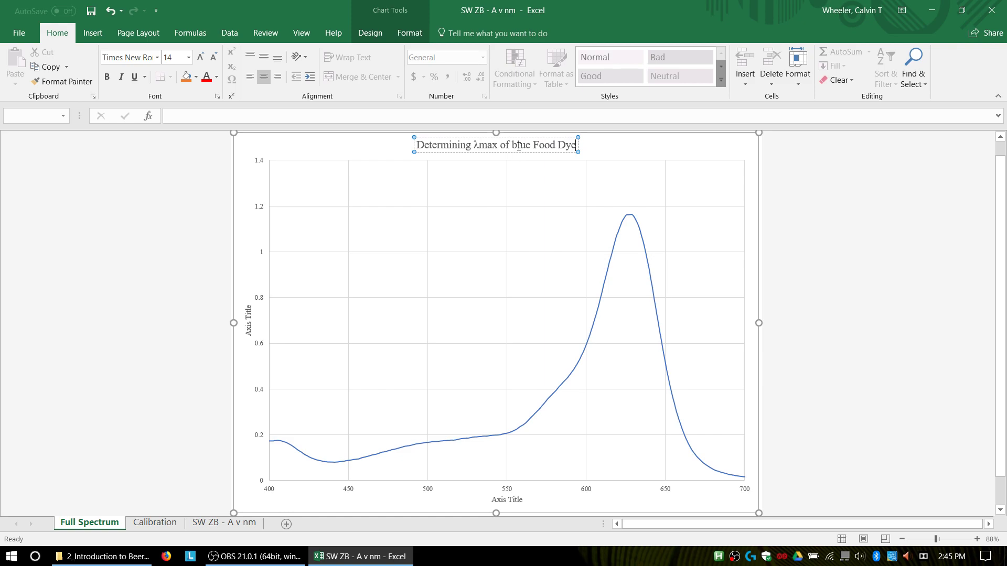
pyautogui.click(516, 145)
pyautogui.press('BackSpace')
pyautogui.write('B')
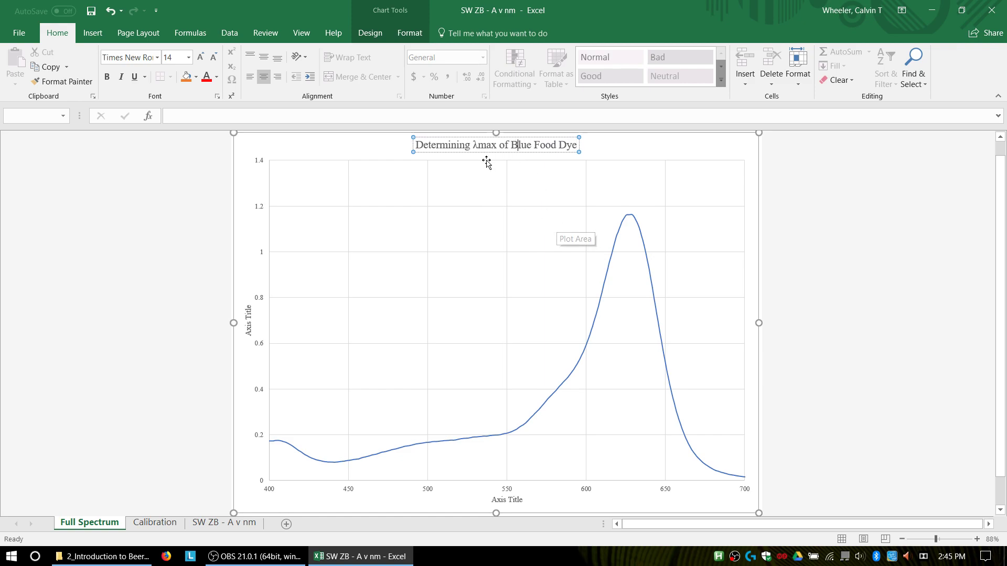
# - Resize the λ in the title to 18 pt
pyautogui.moveTo(478, 147); pyautogui.dragTo(473, 147)
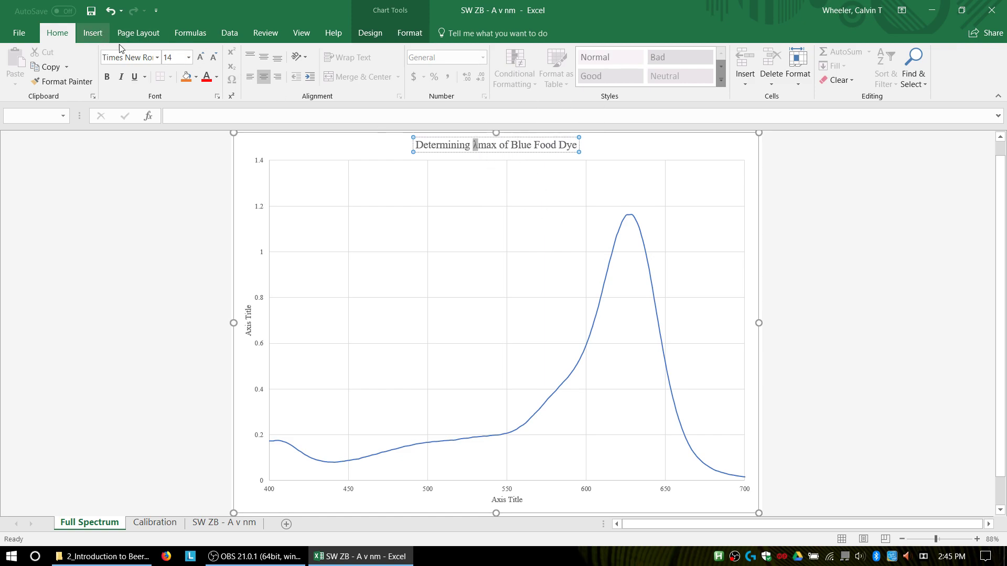
pyautogui.click(199, 57)
pyautogui.click(199, 58)
pyautogui.click(200, 58)
pyautogui.click(199, 57)
pyautogui.click(199, 58)
pyautogui.click(212, 59)
pyautogui.click(212, 59)
pyautogui.click(350, 152)
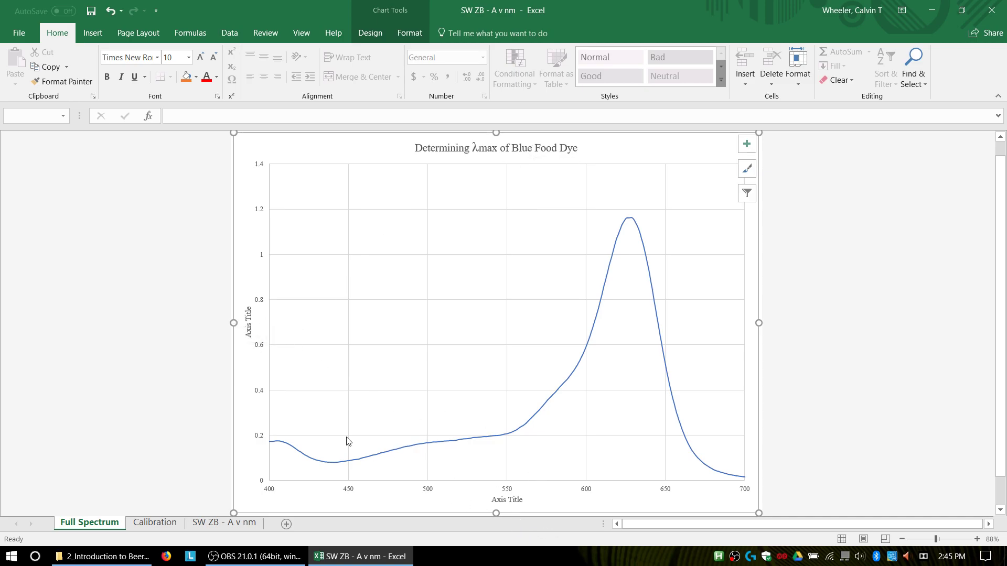
# - Rename the spectrum chart's vertical axis title to 'Absorbance'
pyautogui.click(248, 323)
pyautogui.click(248, 325)
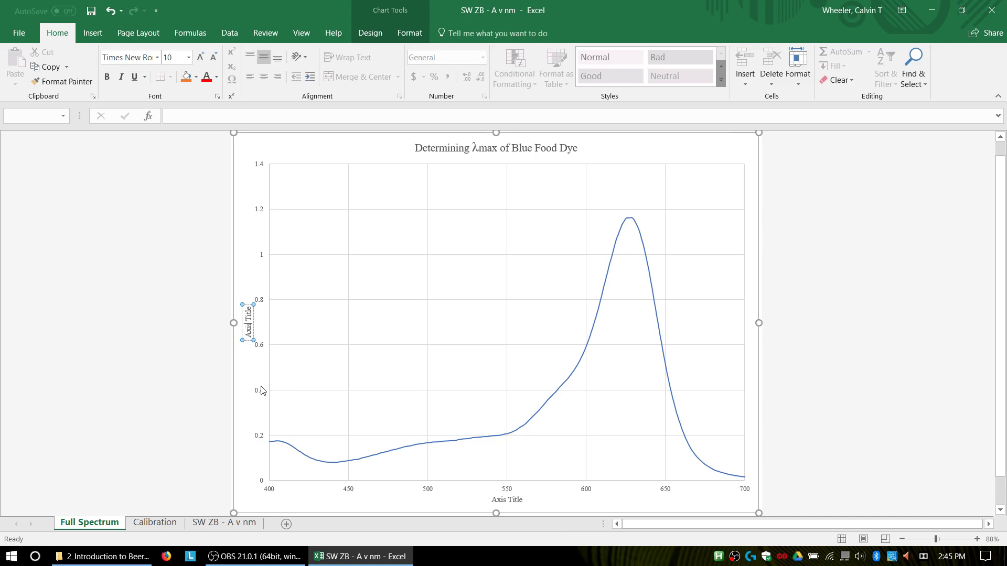
pyautogui.hotkey('ctrl', 'a')
pyautogui.write('Abs')
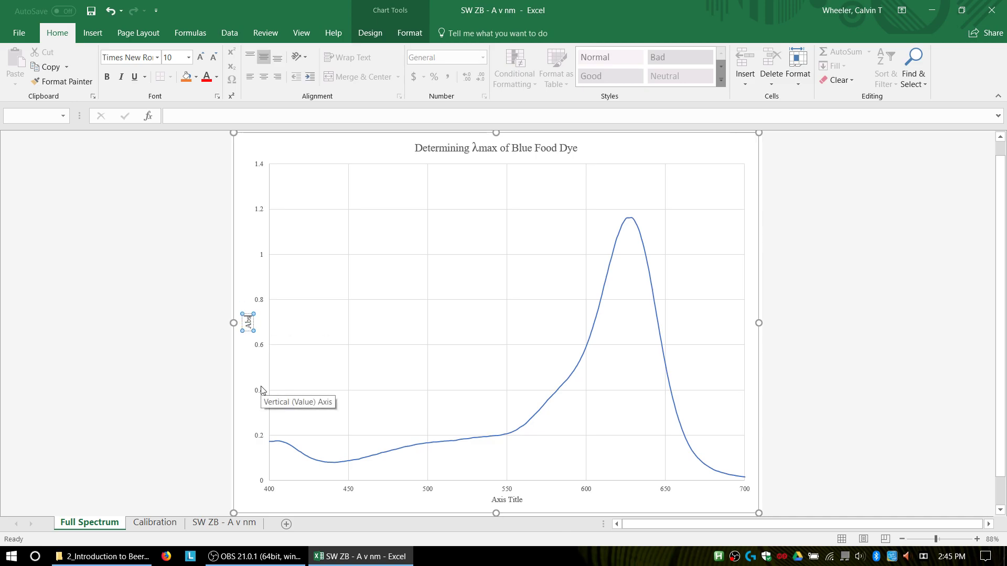
pyautogui.write('orbance (')
pyautogui.press('BackSpace')
pyautogui.press('BackSpace')
pyautogui.click(237, 400)
# - Rename the horizontal axis title to 'Wavelength (nm)'
pyautogui.click(504, 500)
pyautogui.click(505, 501)
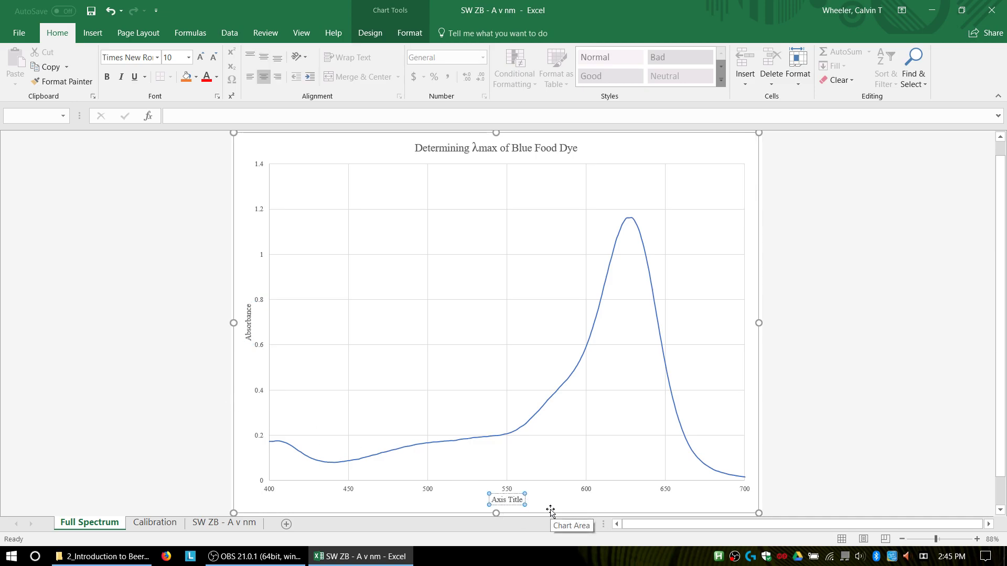
pyautogui.hotkey('ctrl', 'a')
pyautogui.write('Wavelengrth')
pyautogui.press('BackSpace')
pyautogui.press('BackSpace')
pyautogui.press('BackSpace')
pyautogui.write('th (nm)')
pyautogui.click(558, 508)
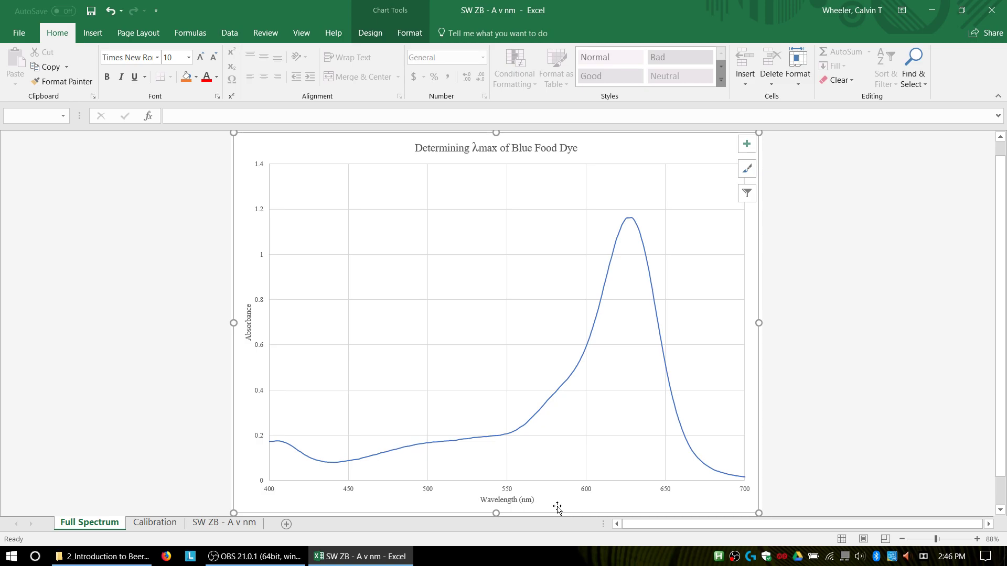
# - On the Calibration sheet, title the chart 'Calibration Curve of Blue Fod Dye @ 626 nm'
pyautogui.click(171, 523)
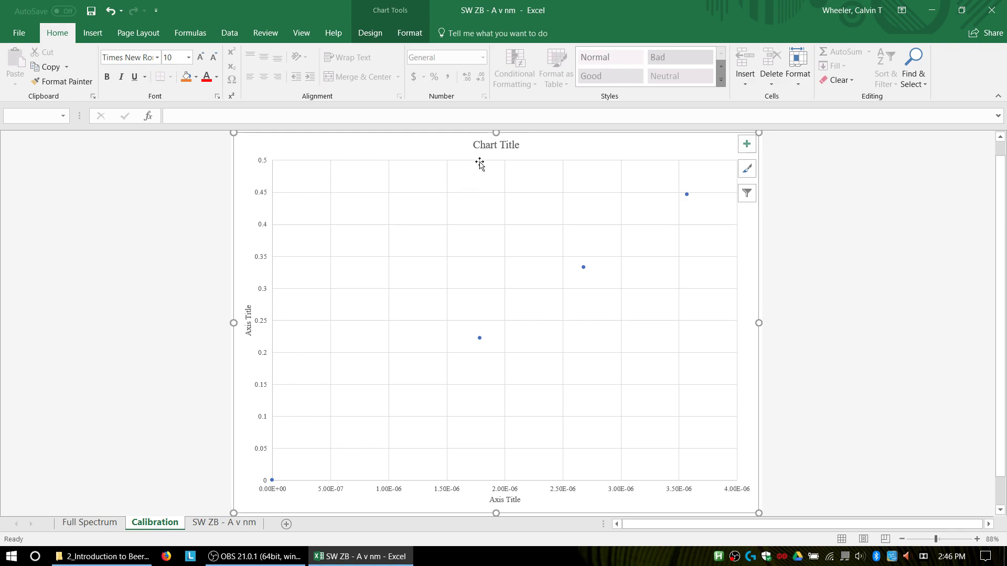
pyautogui.click(486, 145)
pyautogui.click(486, 145)
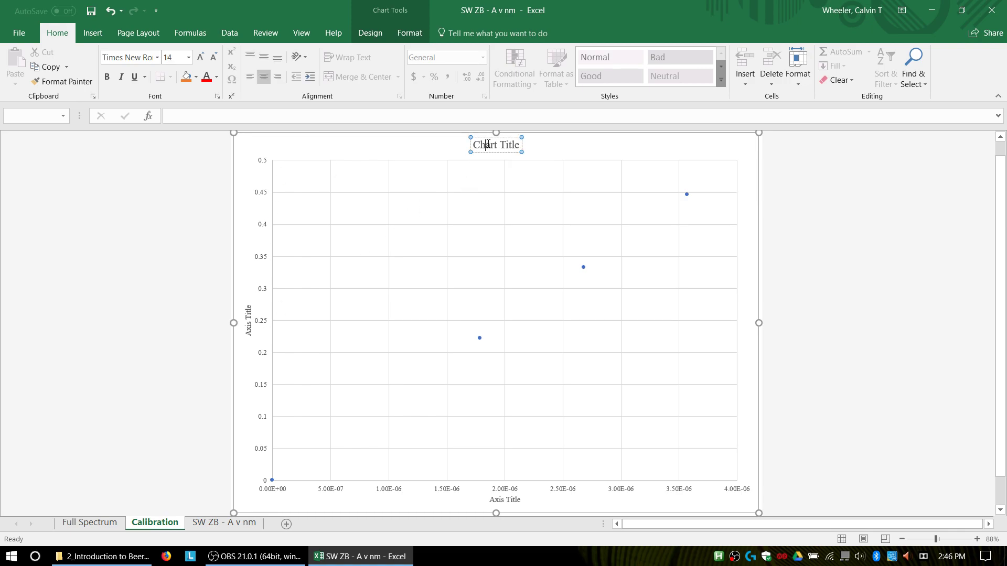
pyautogui.tripleClick(487, 144)
pyautogui.write('Calibra')
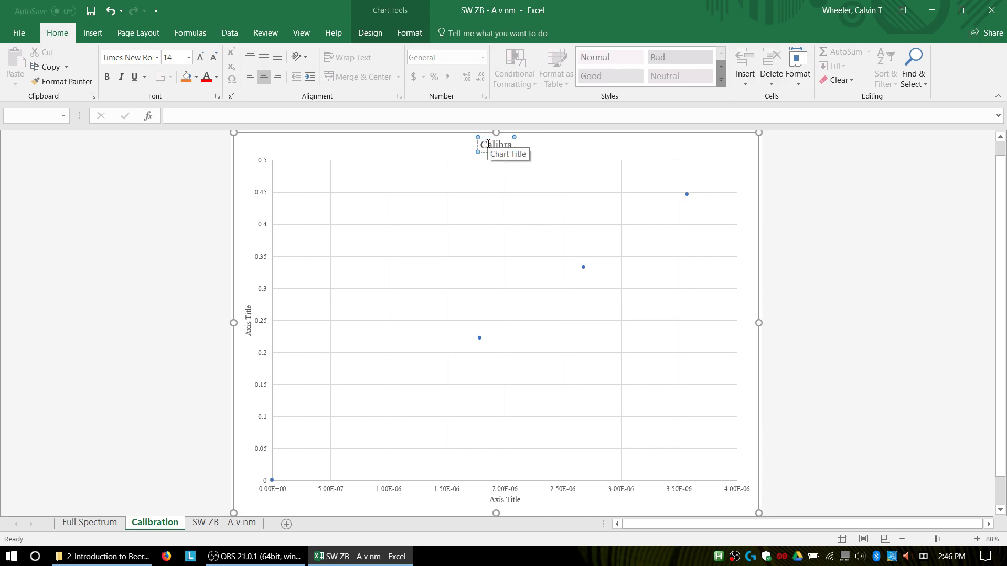
pyautogui.write('tion Curve')
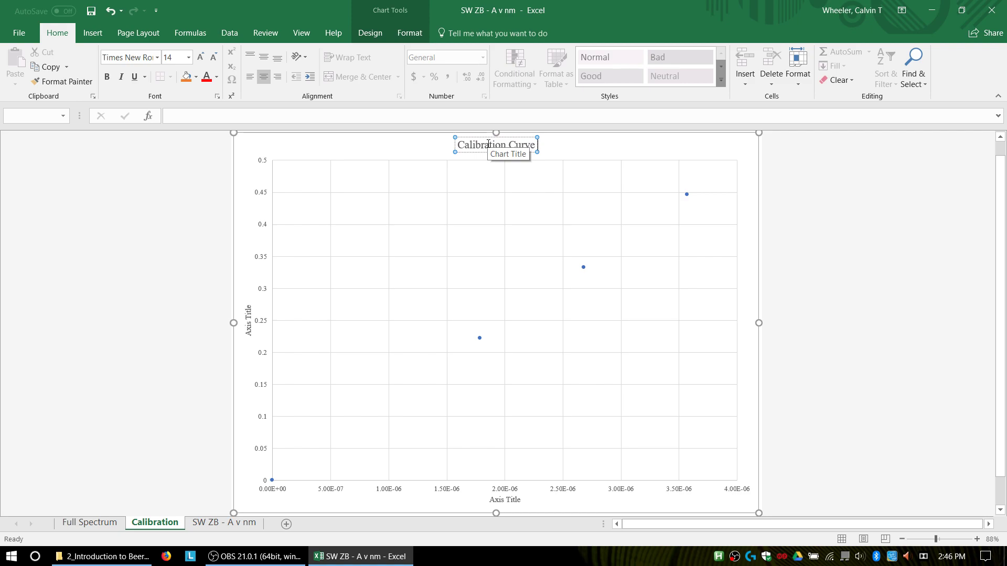
pyautogui.write(' of Blue Fod Dye')
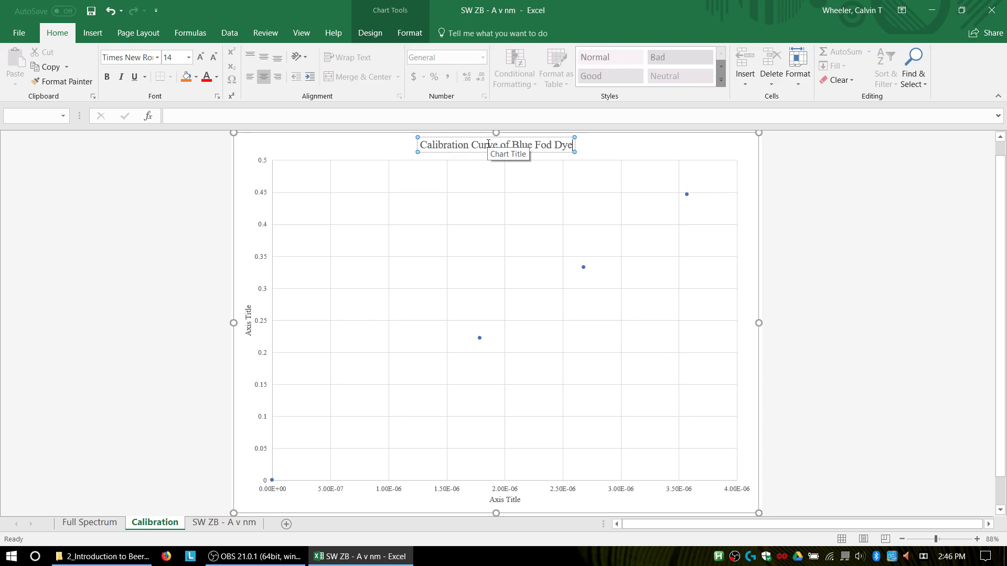
pyautogui.write(' @')
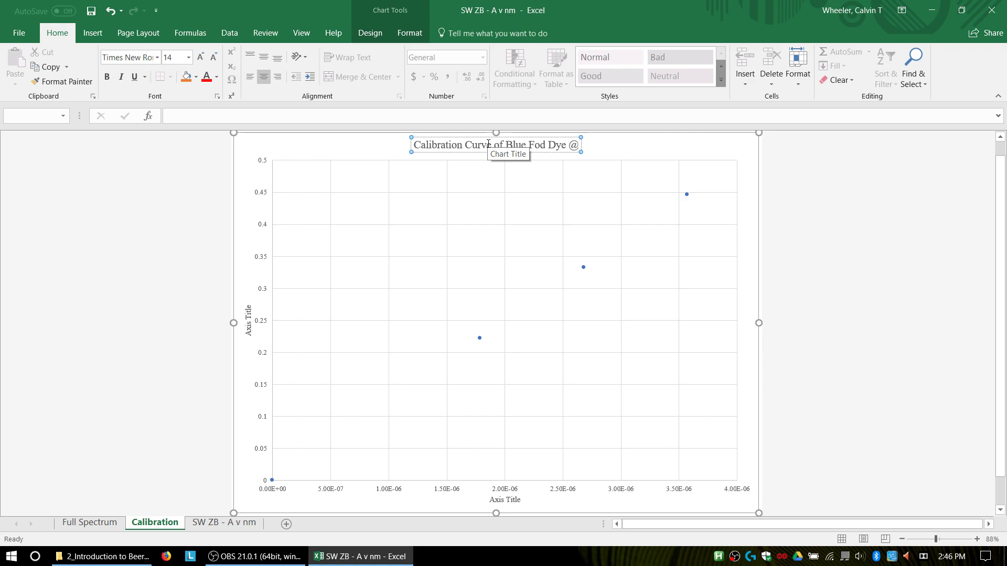
pyautogui.write(' 626')
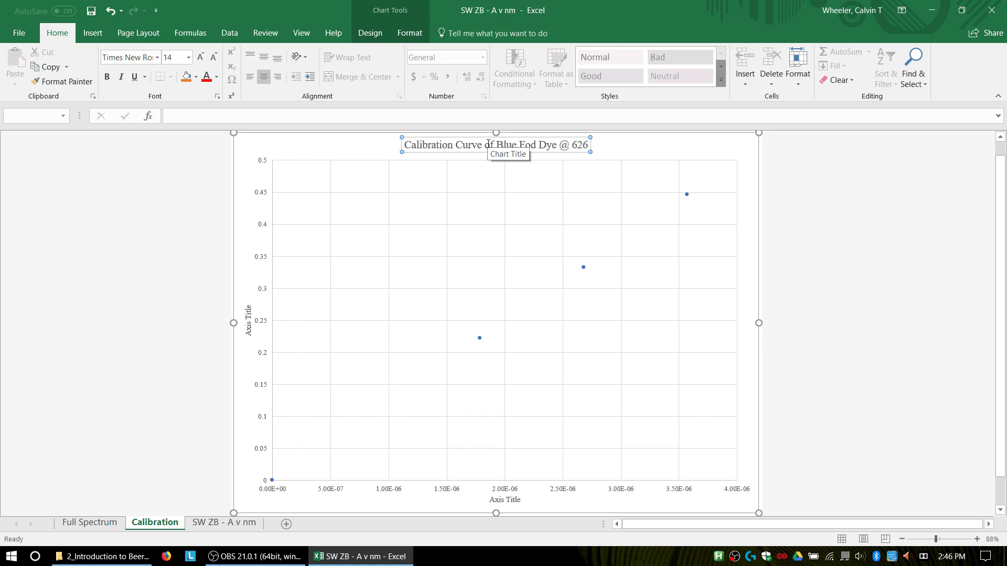
pyautogui.write(' nm')
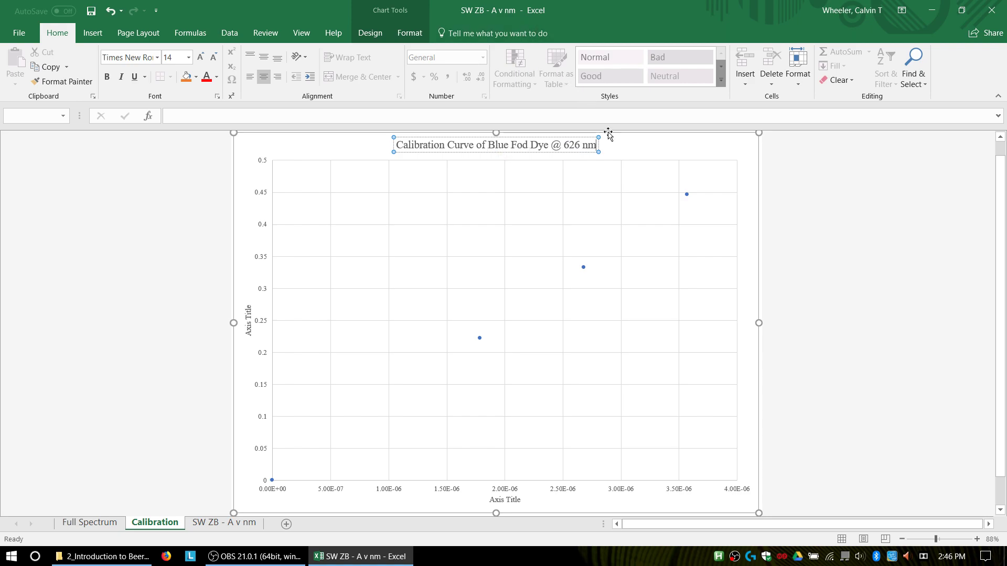
pyautogui.click(632, 151)
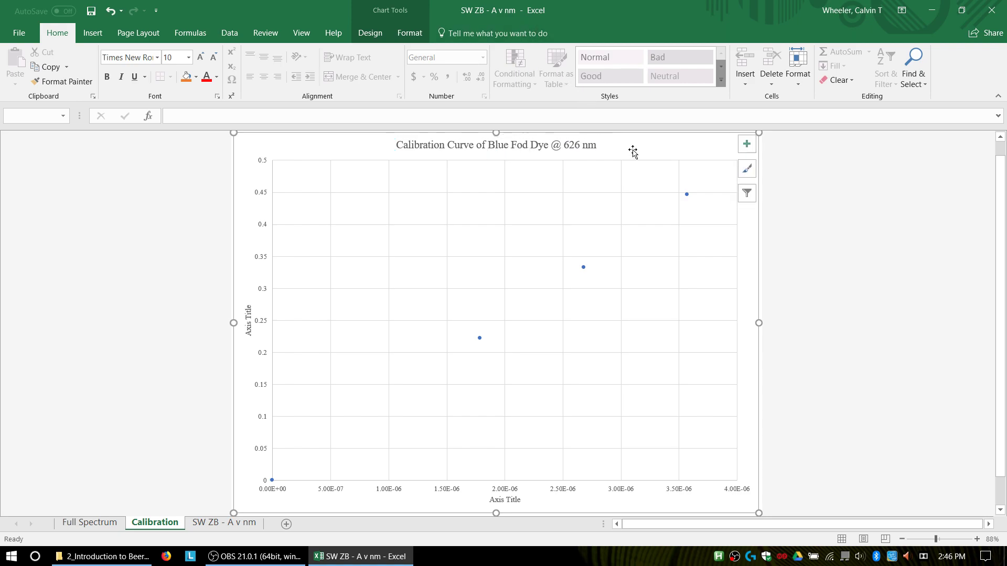
# - Label the calibration axes 'Absorbance' and 'Concentration (mol/L)'
pyautogui.click(249, 320)
pyautogui.tripleClick(249, 318)
pyautogui.write('Absorbance')
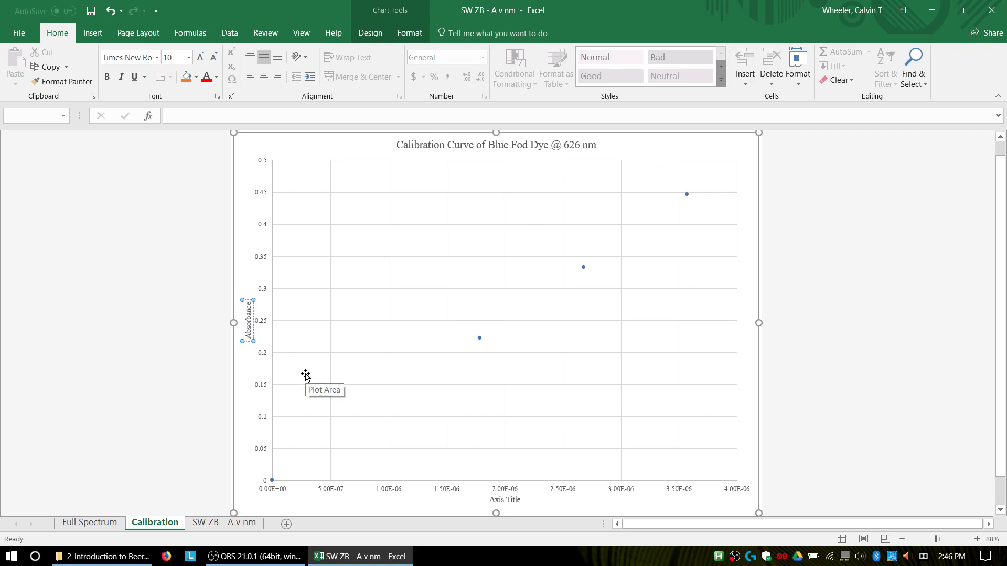
pyautogui.tripleClick(501, 499)
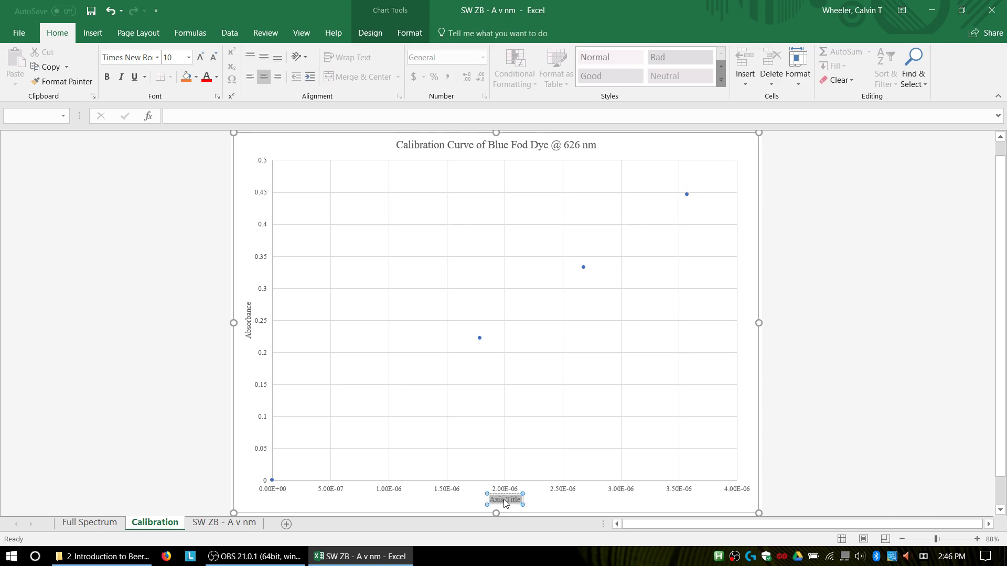
pyautogui.write('Concentration')
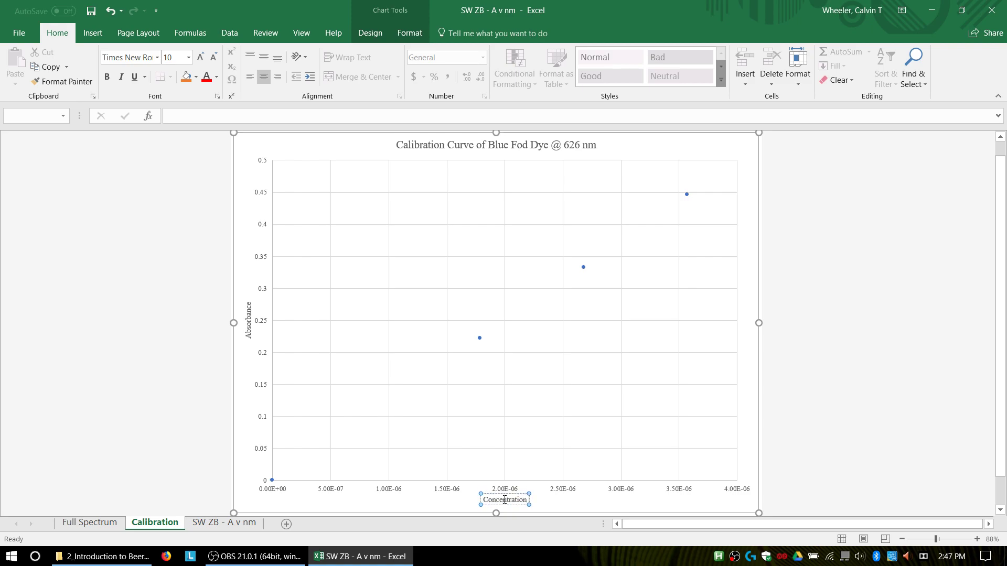
pyautogui.write(' (mol/L')
pyautogui.write(')')
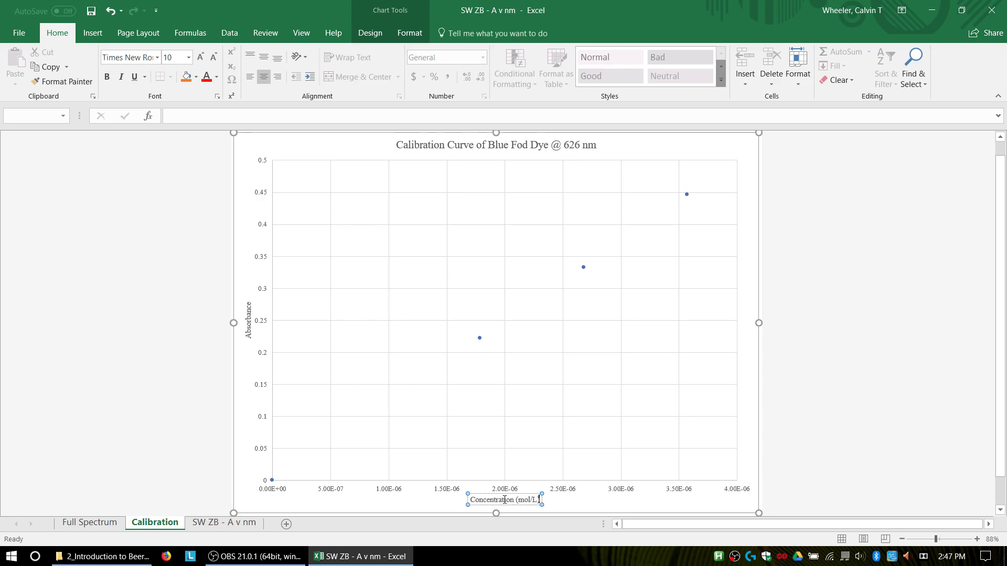
pyautogui.click(568, 501)
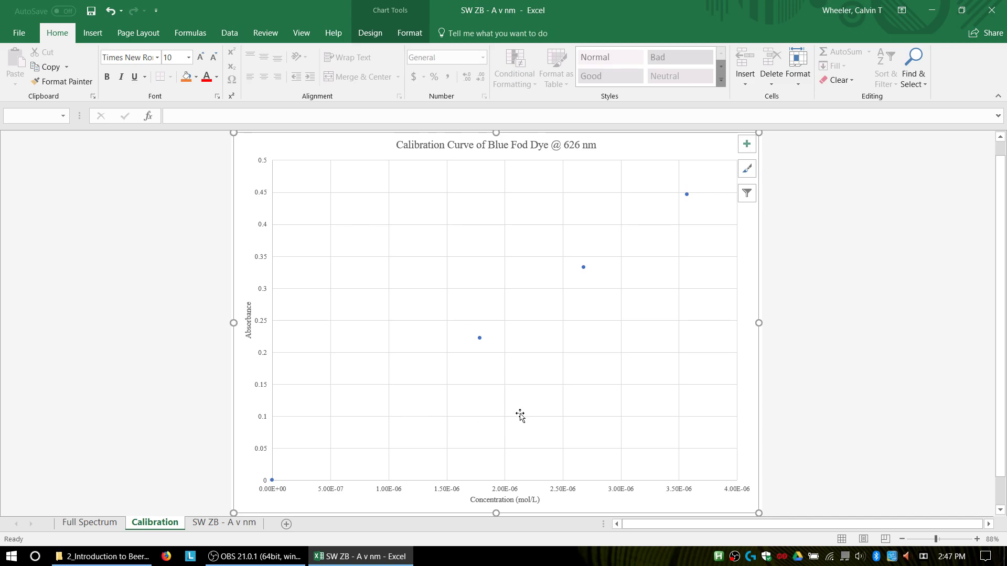
# - Add a linear trendline to the calibration points, displaying its equation and R² value
pyautogui.moveTo(480, 341)
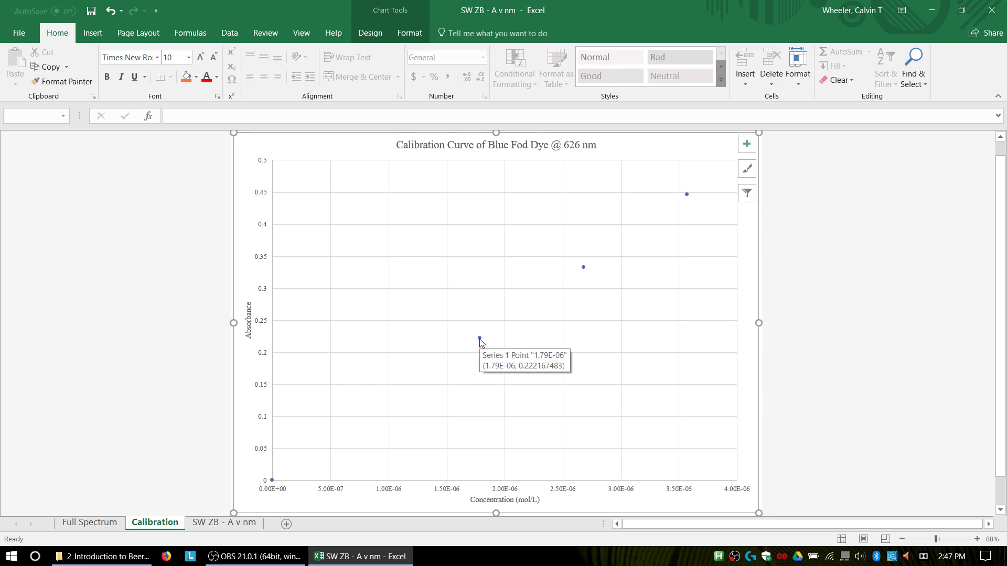
pyautogui.click(480, 341)
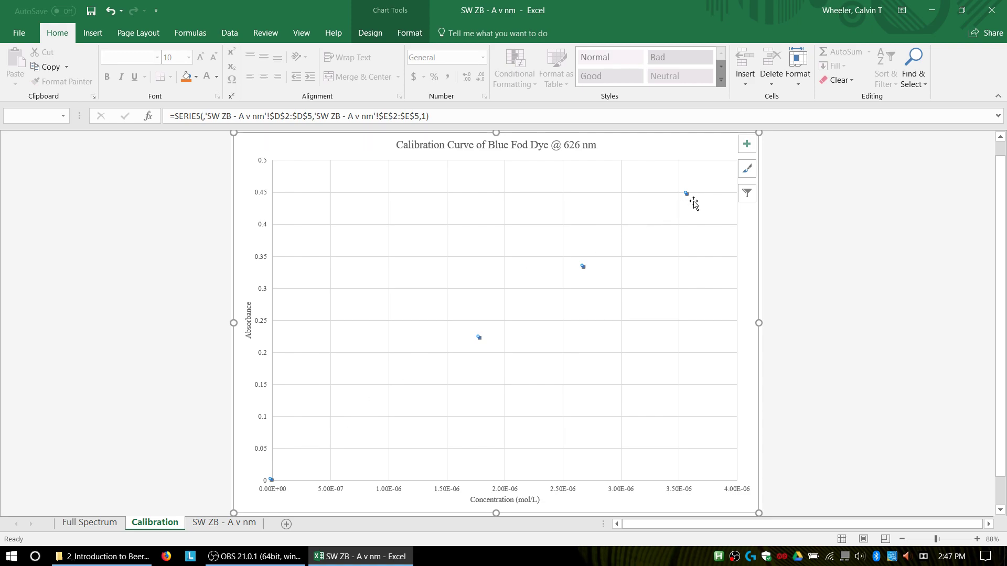
pyautogui.moveTo(583, 267)
pyautogui.click(746, 144)
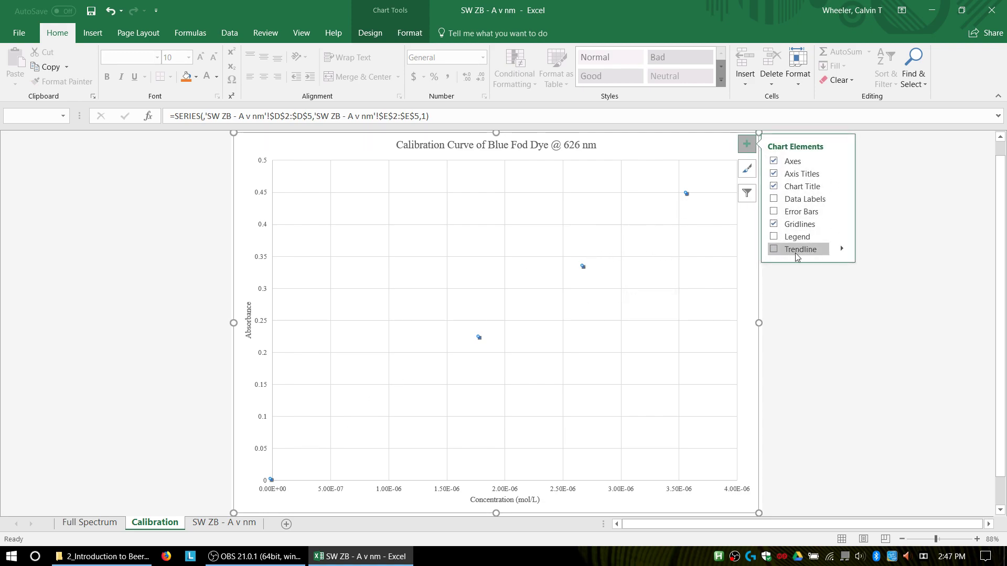
pyautogui.rightClick(686, 195)
pyautogui.click(734, 299)
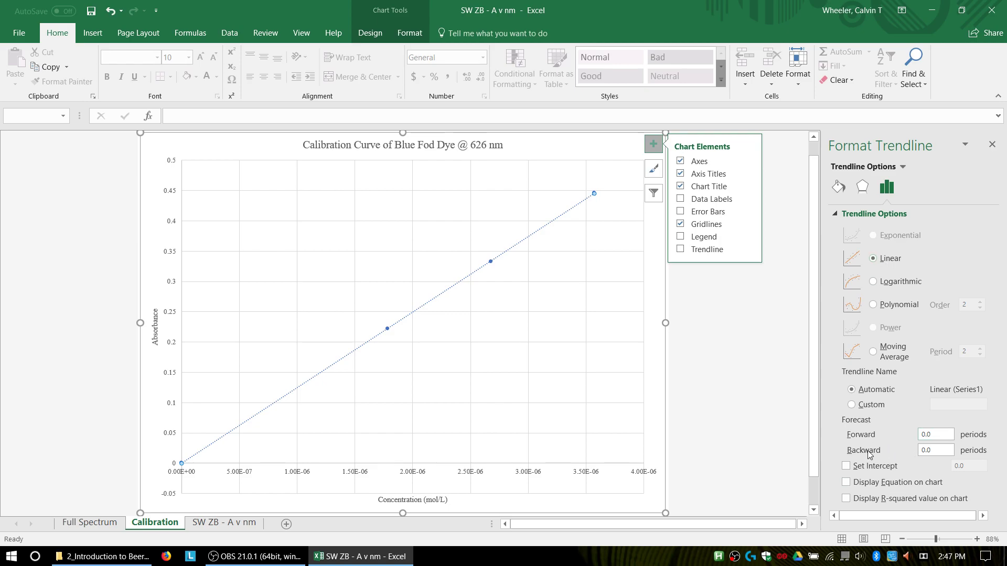
pyautogui.click(847, 483)
pyautogui.click(846, 499)
pyautogui.click(991, 145)
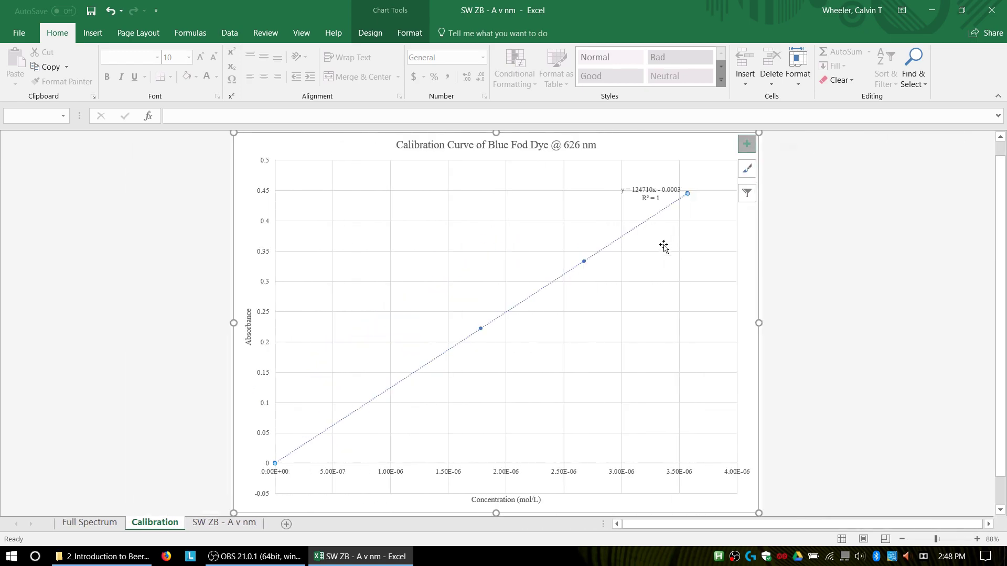
# - Drag the equation label below the trendline and open the trendline's formatting pane
pyautogui.click(641, 198)
pyautogui.moveTo(642, 199); pyautogui.dragTo(656, 252)
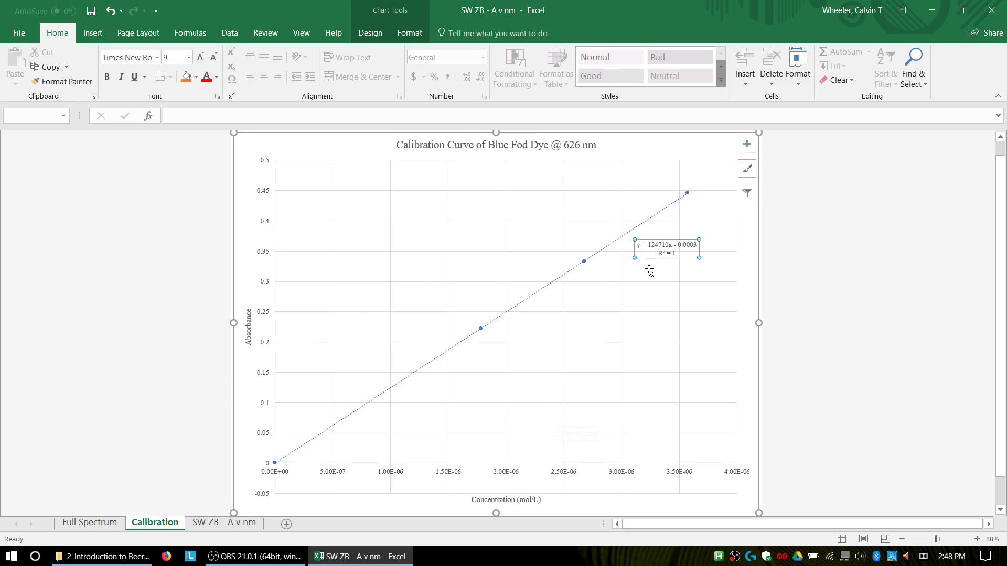
pyautogui.click(746, 143)
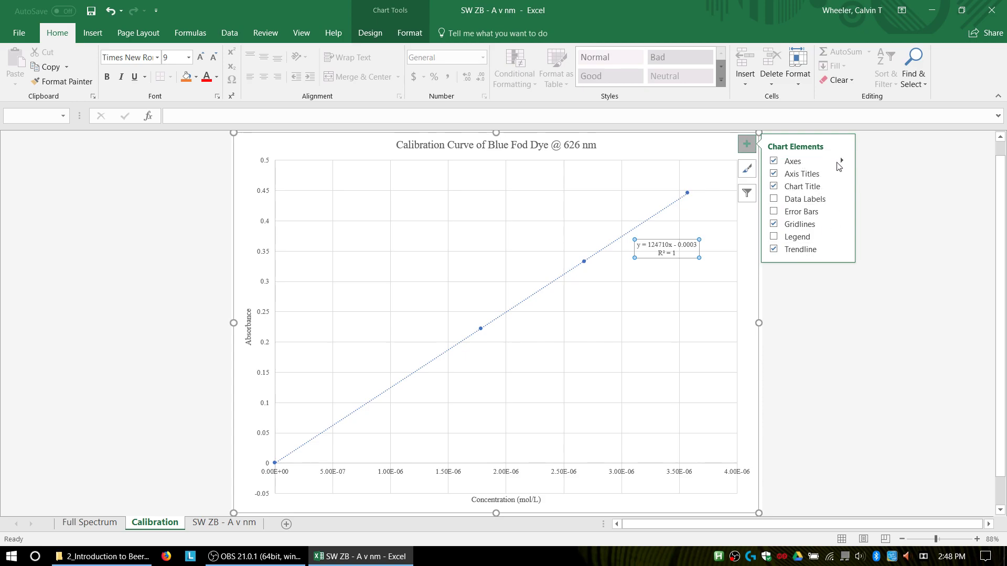
pyautogui.click(675, 205)
pyautogui.rightClick(676, 204)
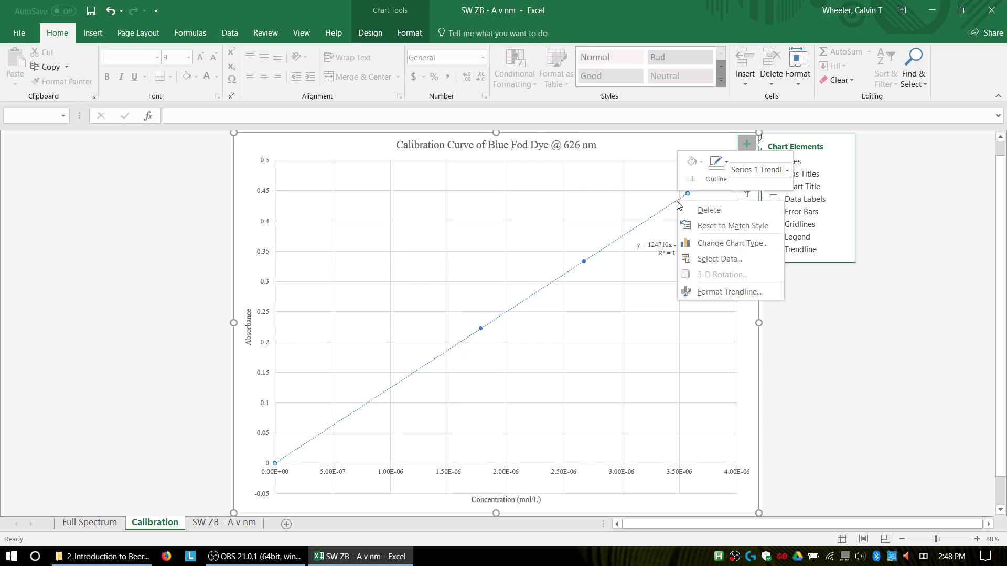
pyautogui.click(726, 290)
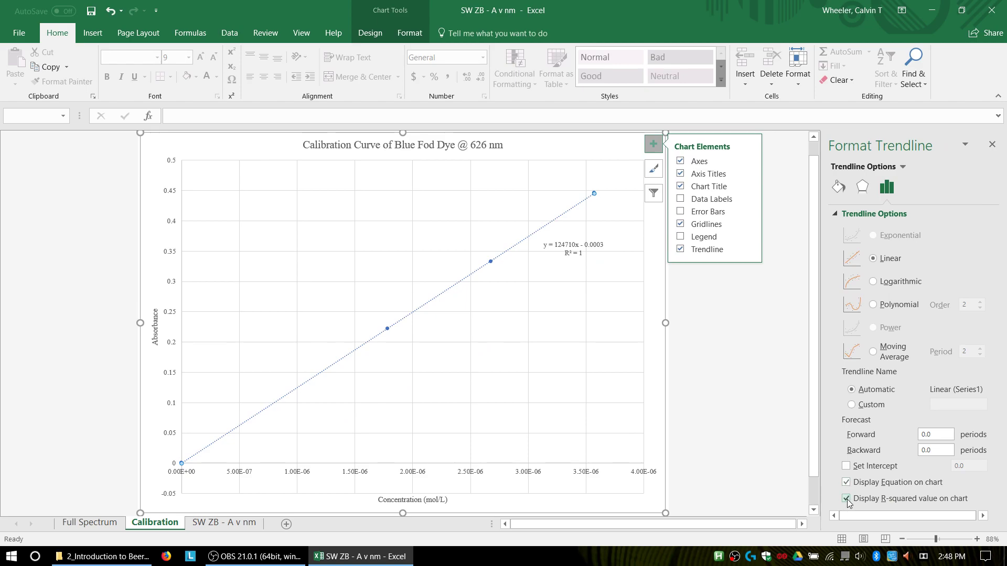
# - Close the formatting pane and Chart Elements list, then nudge the equation label lower
pyautogui.click(651, 270)
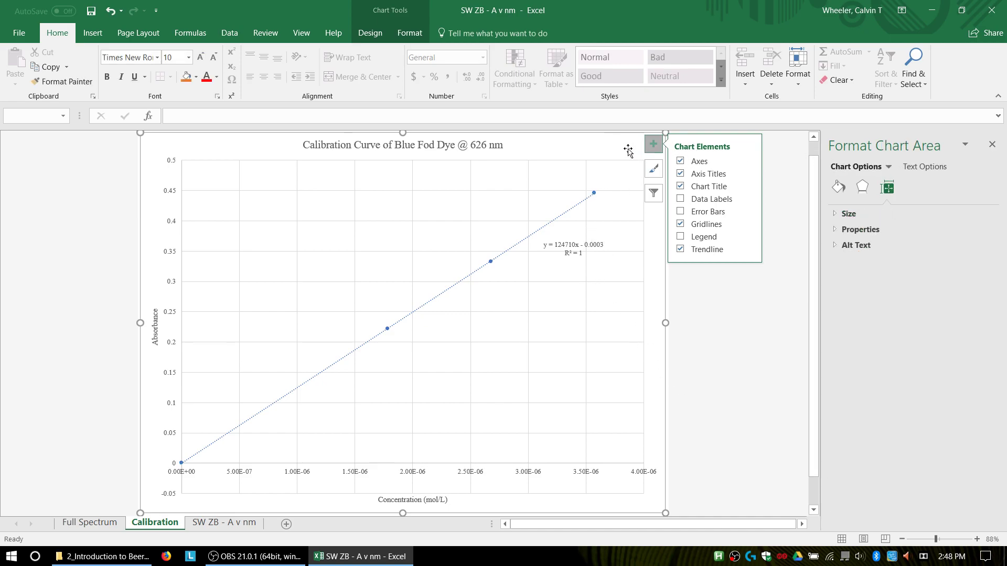
pyautogui.click(662, 171)
pyautogui.click(991, 145)
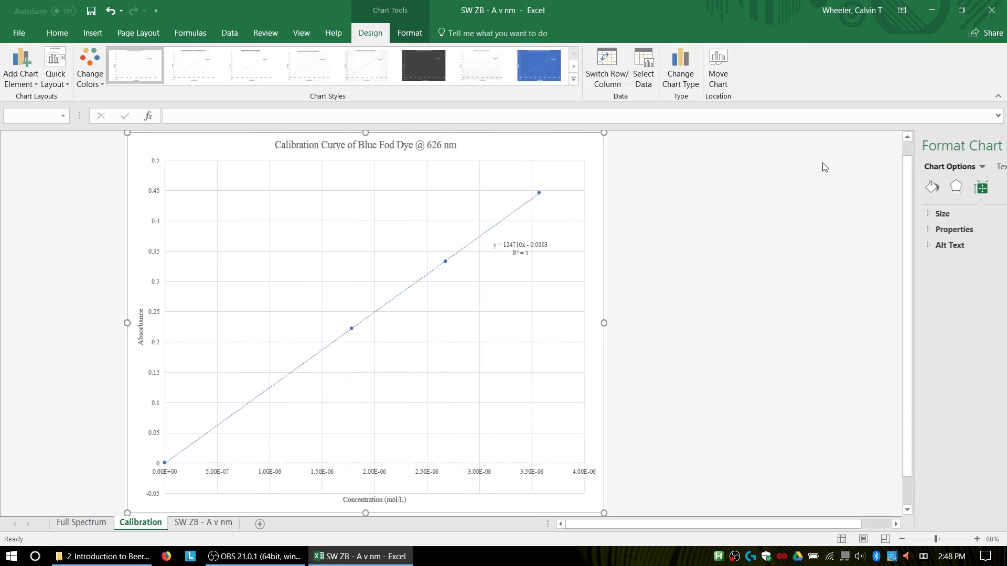
pyautogui.click(58, 32)
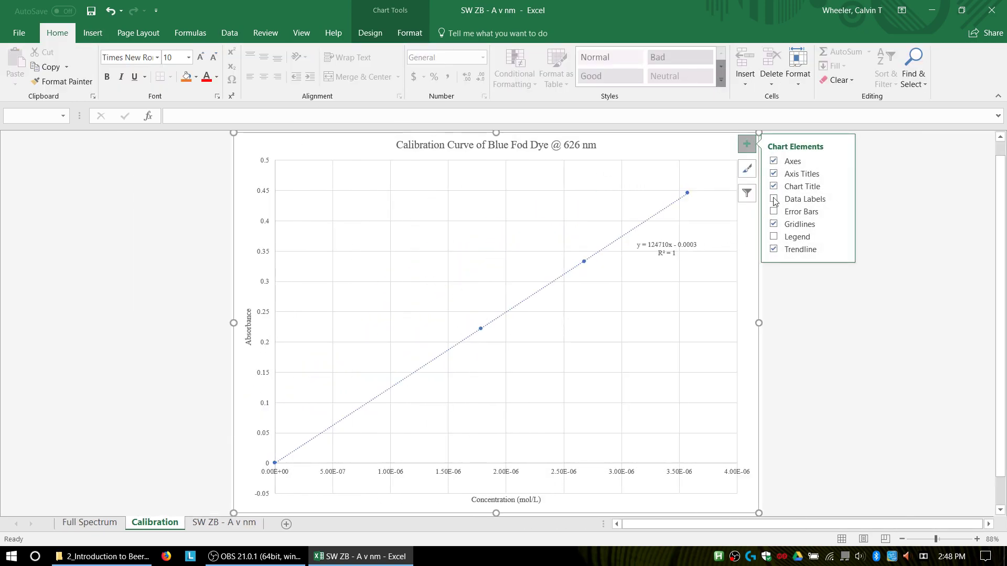
pyautogui.click(746, 144)
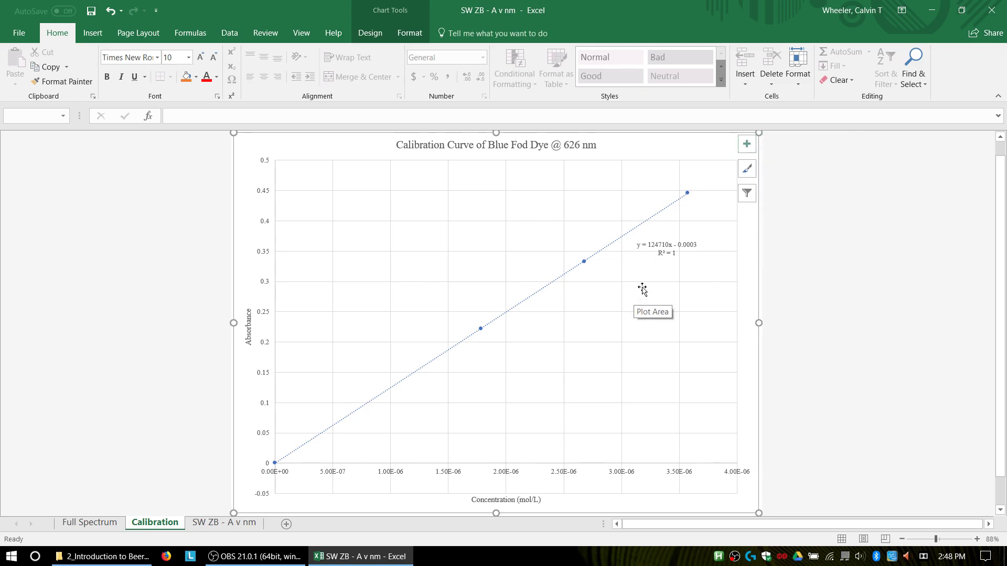
pyautogui.moveTo(651, 247); pyautogui.dragTo(648, 273)
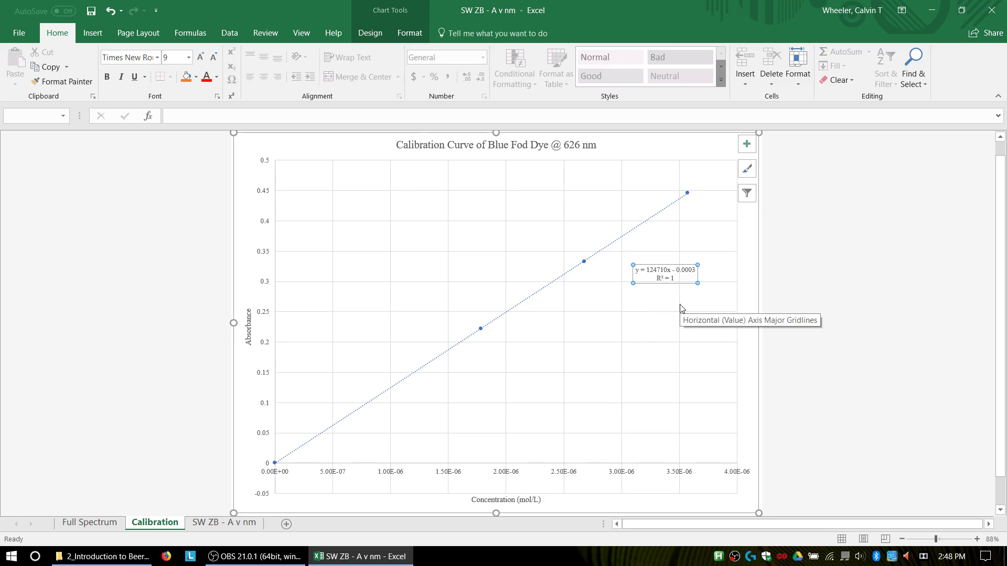
# - Format the trendline label's numbers as Scientific: y = 1.25E+05x - 3.43E-04, R² = 1.00E+00
pyautogui.rightClick(673, 272)
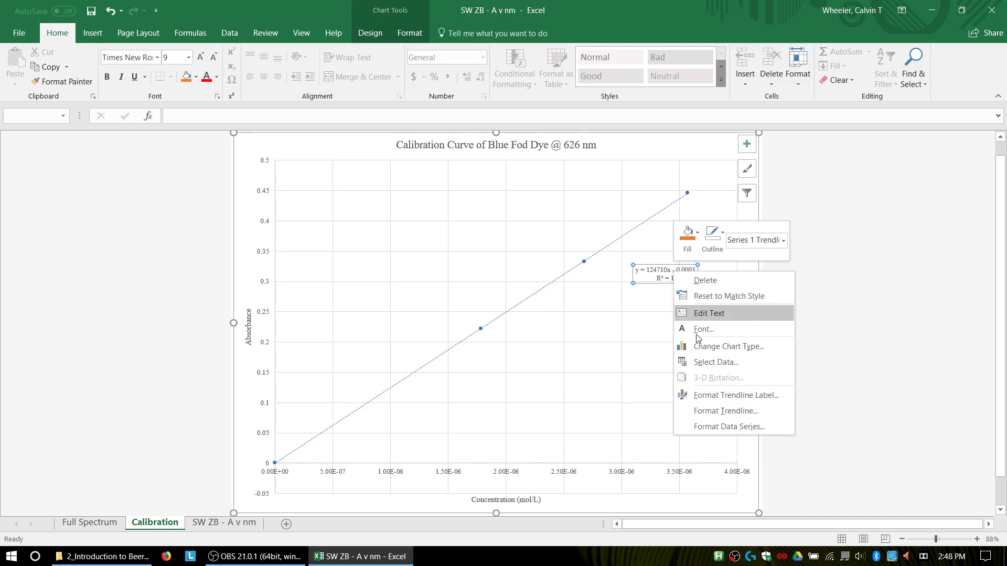
pyautogui.click(717, 396)
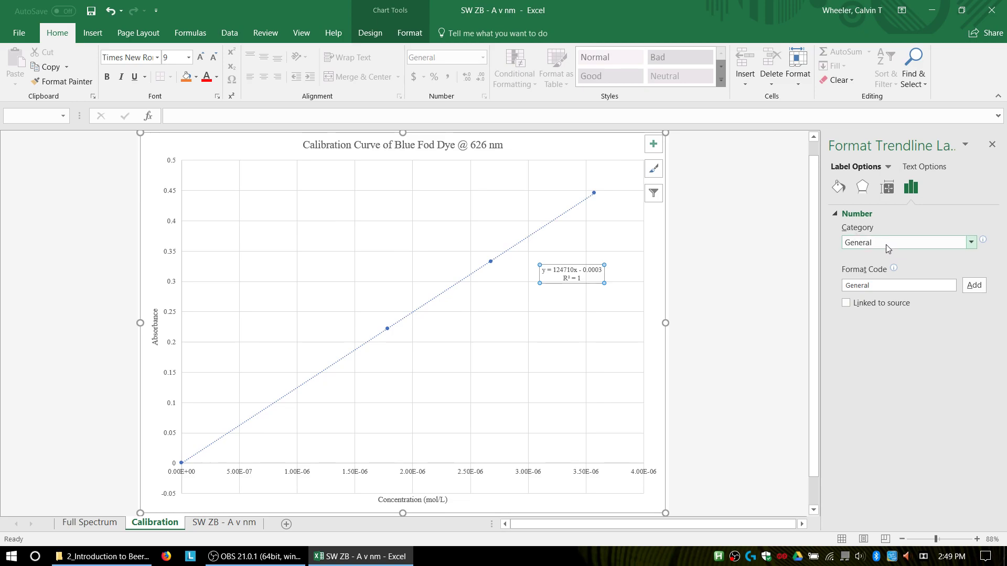
pyautogui.click(886, 245)
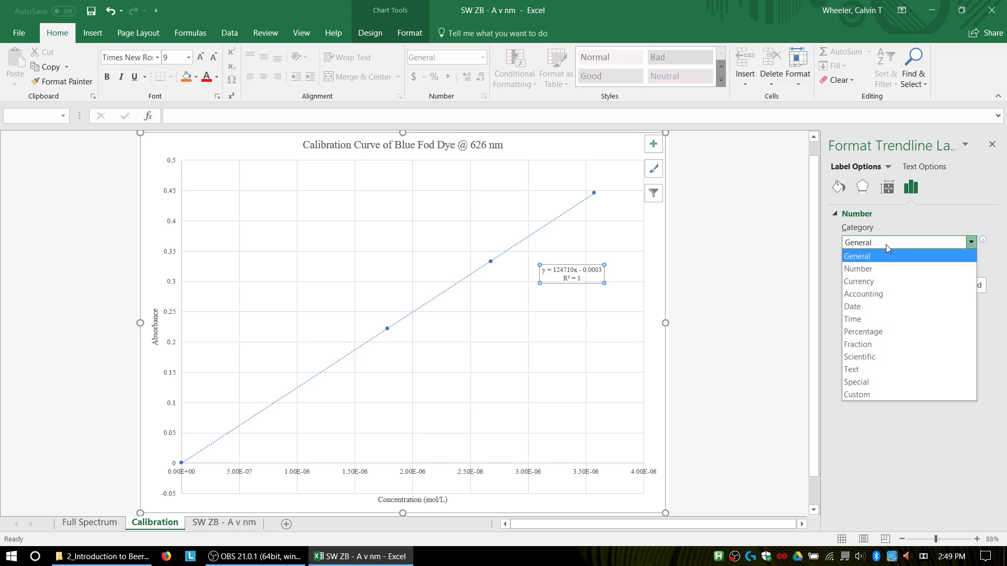
pyautogui.click(878, 356)
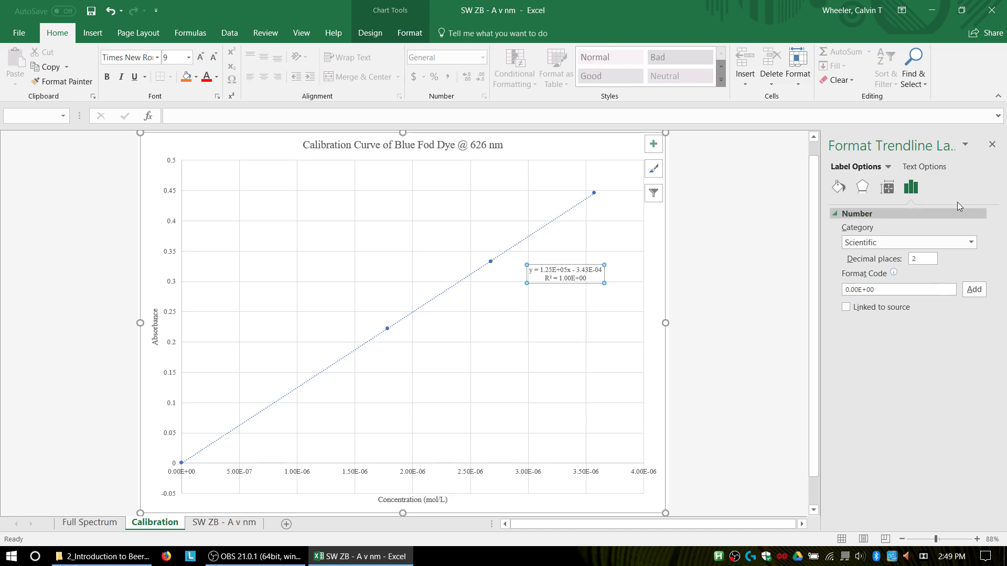
pyautogui.click(992, 145)
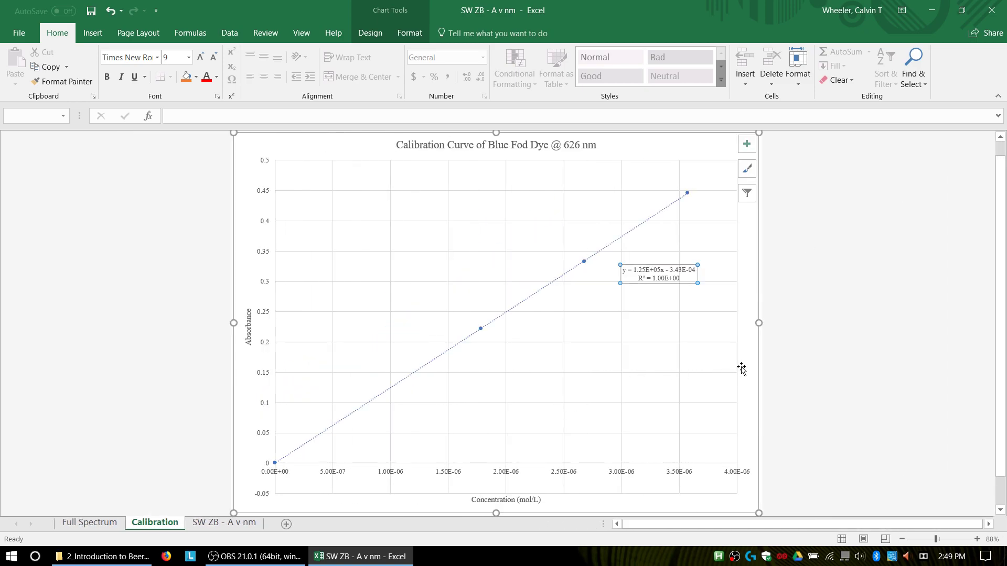
# - Enlarge the trendline equation label three steps and move it down and to the right
pyautogui.click(741, 367)
pyautogui.click(633, 269)
pyautogui.click(202, 62)
pyautogui.click(203, 62)
pyautogui.click(202, 62)
pyautogui.click(203, 62)
pyautogui.click(202, 62)
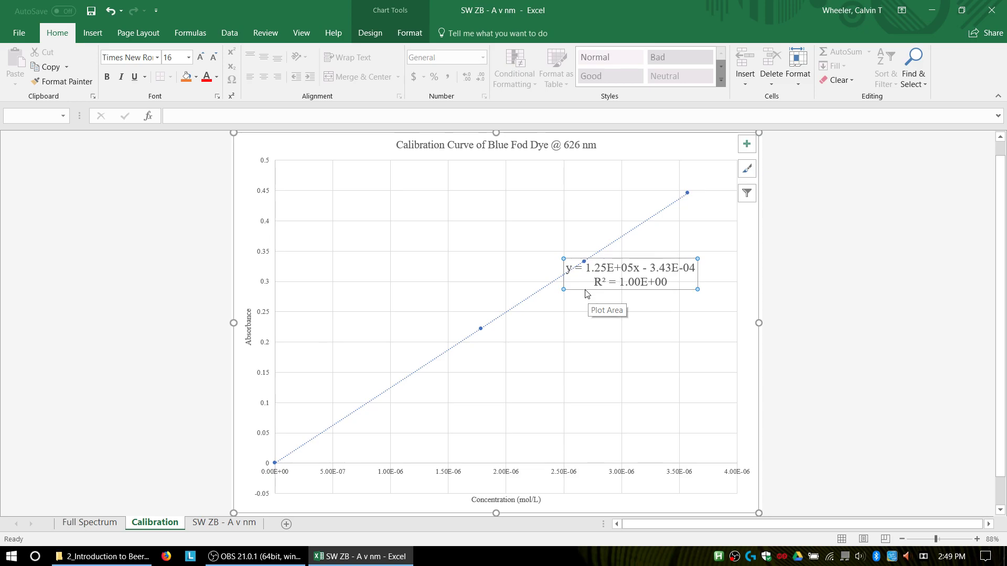
pyautogui.moveTo(585, 290); pyautogui.dragTo(616, 316)
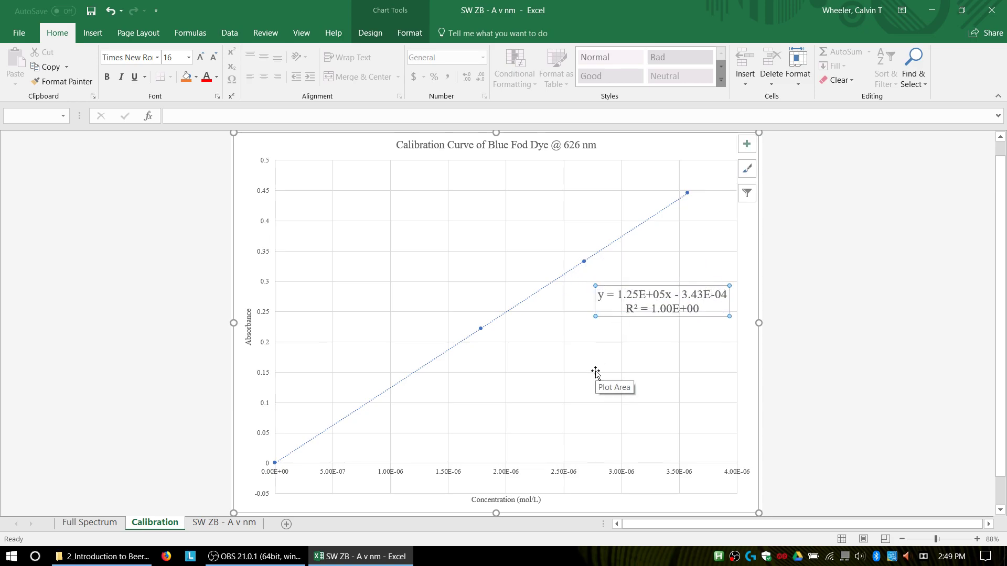
# - Enlarge the Absorbance and Concentration (mol/L) axis titles to 14 pt
pyautogui.click(249, 332)
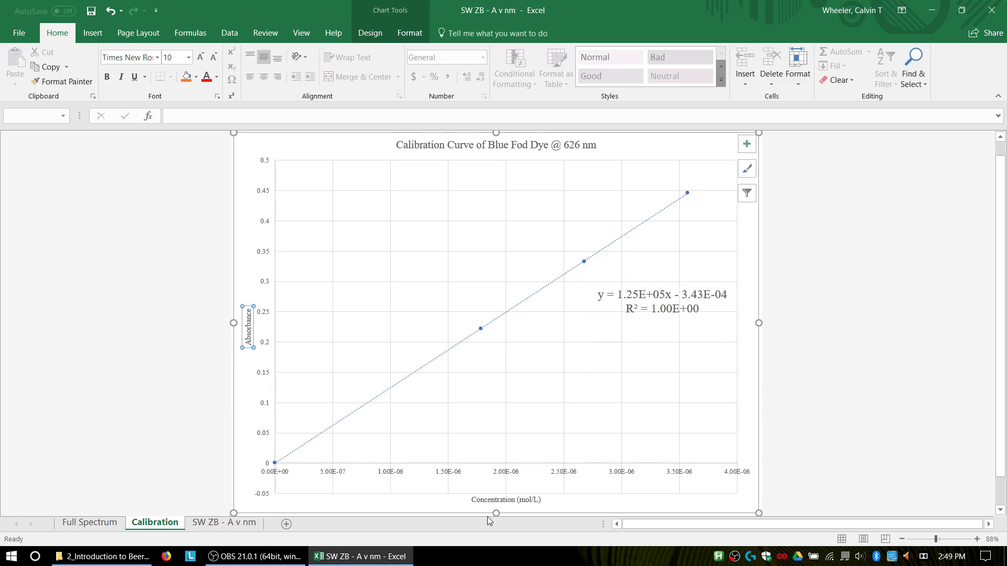
pyautogui.click(475, 500)
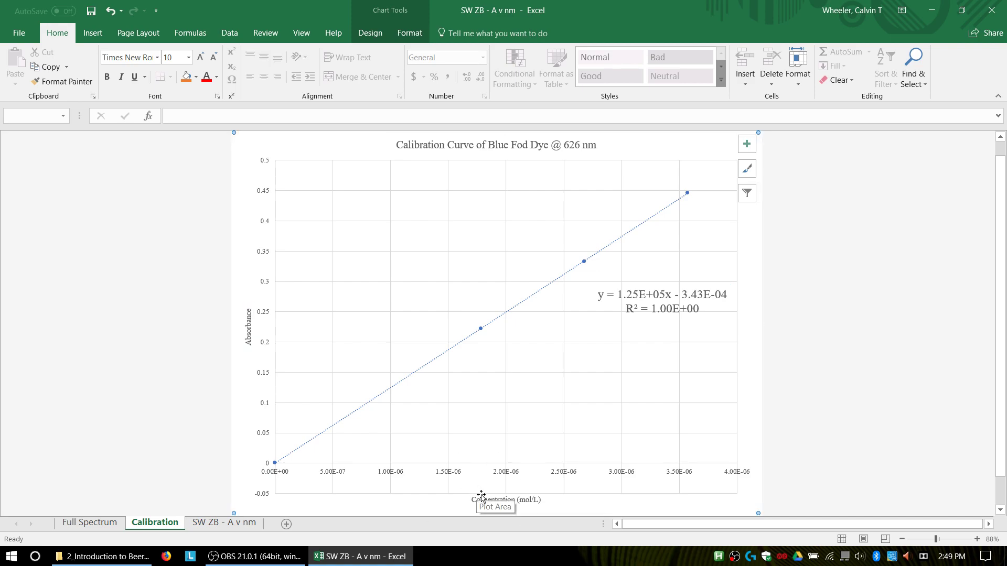
pyautogui.click(481, 497)
pyautogui.click(242, 336)
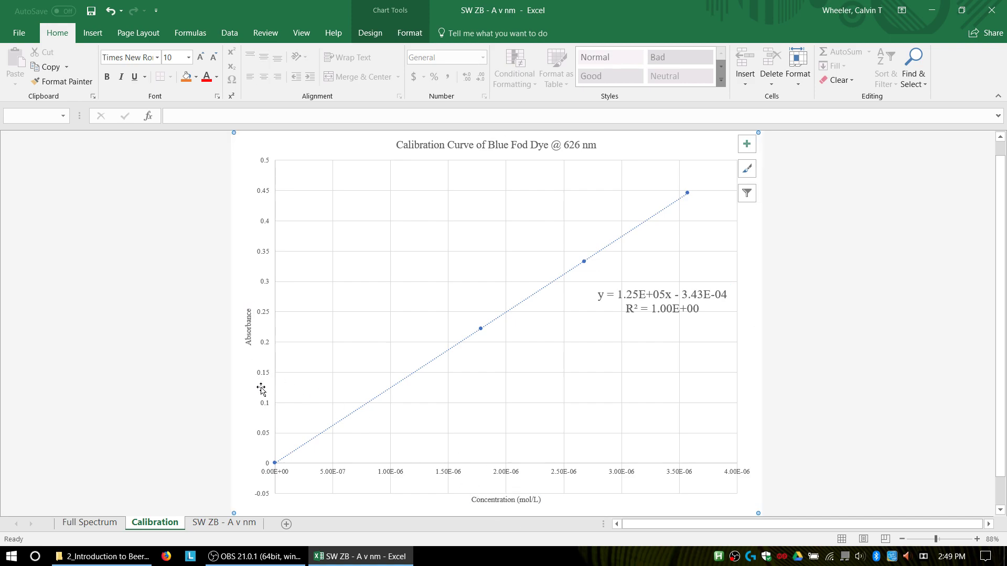
pyautogui.click(248, 333)
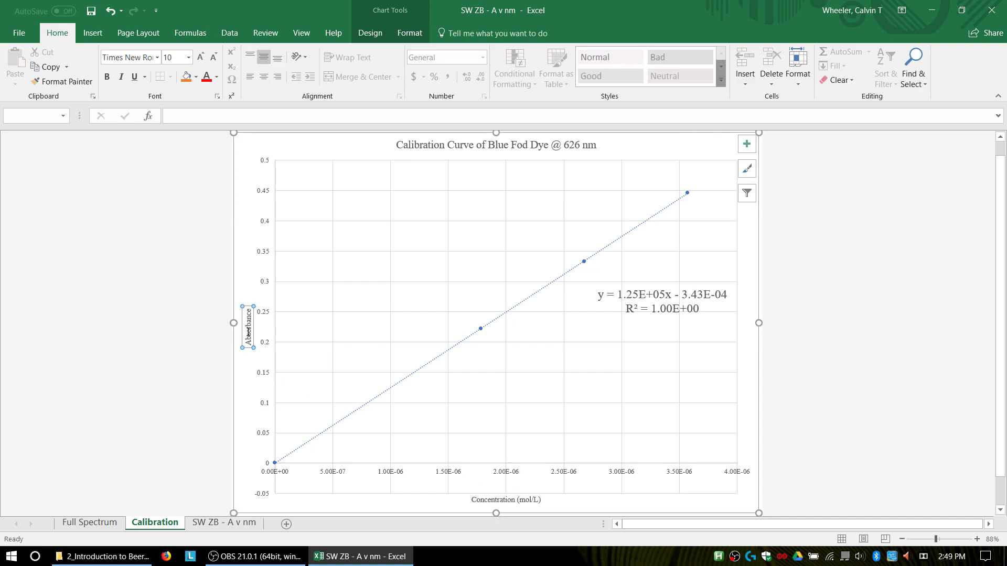
pyautogui.click(201, 57)
pyautogui.click(200, 57)
pyautogui.click(201, 57)
pyautogui.click(506, 502)
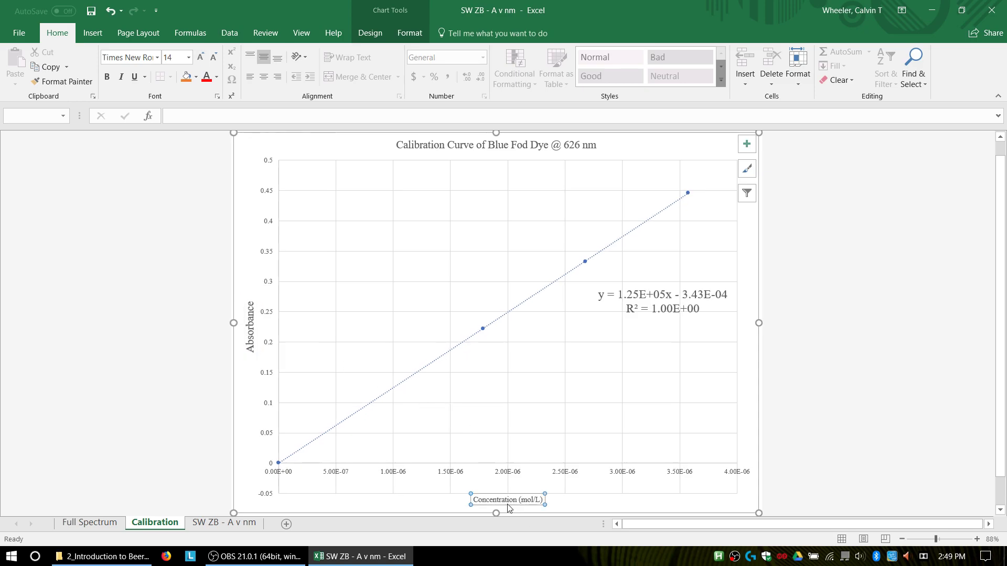
pyautogui.click(201, 57)
pyautogui.click(201, 58)
pyautogui.click(200, 58)
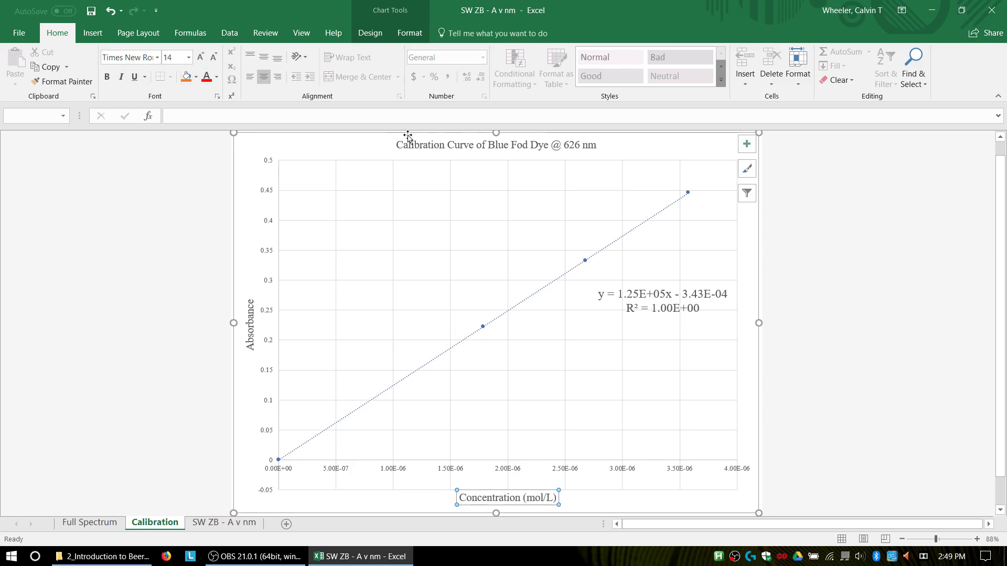
# - Enlarge the calibration chart title to 20 pt
pyautogui.click(432, 146)
pyautogui.click(201, 59)
pyautogui.click(202, 59)
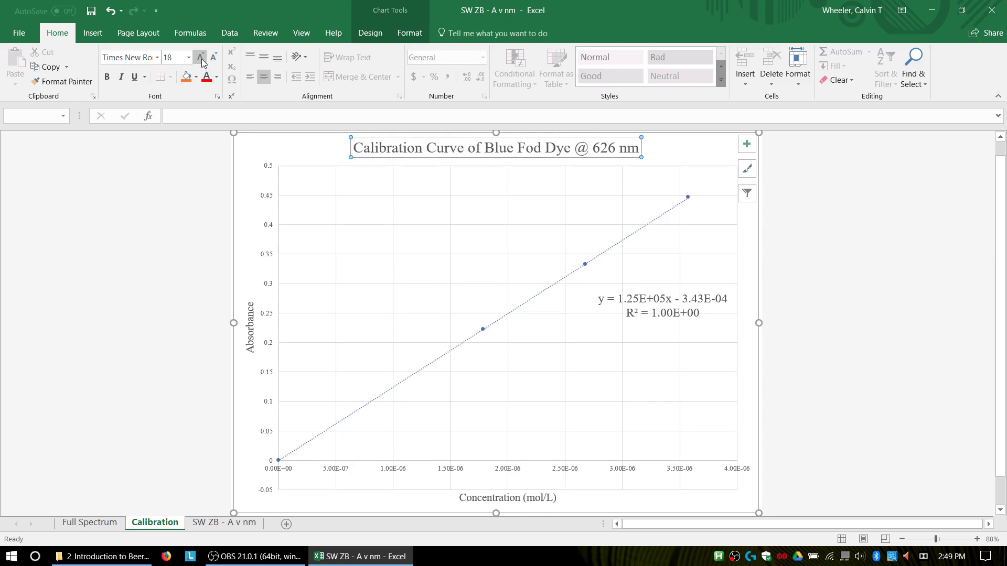
pyautogui.click(247, 400)
# - On the Full Spectrum sheet, enlarge the Absorbance and Wavelength (nm) axis titles
pyautogui.click(90, 522)
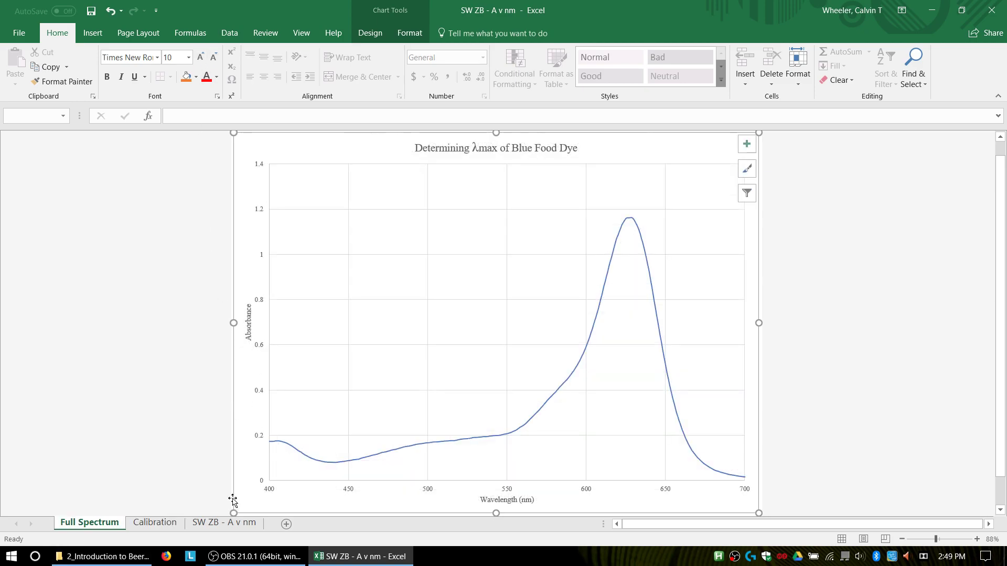
pyautogui.click(248, 336)
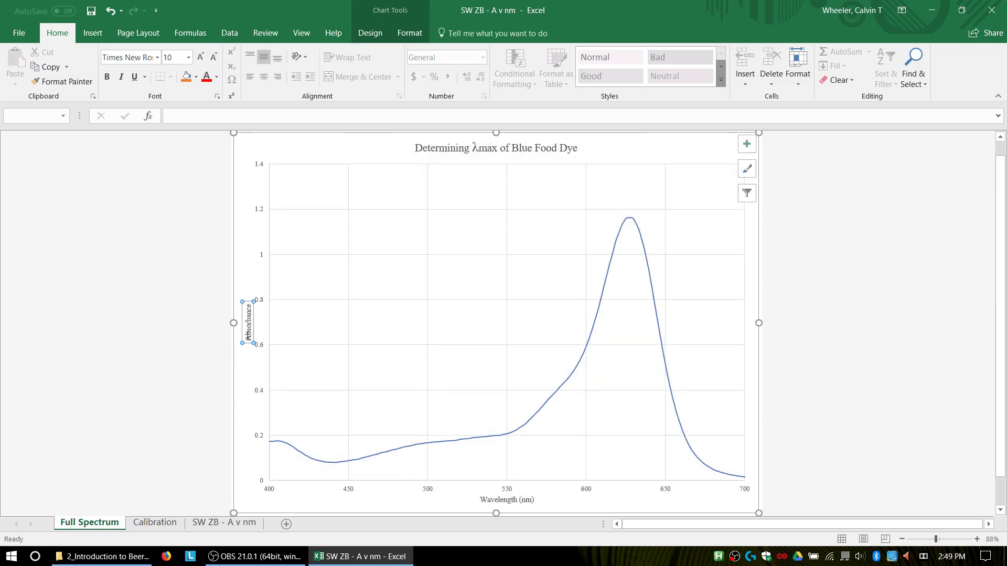
pyautogui.click(202, 59)
pyautogui.click(201, 58)
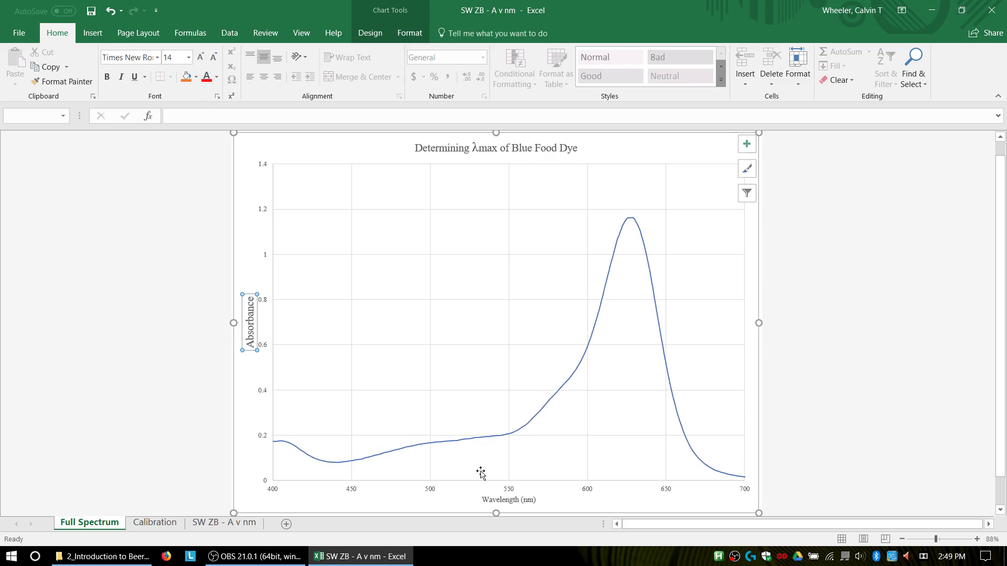
pyautogui.click(503, 500)
pyautogui.click(200, 57)
pyautogui.click(201, 57)
pyautogui.click(200, 57)
# - Enlarge the spectrum chart title, then return to the Calibration sheet
pyautogui.click(200, 57)
pyautogui.click(213, 64)
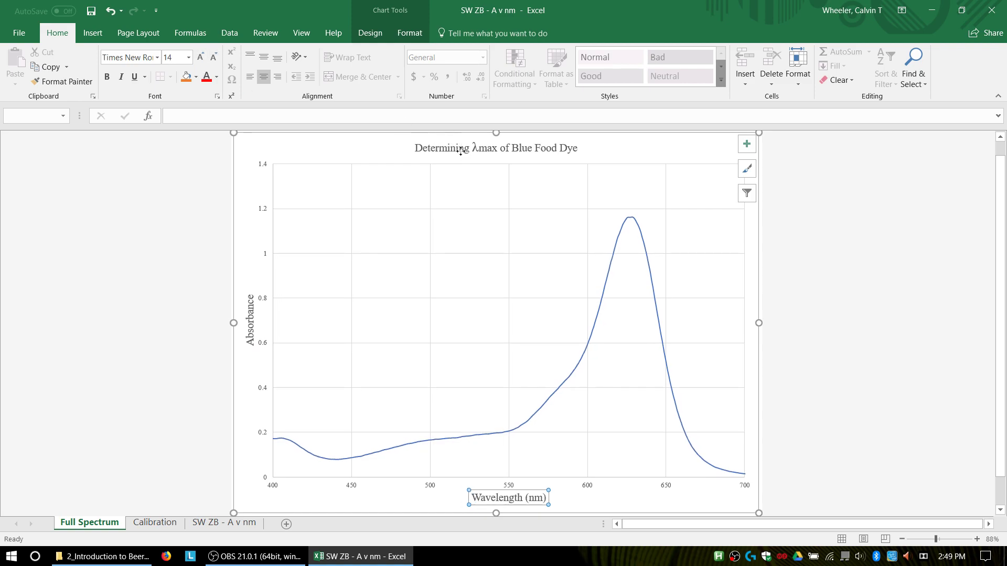
pyautogui.click(456, 148)
pyautogui.click(200, 57)
pyautogui.click(200, 58)
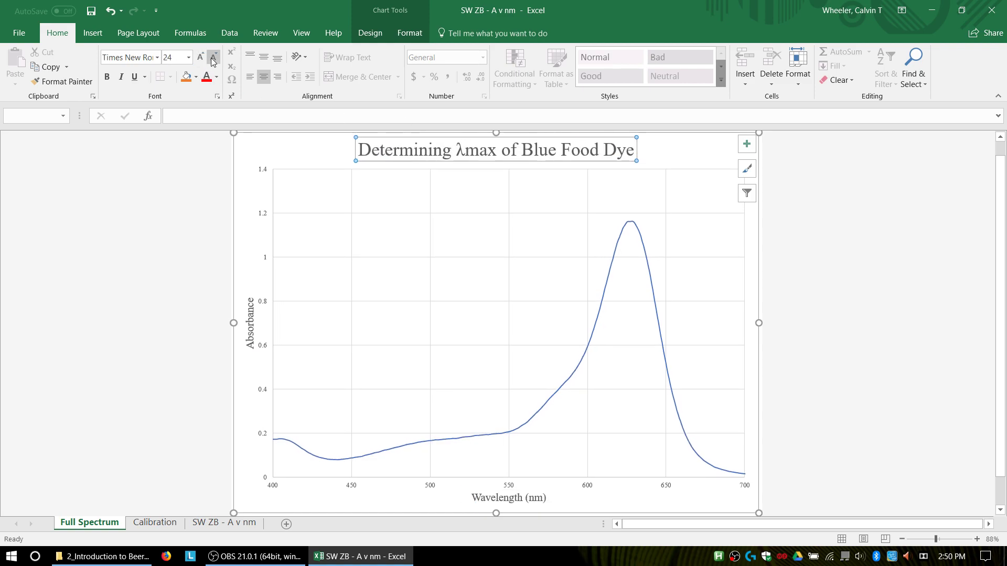
pyautogui.click(201, 57)
pyautogui.click(237, 425)
pyautogui.click(168, 524)
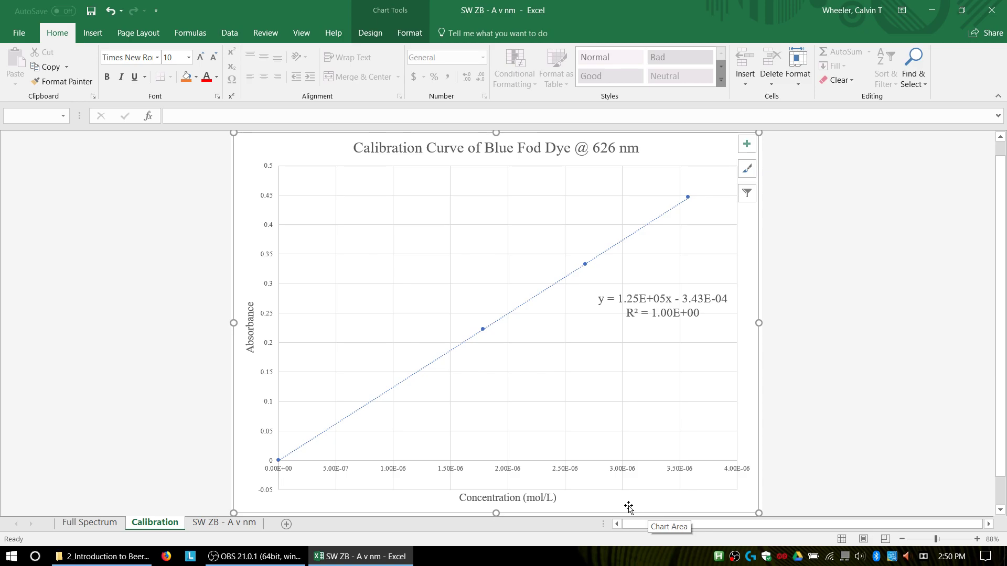
pyautogui.click(87, 523)
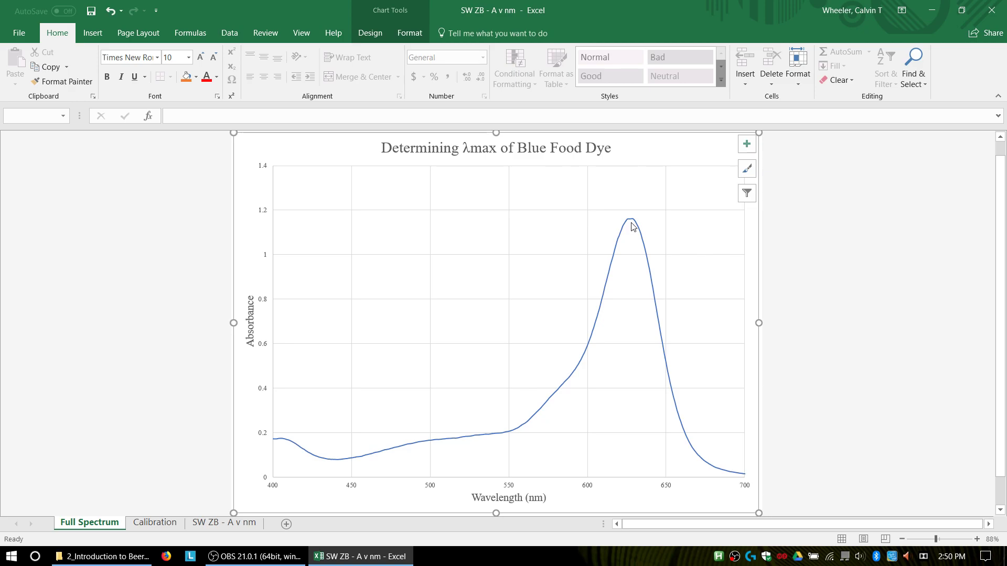
pyautogui.click(155, 523)
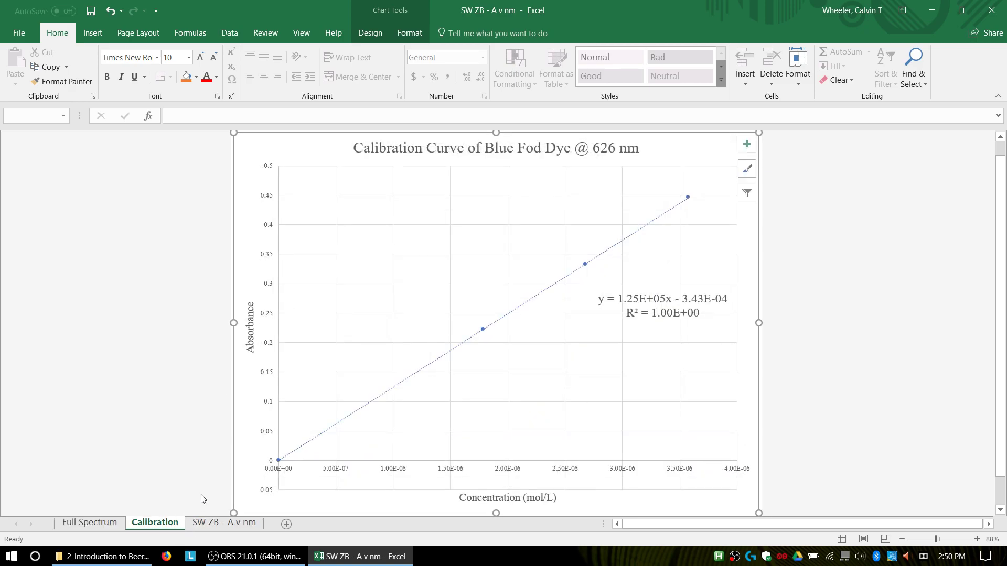